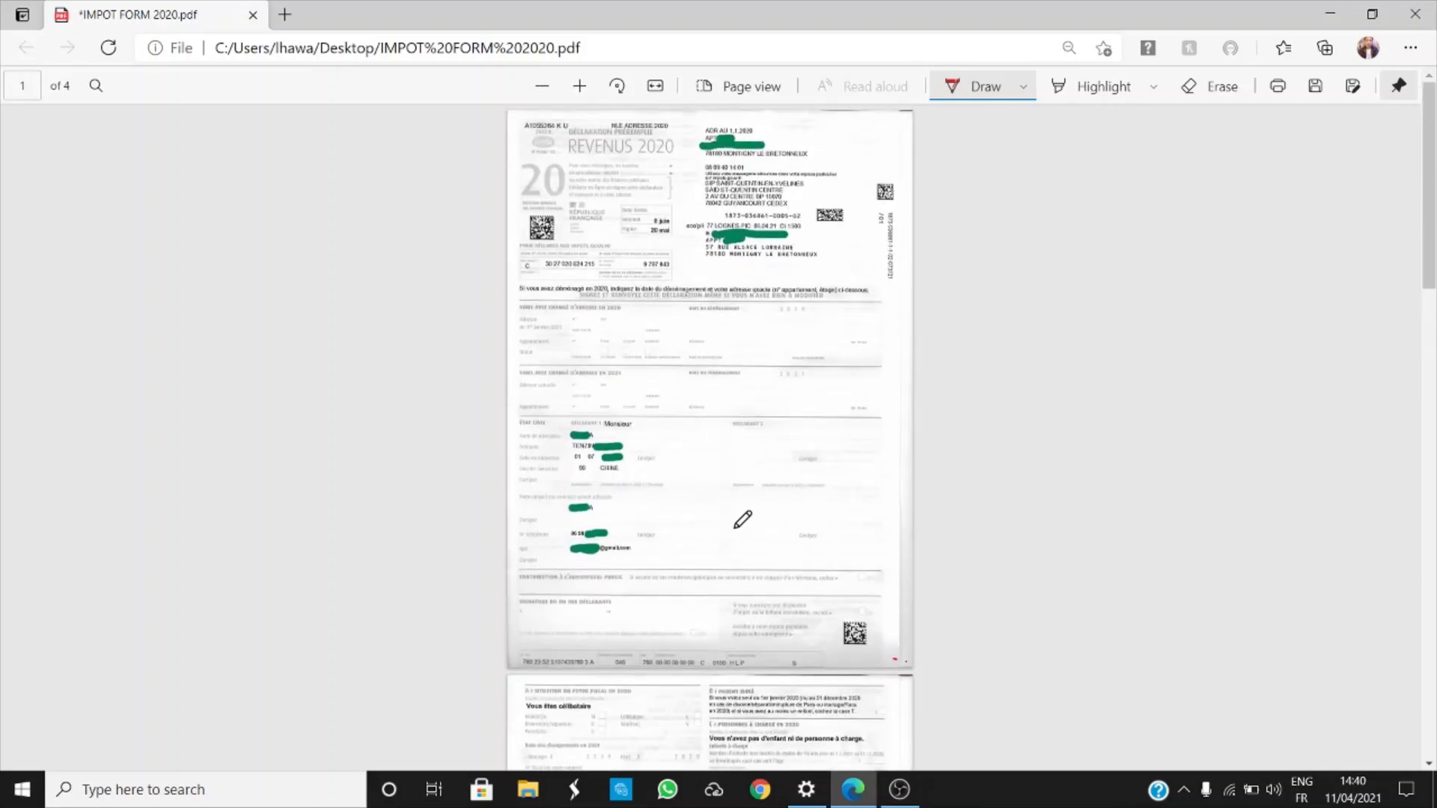
Circle the tax office contact block and the recipient's address block beneath it in red on page 1.
{"action": "scroll", "coordinate": [742, 518], "scroll_direction": "up", "scroll_amount": 5, "text": "ctrl"}
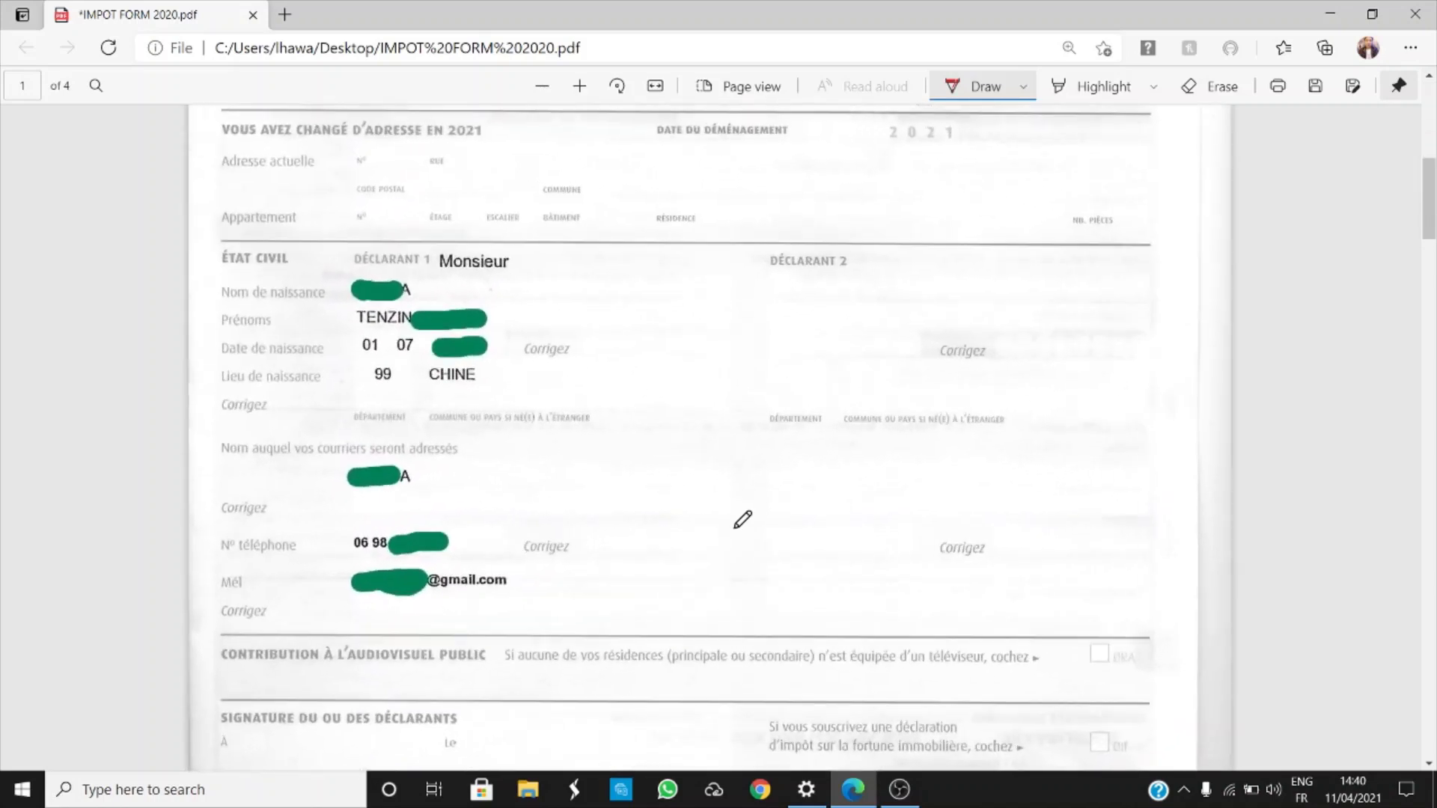
{"action": "scroll", "coordinate": [742, 519], "scroll_direction": "up", "scroll_amount": 10}
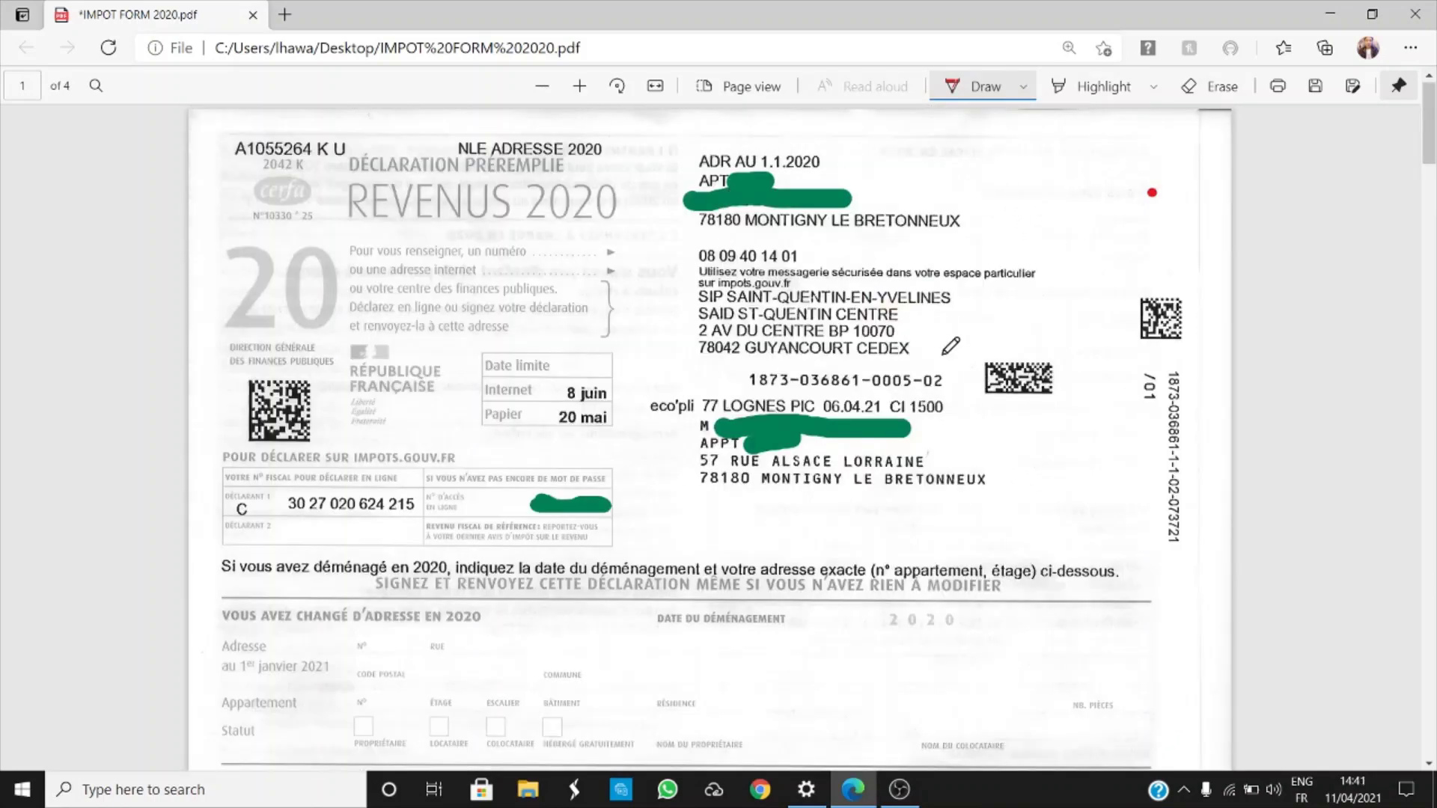
{"action": "scroll", "coordinate": [945, 354], "scroll_direction": "up", "scroll_amount": 1}
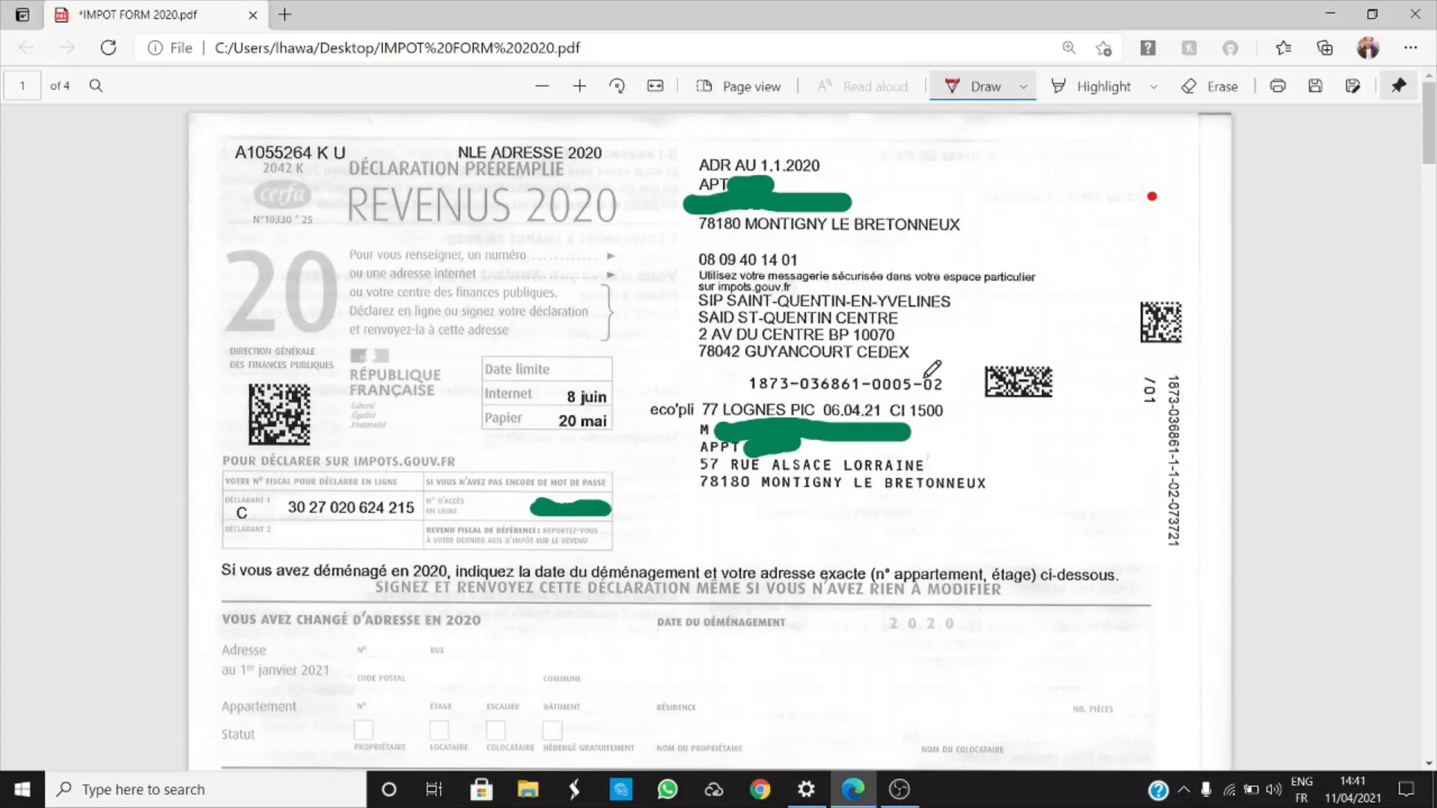
{"action": "left_click", "coordinate": [1024, 87]}
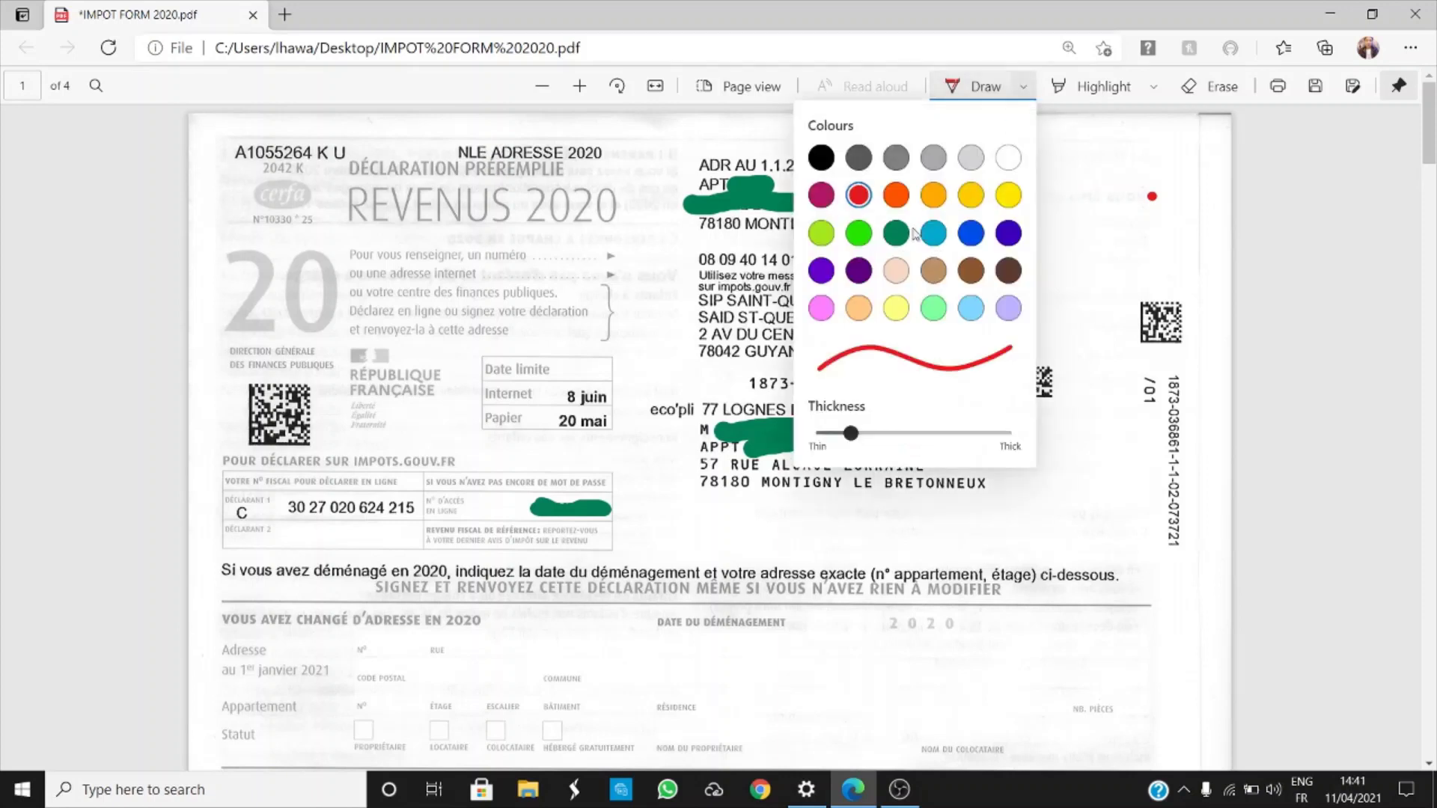
{"action": "left_click", "coordinate": [1166, 268]}
{"action": "left_click", "coordinate": [1168, 266]}
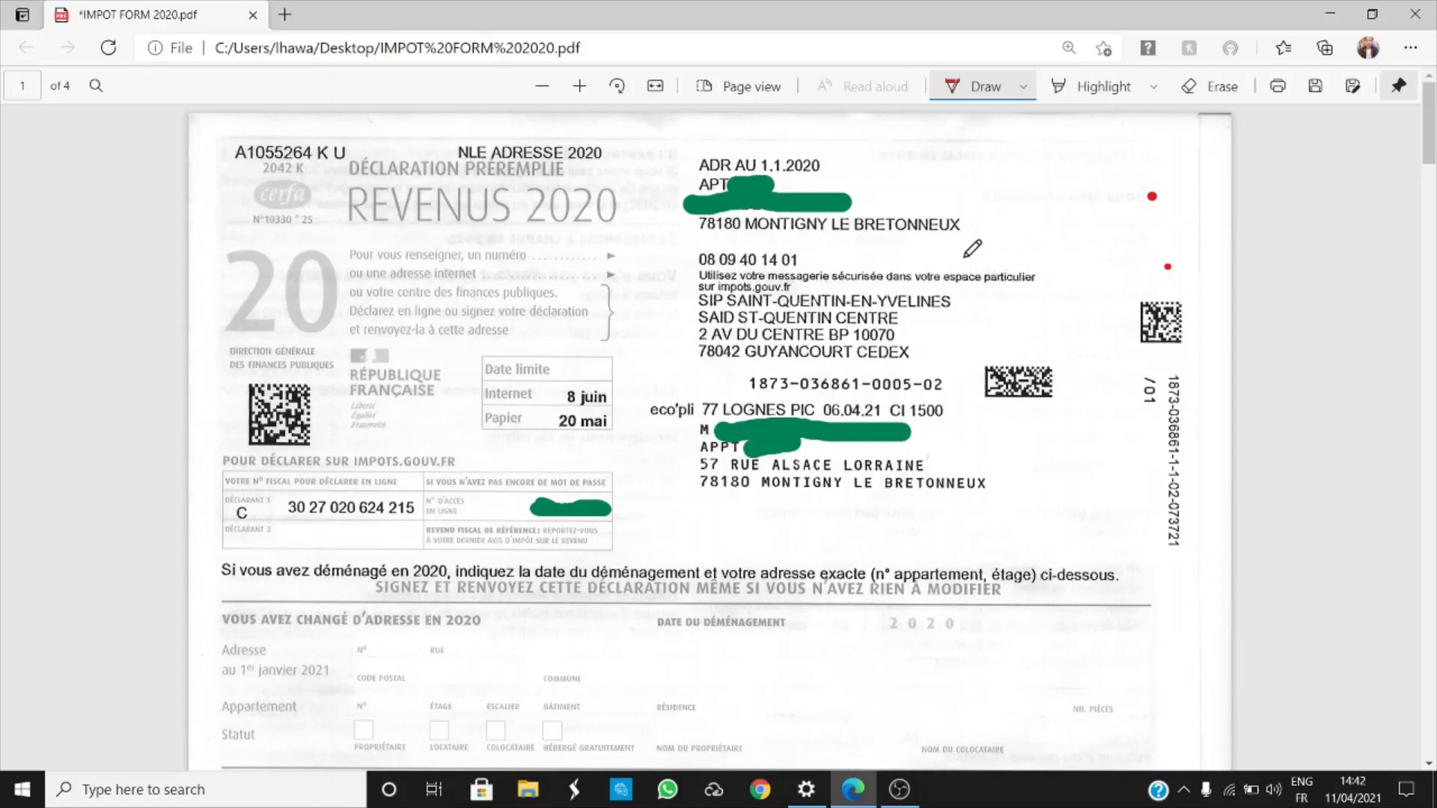
{"action": "mouse_move", "coordinate": [971, 257]}
{"action": "left_mouse_down"}
{"action": "mouse_move", "coordinate": [711, 247]}
{"action": "mouse_move", "coordinate": [680, 307]}
{"action": "mouse_move", "coordinate": [685, 356]}
{"action": "mouse_move", "coordinate": [917, 370]}
{"action": "mouse_move", "coordinate": [992, 353]}
{"action": "mouse_move", "coordinate": [1007, 274]}
{"action": "mouse_move", "coordinate": [964, 255]}
{"action": "left_mouse_up"}
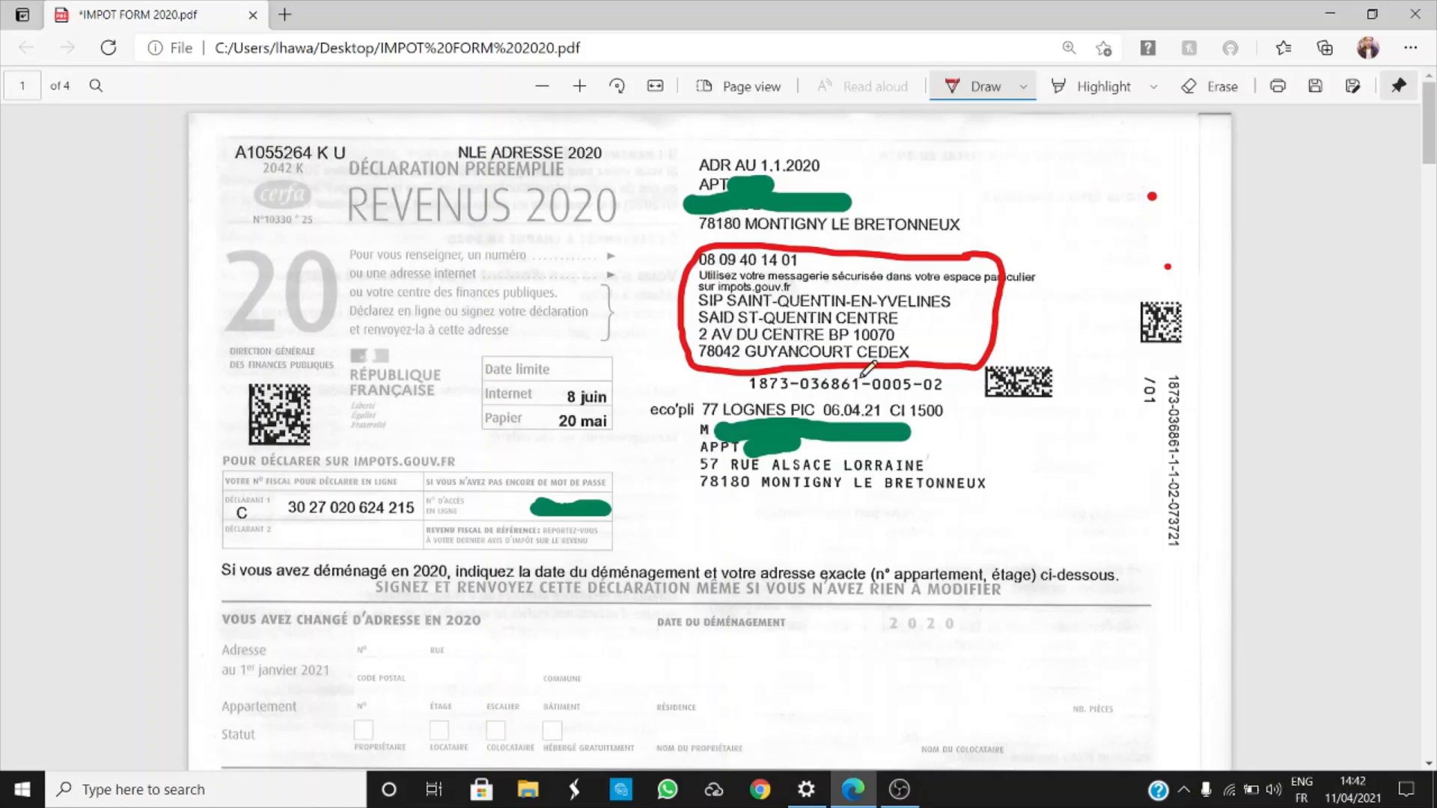
{"action": "mouse_move", "coordinate": [939, 401]}
{"action": "left_mouse_down"}
{"action": "mouse_move", "coordinate": [738, 395]}
{"action": "mouse_move", "coordinate": [677, 460]}
{"action": "mouse_move", "coordinate": [861, 503]}
{"action": "mouse_move", "coordinate": [1008, 485]}
{"action": "mouse_move", "coordinate": [962, 391]}
{"action": "mouse_move", "coordinate": [928, 387]}
{"action": "left_mouse_up"}
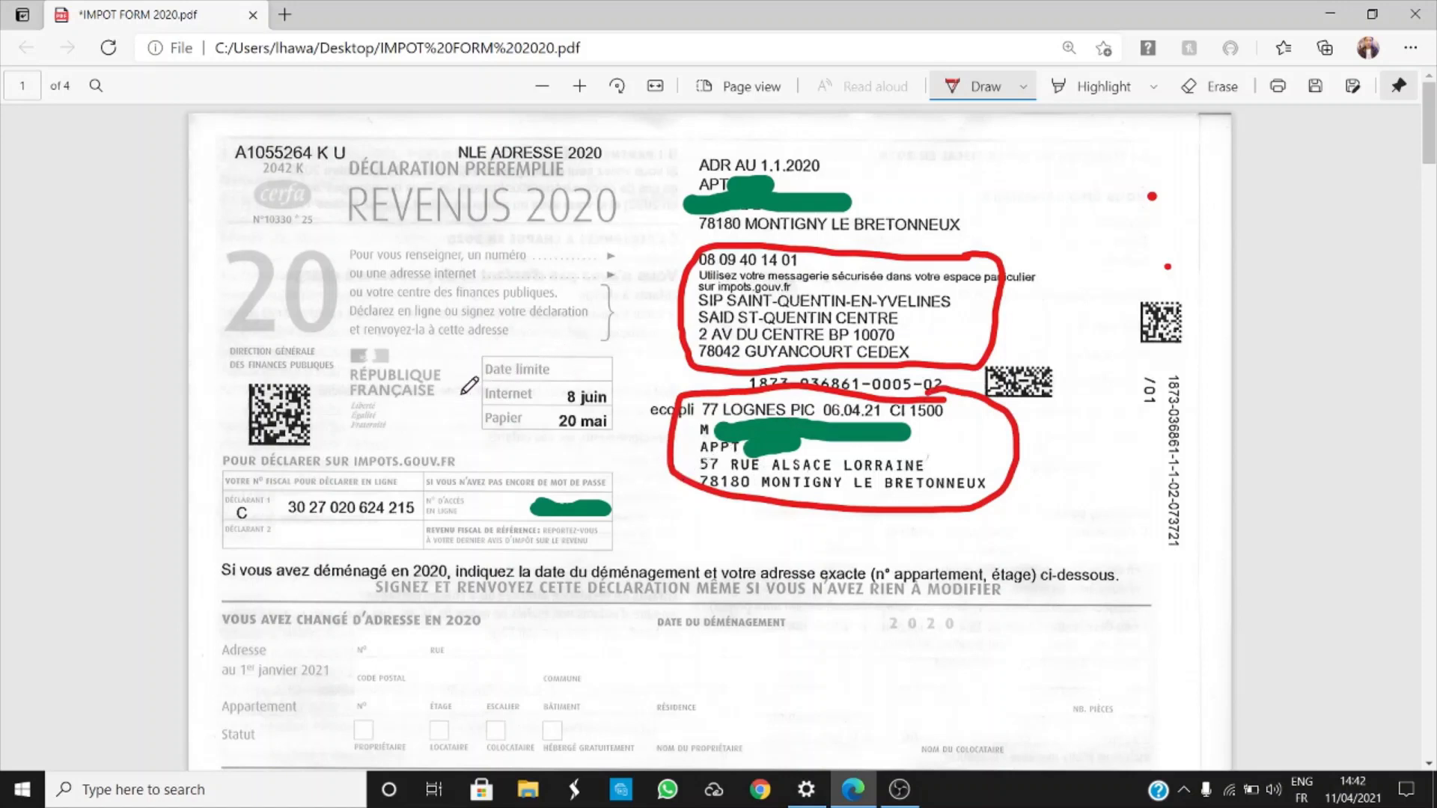
Mark the Internet and Papier filing deadlines with short red dashes and put a red tick beside 8 juin.
{"action": "left_click_drag", "start_coordinate": [461, 395], "coordinate": [479, 395]}
{"action": "left_click_drag", "start_coordinate": [618, 398], "coordinate": [653, 386]}
{"action": "left_click_drag", "start_coordinate": [460, 428], "coordinate": [479, 426]}
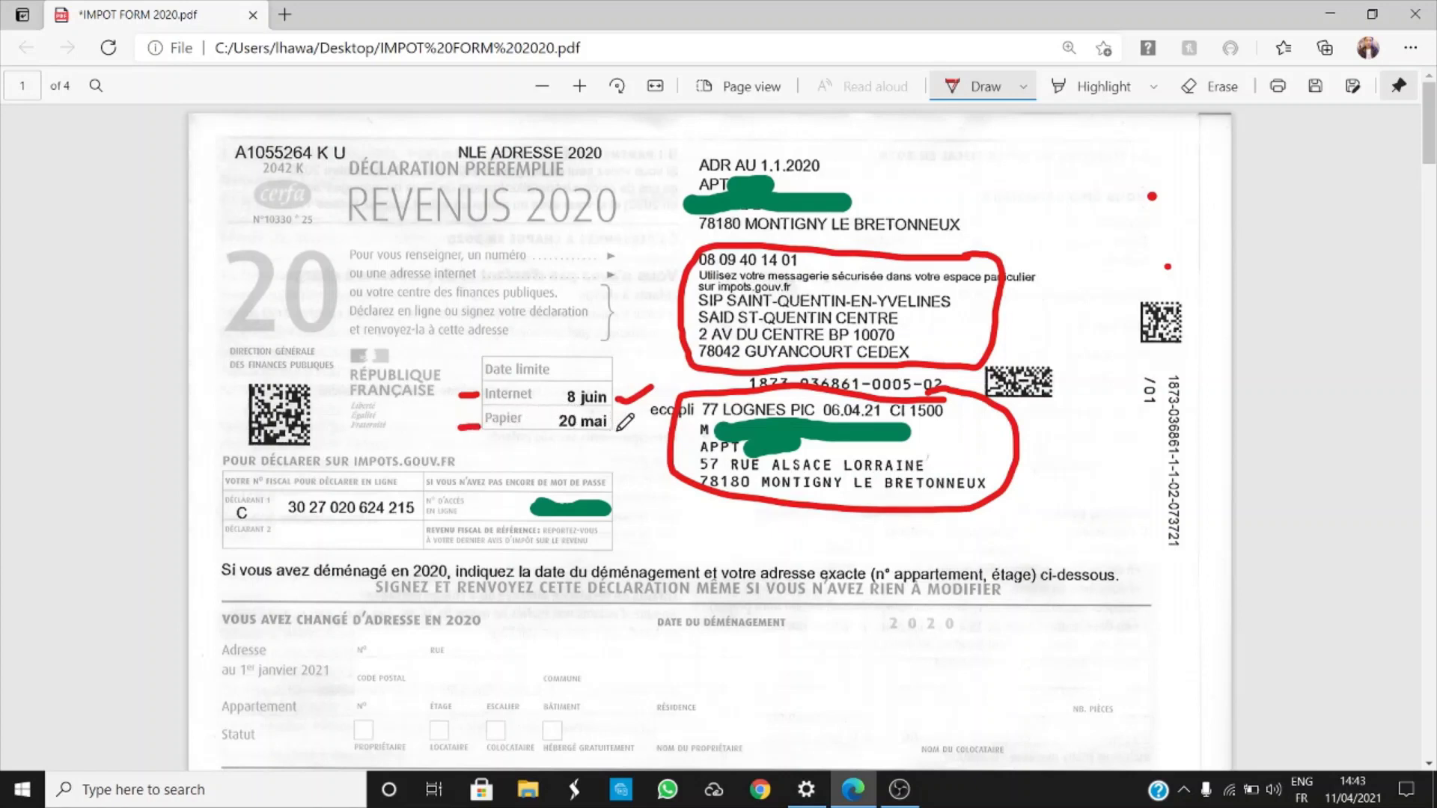
{"action": "left_click", "coordinate": [622, 425]}
Circle Déclarant 1's tax number and the covered online access number in red.
{"action": "scroll", "coordinate": [630, 421], "scroll_direction": "down", "scroll_amount": 2}
{"action": "mouse_move", "coordinate": [401, 378]}
{"action": "left_mouse_down"}
{"action": "mouse_move", "coordinate": [288, 385]}
{"action": "mouse_move", "coordinate": [300, 418]}
{"action": "mouse_move", "coordinate": [391, 420]}
{"action": "mouse_move", "coordinate": [433, 397]}
{"action": "mouse_move", "coordinate": [396, 382]}
{"action": "left_mouse_up"}
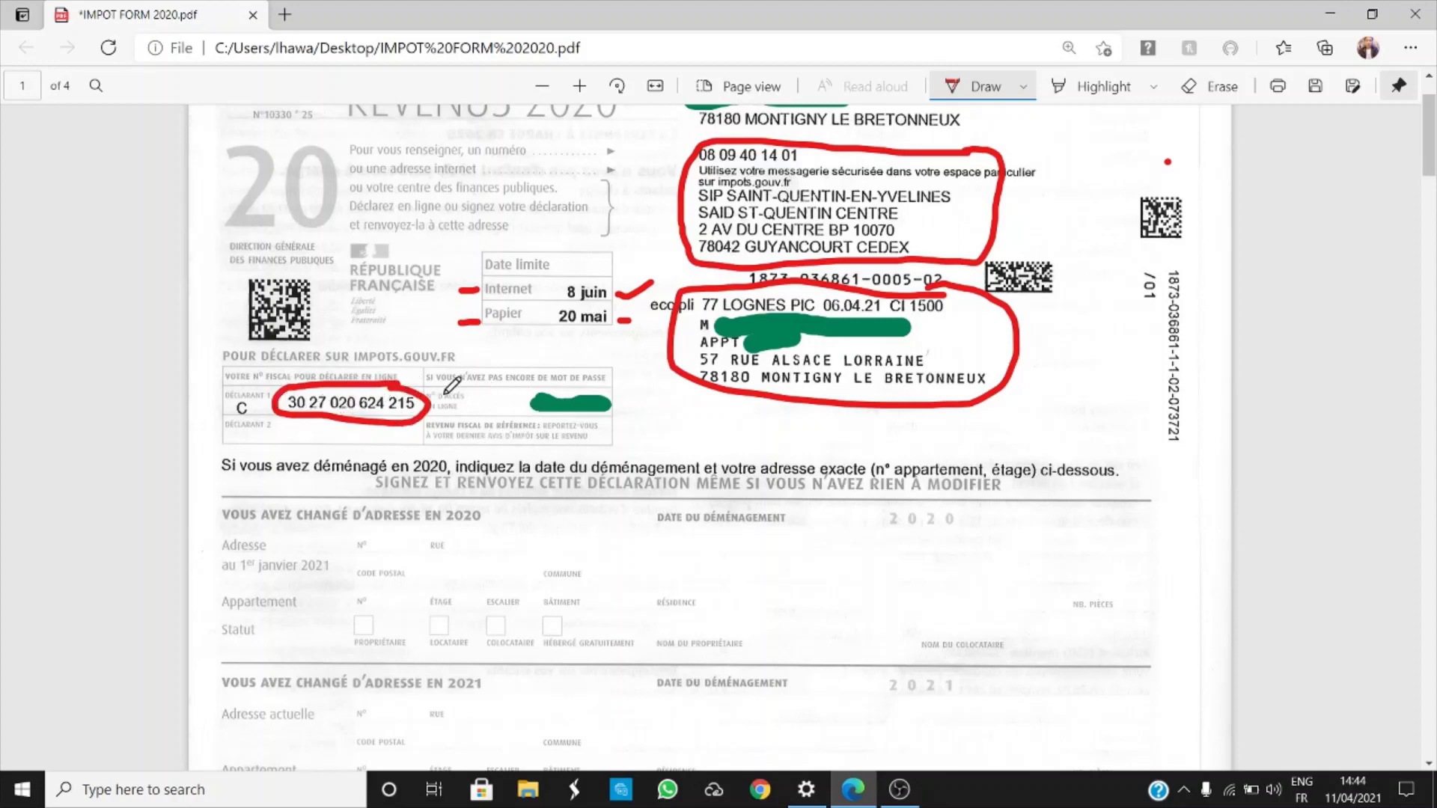
{"action": "scroll", "coordinate": [462, 404], "scroll_direction": "up", "scroll_amount": 3}
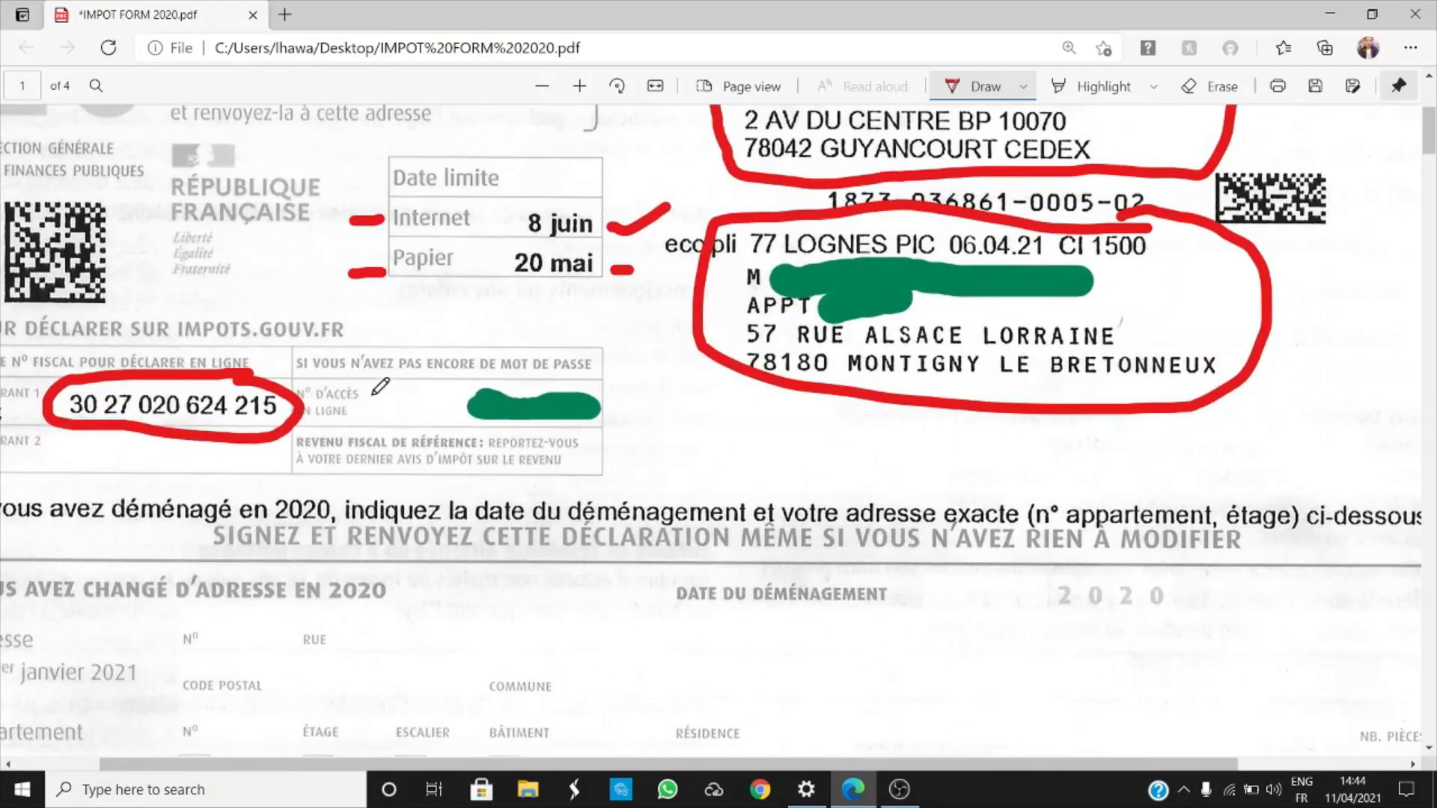
{"action": "scroll", "coordinate": [418, 399], "scroll_direction": "left", "scroll_amount": 1}
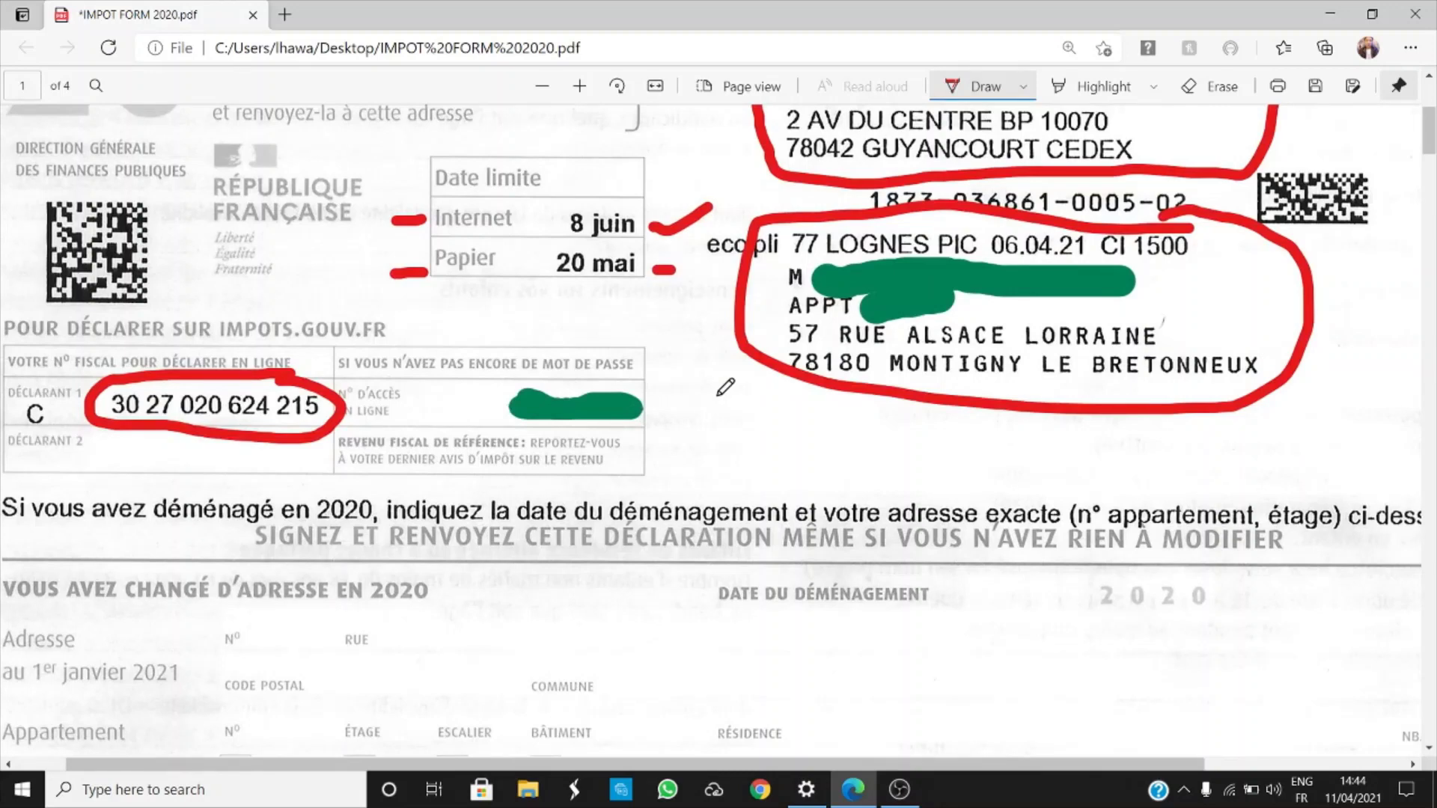
{"action": "scroll", "coordinate": [725, 387], "scroll_direction": "down", "scroll_amount": 2}
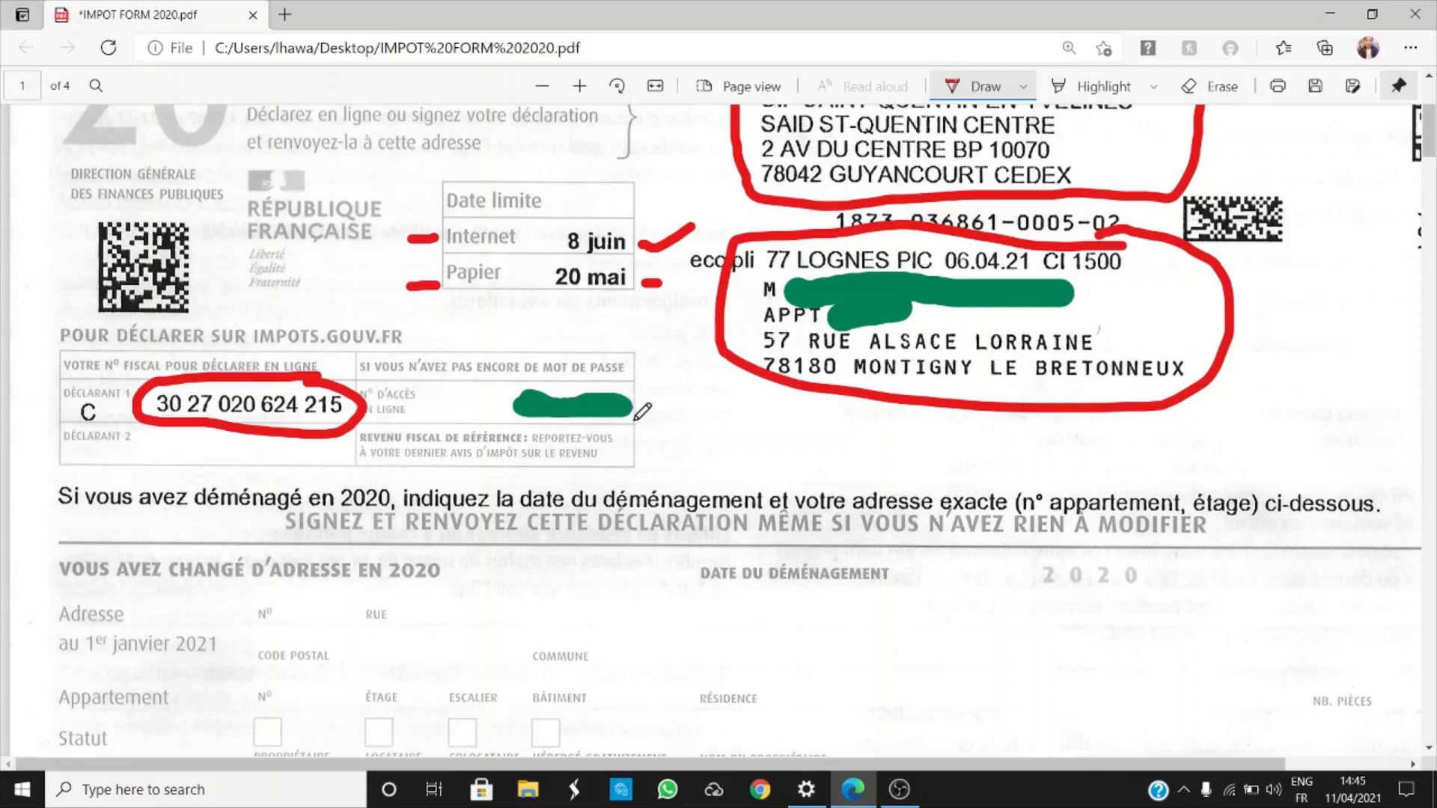
{"action": "mouse_move", "coordinate": [621, 390]}
{"action": "left_mouse_down"}
{"action": "mouse_move", "coordinate": [551, 382]}
{"action": "mouse_move", "coordinate": [595, 433]}
{"action": "mouse_move", "coordinate": [650, 382]}
{"action": "mouse_move", "coordinate": [608, 388]}
{"action": "left_mouse_up"}
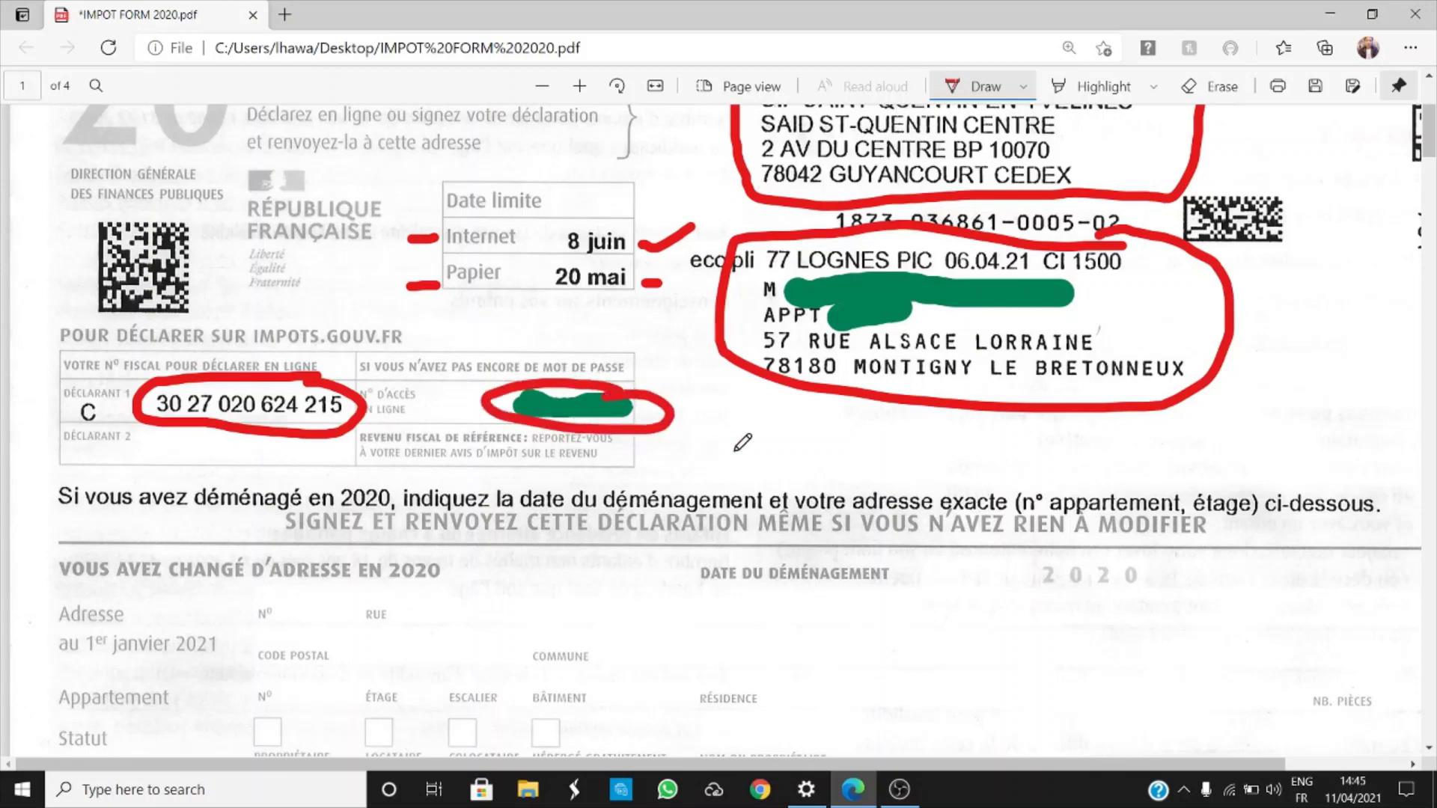
Underline "appartement" and "étage" in the moving notice in red and put a dash before "SIGNEZ ET RENVOYEZ".
{"action": "scroll", "coordinate": [743, 443], "scroll_direction": "down", "scroll_amount": 4}
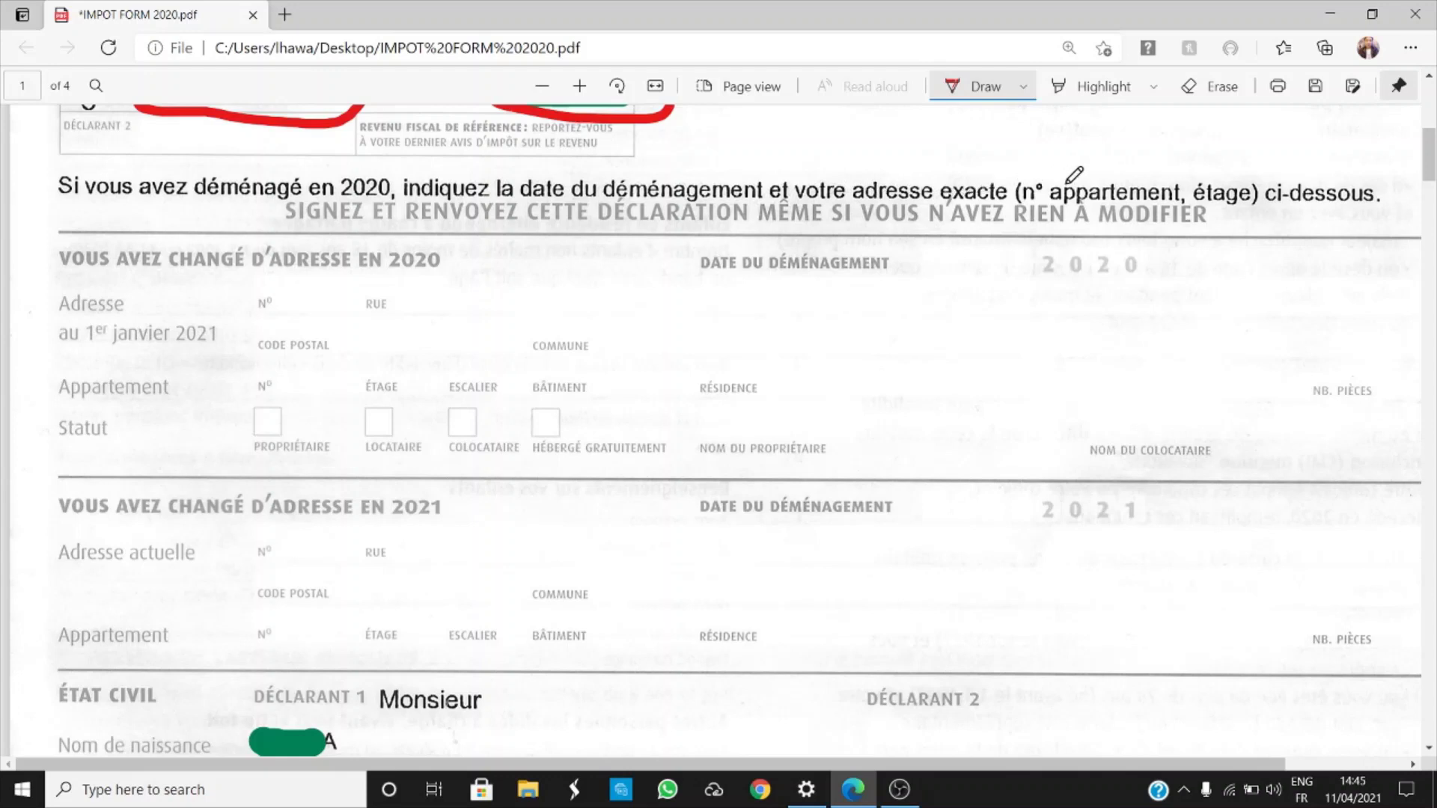
{"action": "left_click_drag", "start_coordinate": [1066, 201], "coordinate": [1240, 199]}
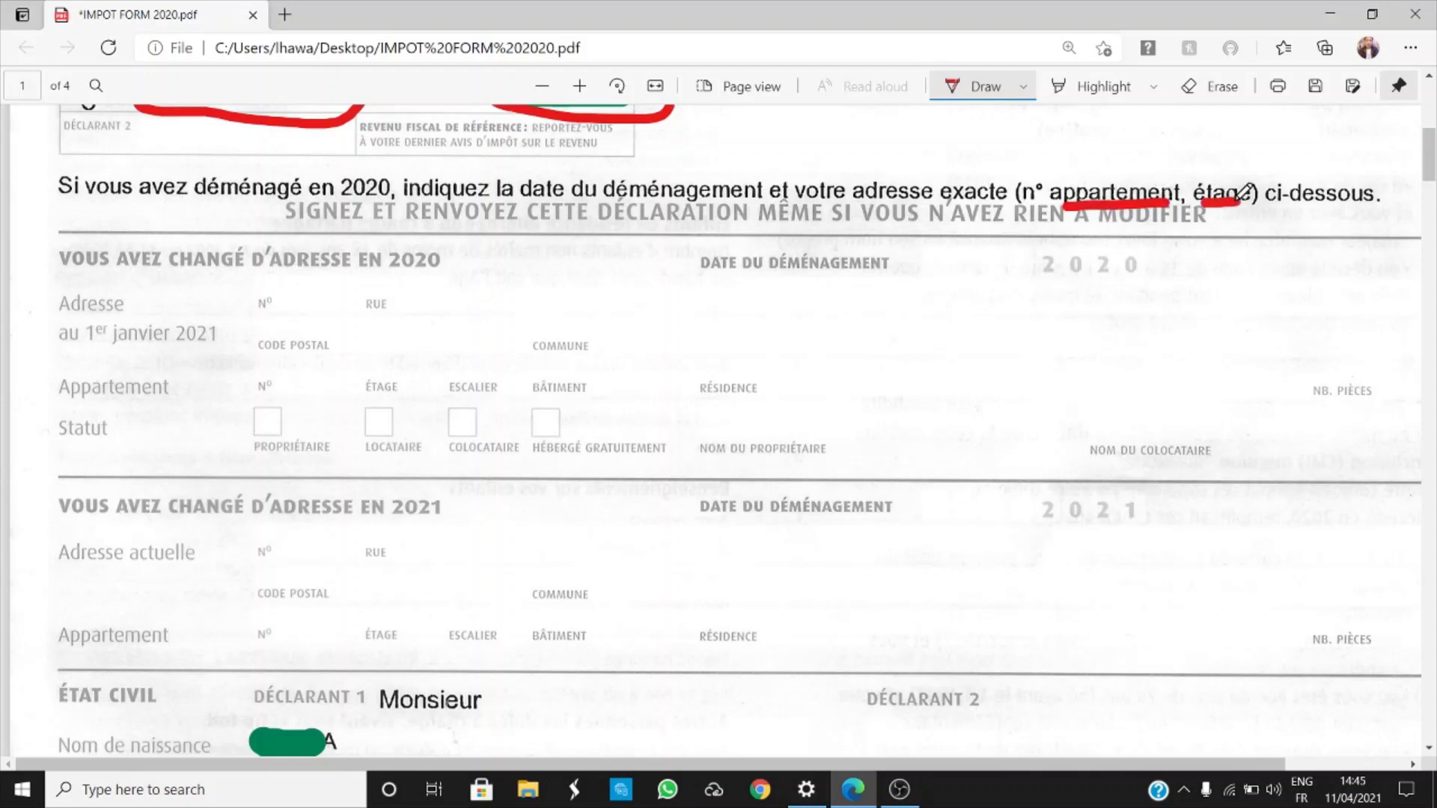
{"action": "scroll", "coordinate": [1299, 235], "scroll_direction": "down", "scroll_amount": 1}
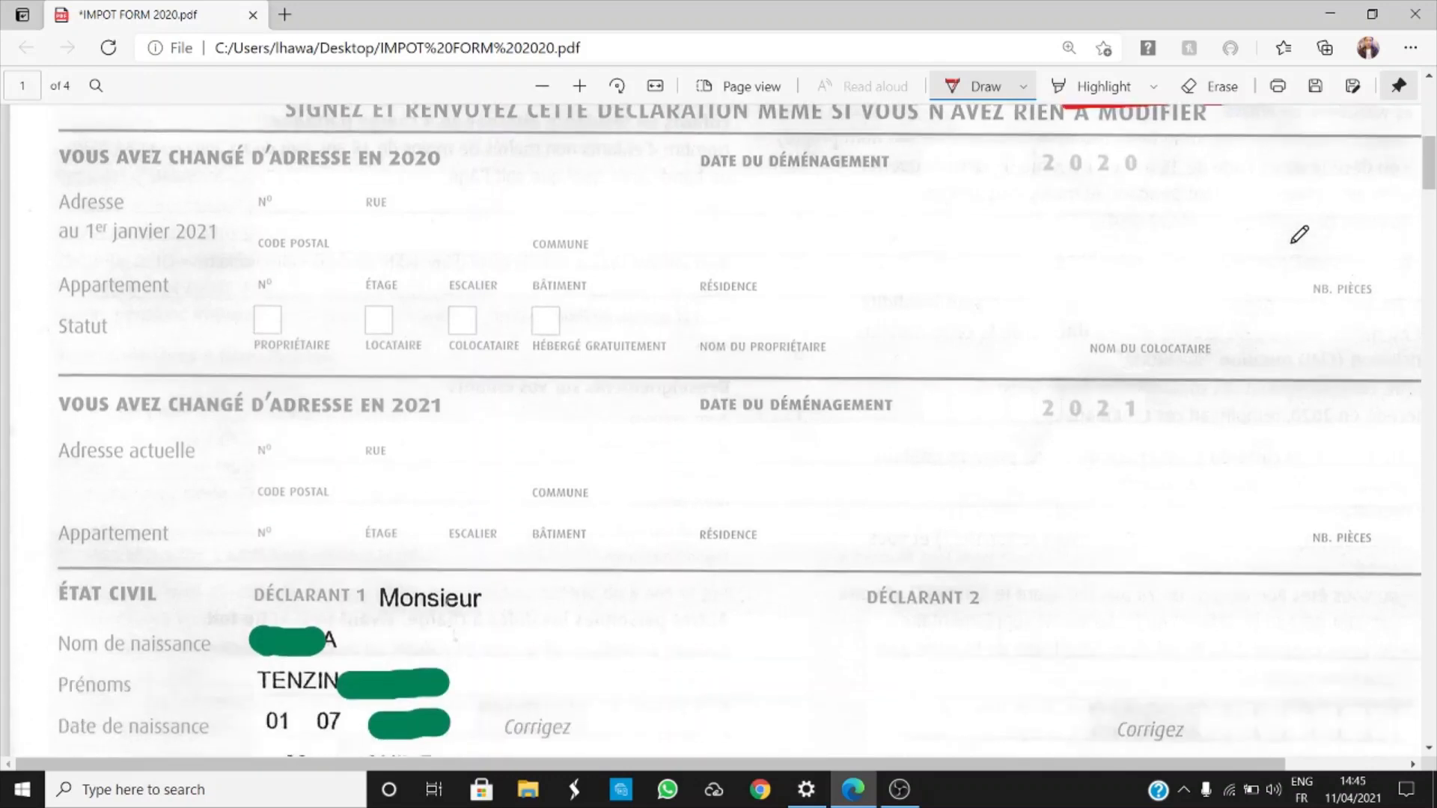
{"action": "scroll", "coordinate": [1300, 235], "scroll_direction": "up", "scroll_amount": 1}
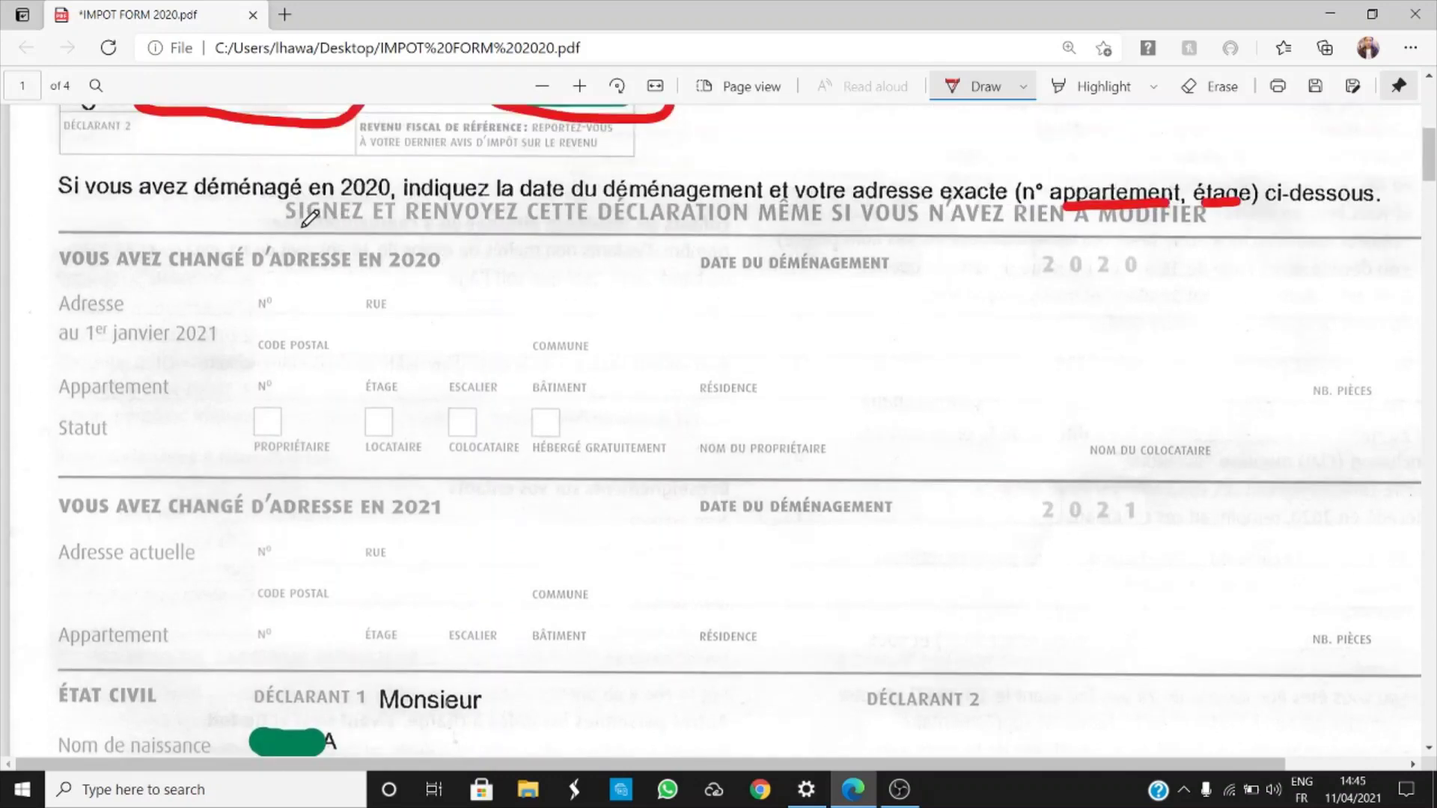
{"action": "left_click_drag", "start_coordinate": [250, 218], "coordinate": [281, 216]}
Draw a red bracket beside the whole "Vous avez changé d'adresse en 2020" section.
{"action": "scroll", "coordinate": [422, 393], "scroll_direction": "down", "scroll_amount": 6}
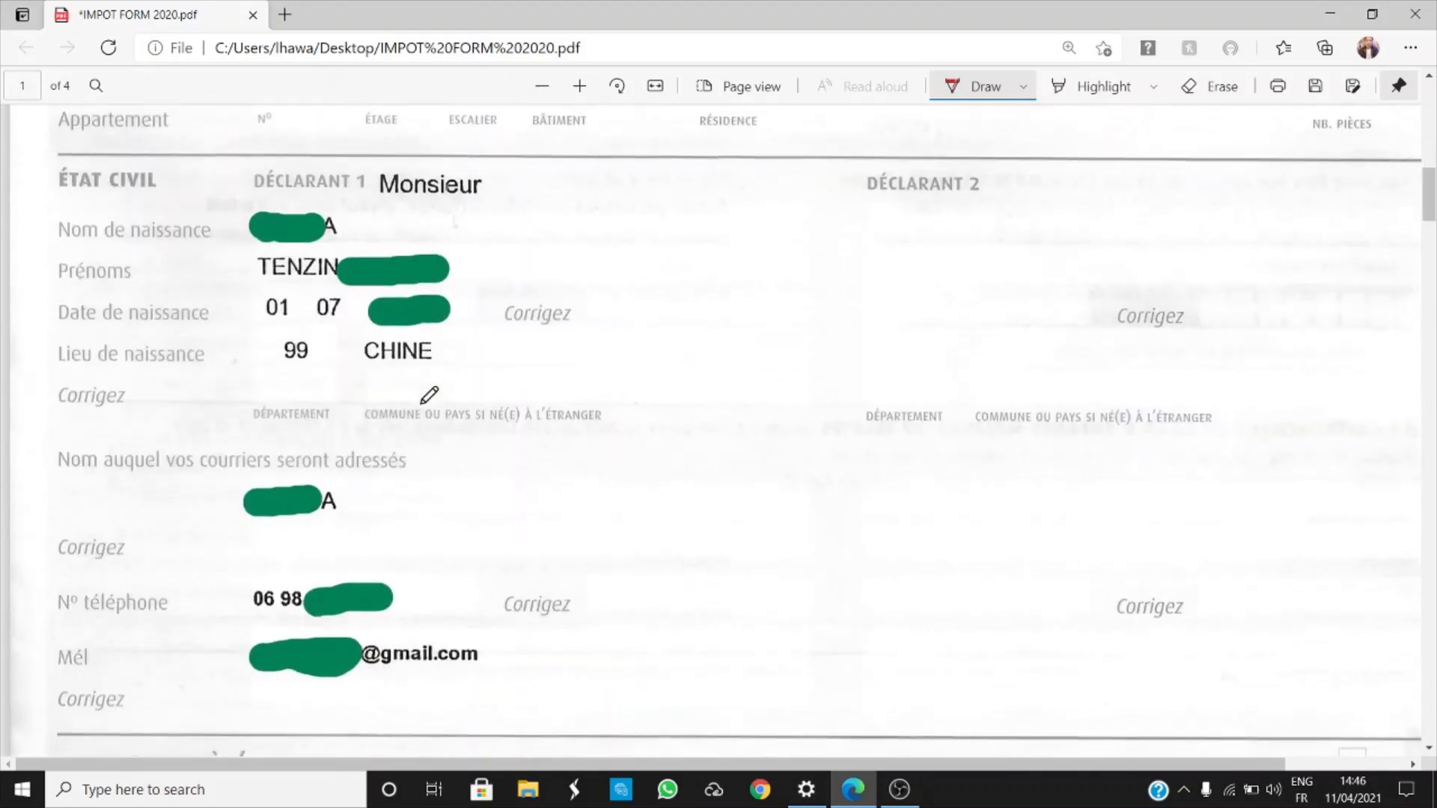
{"action": "scroll", "coordinate": [423, 399], "scroll_direction": "down", "scroll_amount": 7}
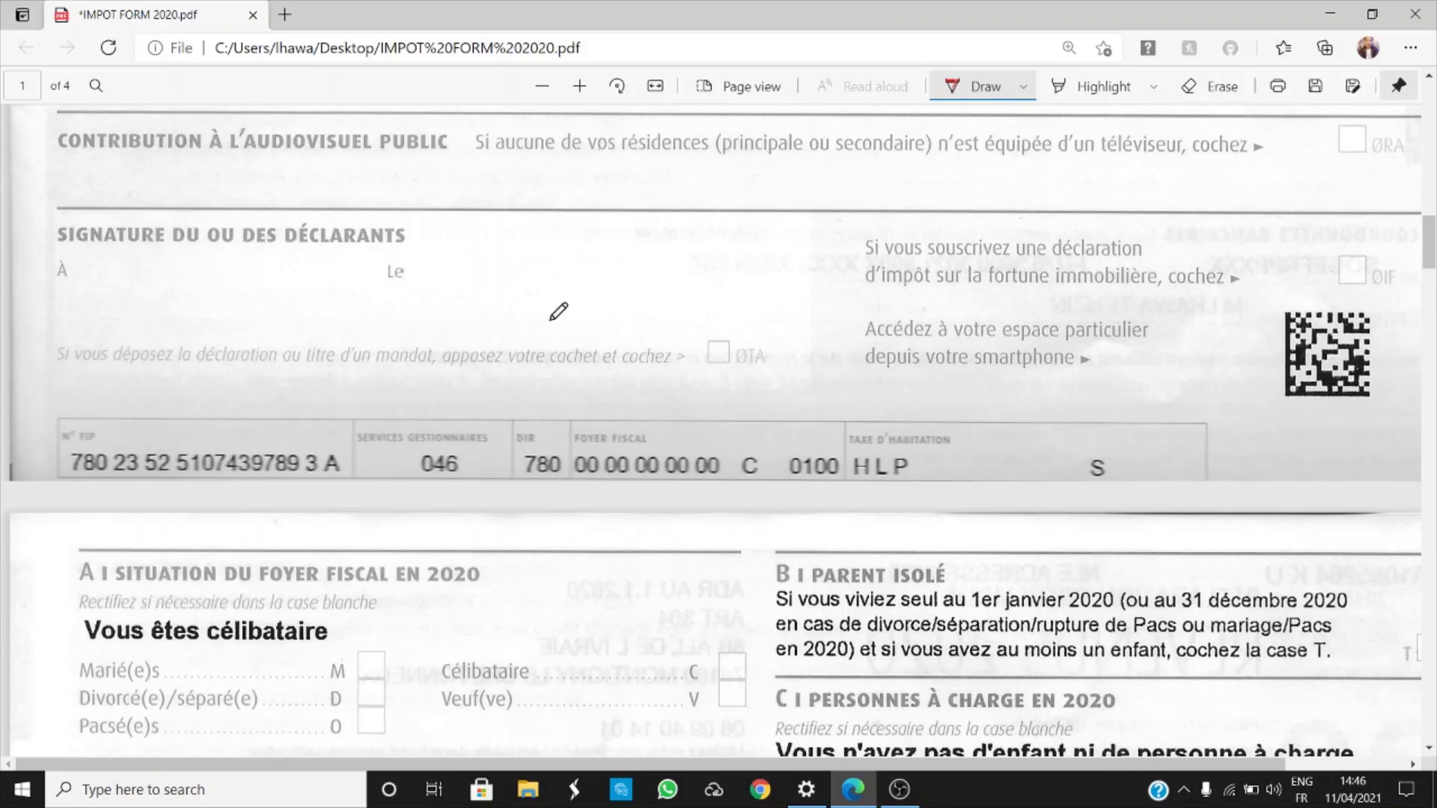
{"action": "scroll", "coordinate": [731, 404], "scroll_direction": "up", "scroll_amount": 10}
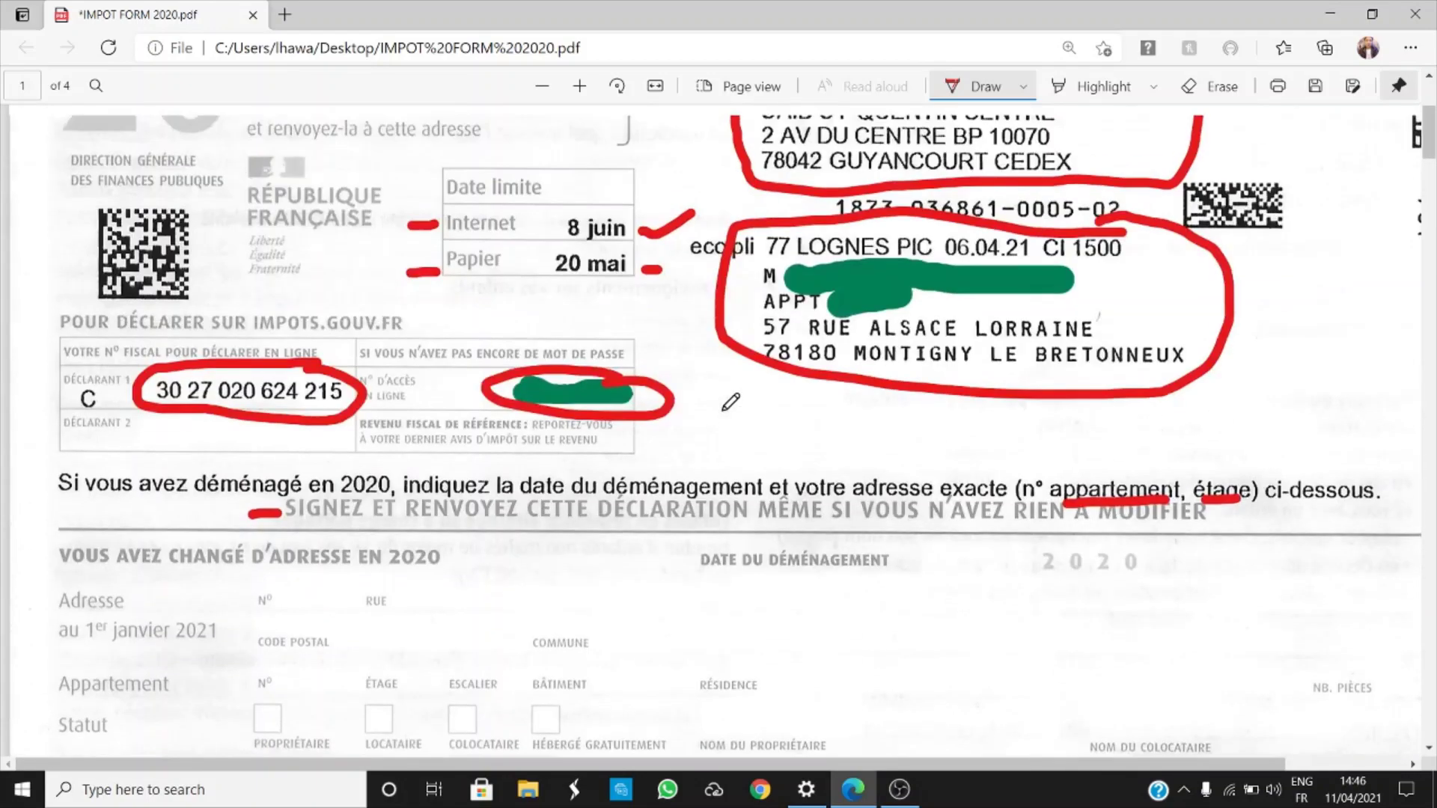
{"action": "scroll", "coordinate": [732, 403], "scroll_direction": "down", "scroll_amount": 4}
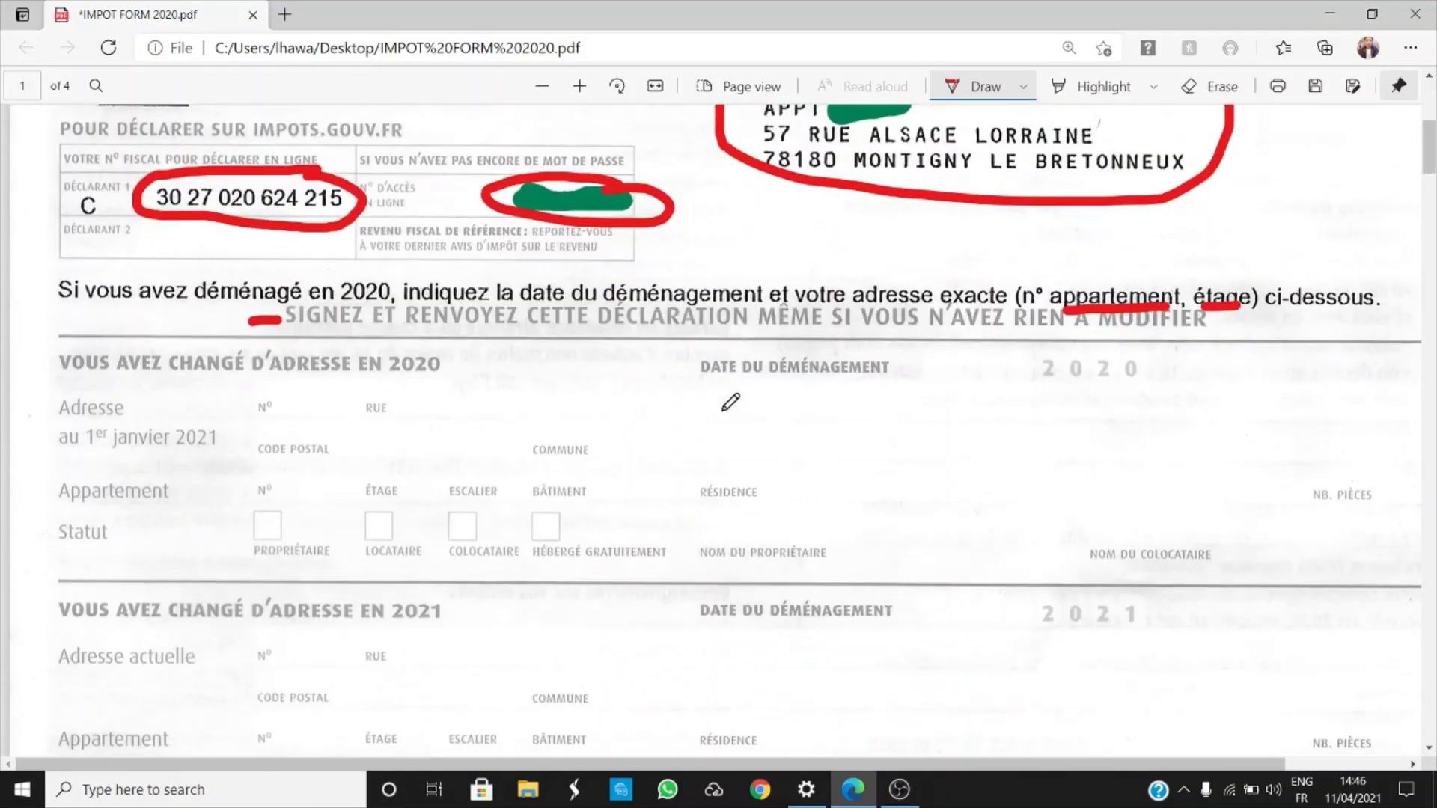
{"action": "scroll", "coordinate": [731, 402], "scroll_direction": "down", "scroll_amount": 2}
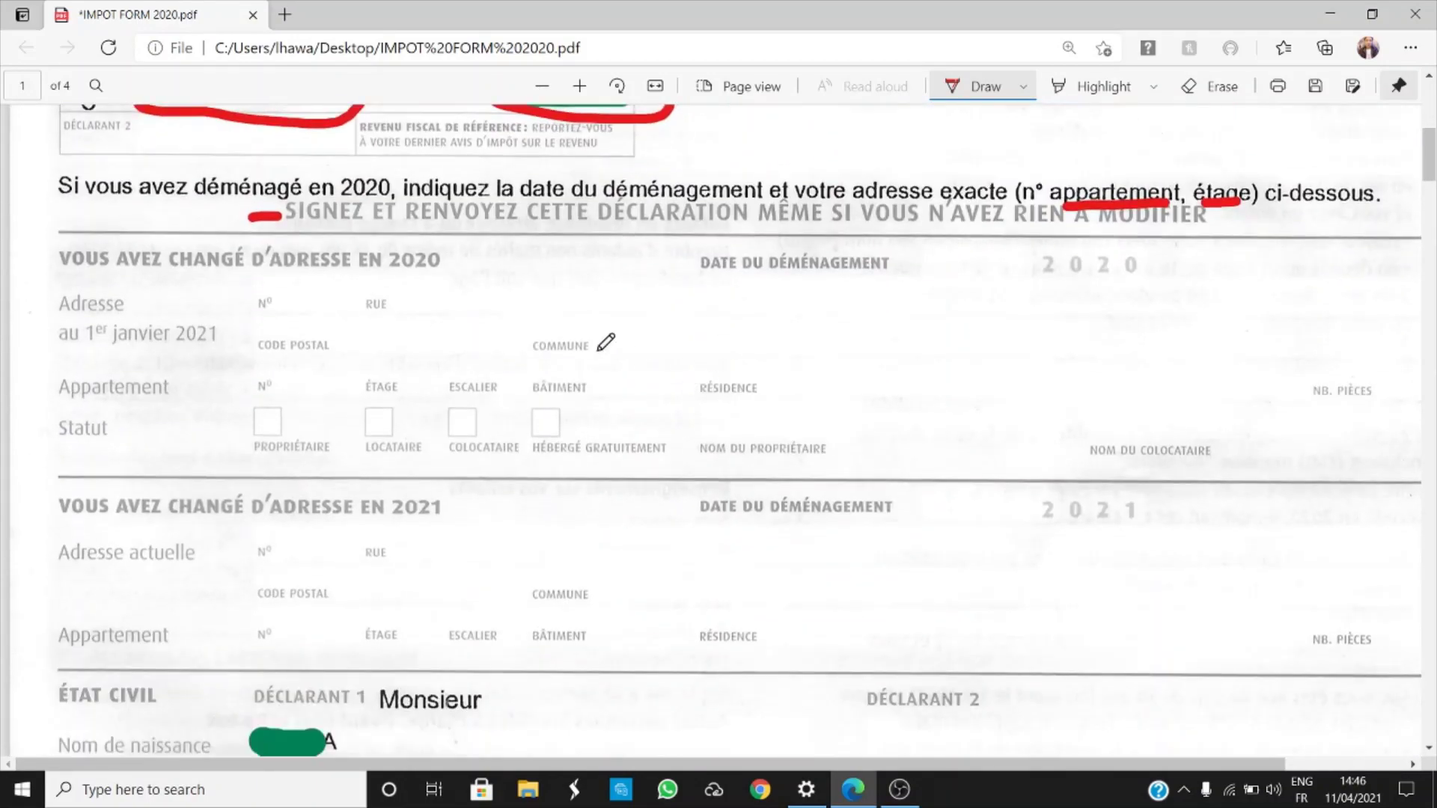
{"action": "mouse_move", "coordinate": [75, 244]}
{"action": "left_mouse_down"}
{"action": "mouse_move", "coordinate": [23, 307]}
{"action": "mouse_move", "coordinate": [17, 423]}
{"action": "mouse_move", "coordinate": [68, 458]}
{"action": "left_mouse_up"}
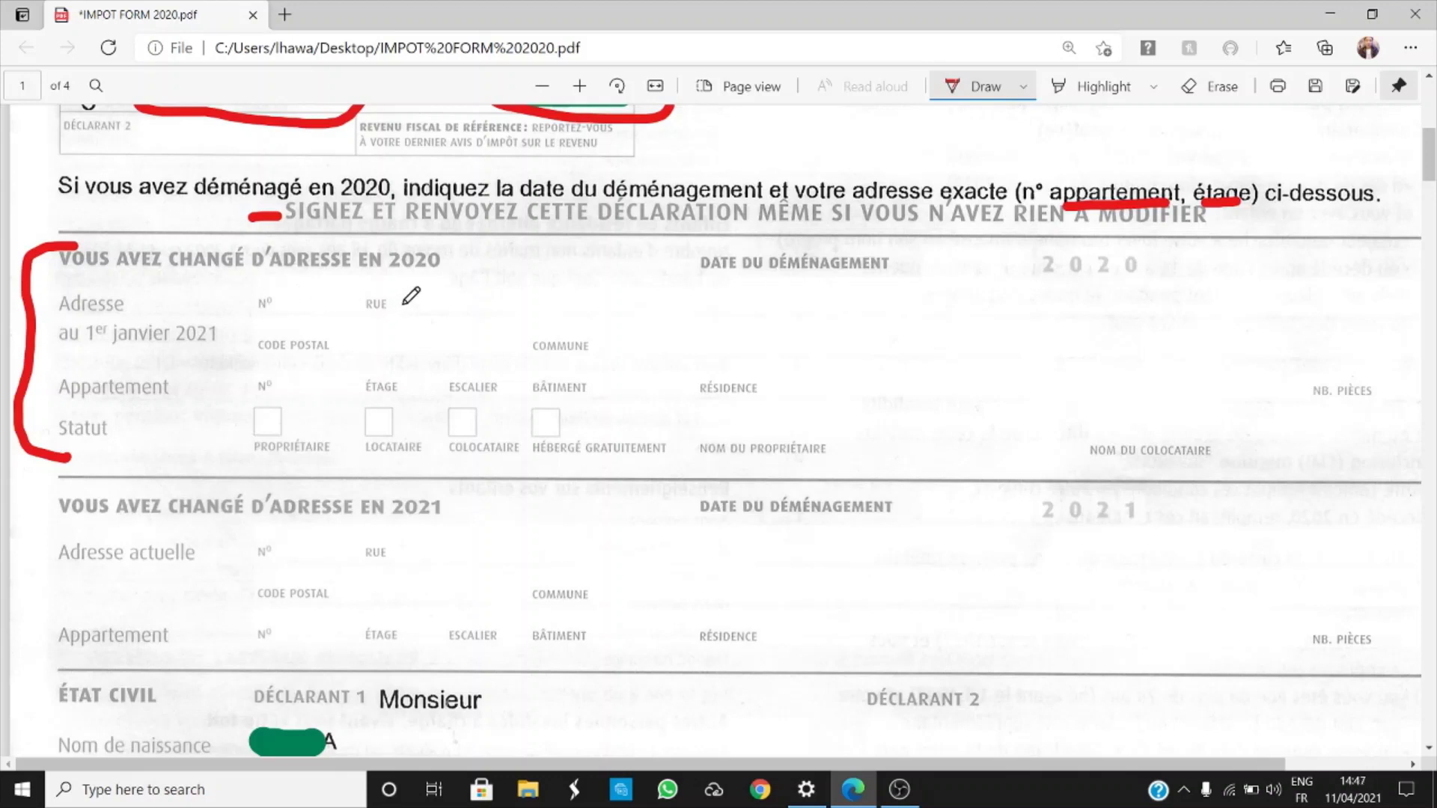
Mark the street number, rue, code postal, moving date and commune fields of the 2020 address section with red lines.
{"action": "left_click_drag", "start_coordinate": [402, 303], "coordinate": [510, 303]}
{"action": "mouse_move", "coordinate": [299, 302]}
{"action": "left_mouse_down"}
{"action": "mouse_move", "coordinate": [335, 301]}
{"action": "mouse_move", "coordinate": [397, 344]}
{"action": "mouse_move", "coordinate": [432, 344]}
{"action": "left_mouse_up"}
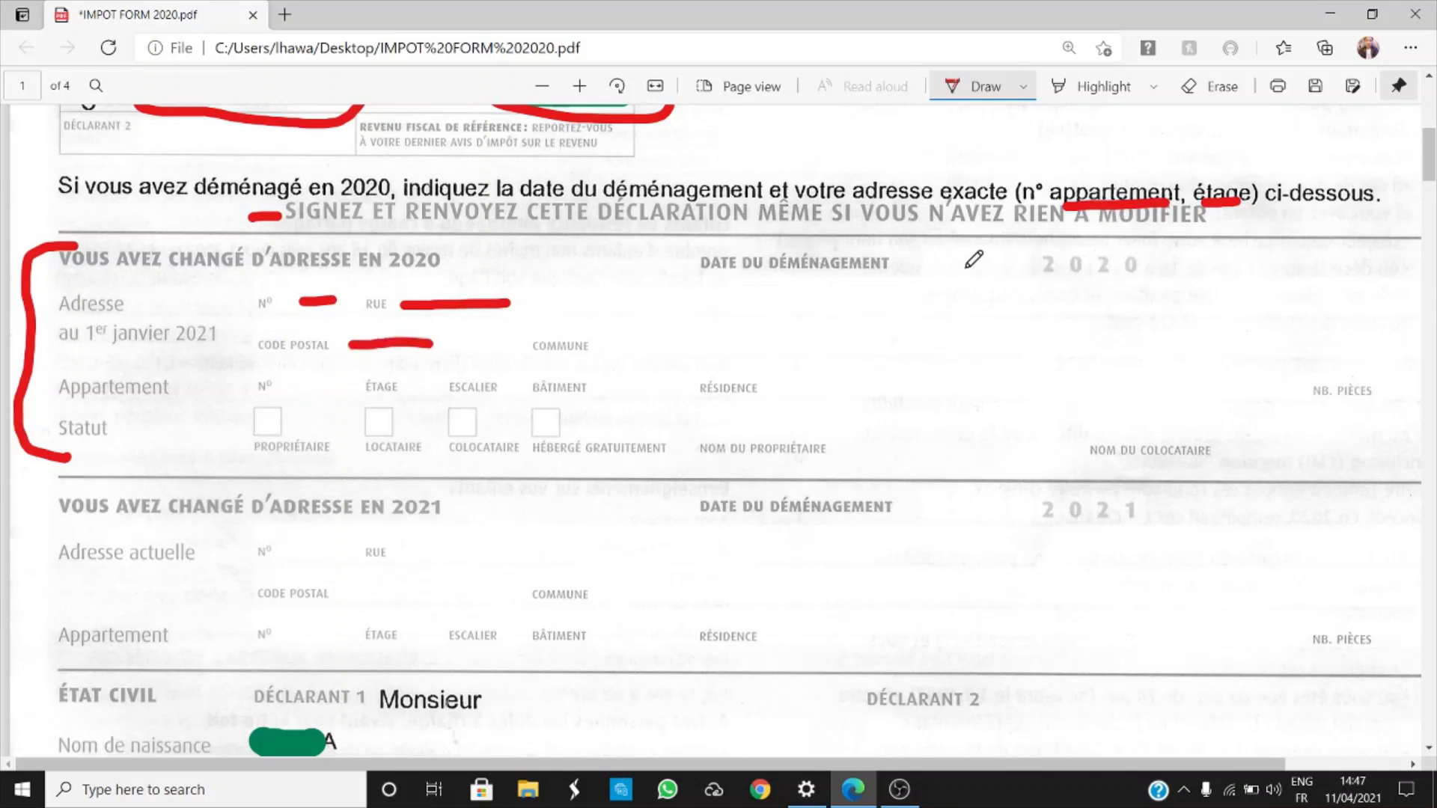
{"action": "left_click_drag", "start_coordinate": [927, 266], "coordinate": [1021, 266]}
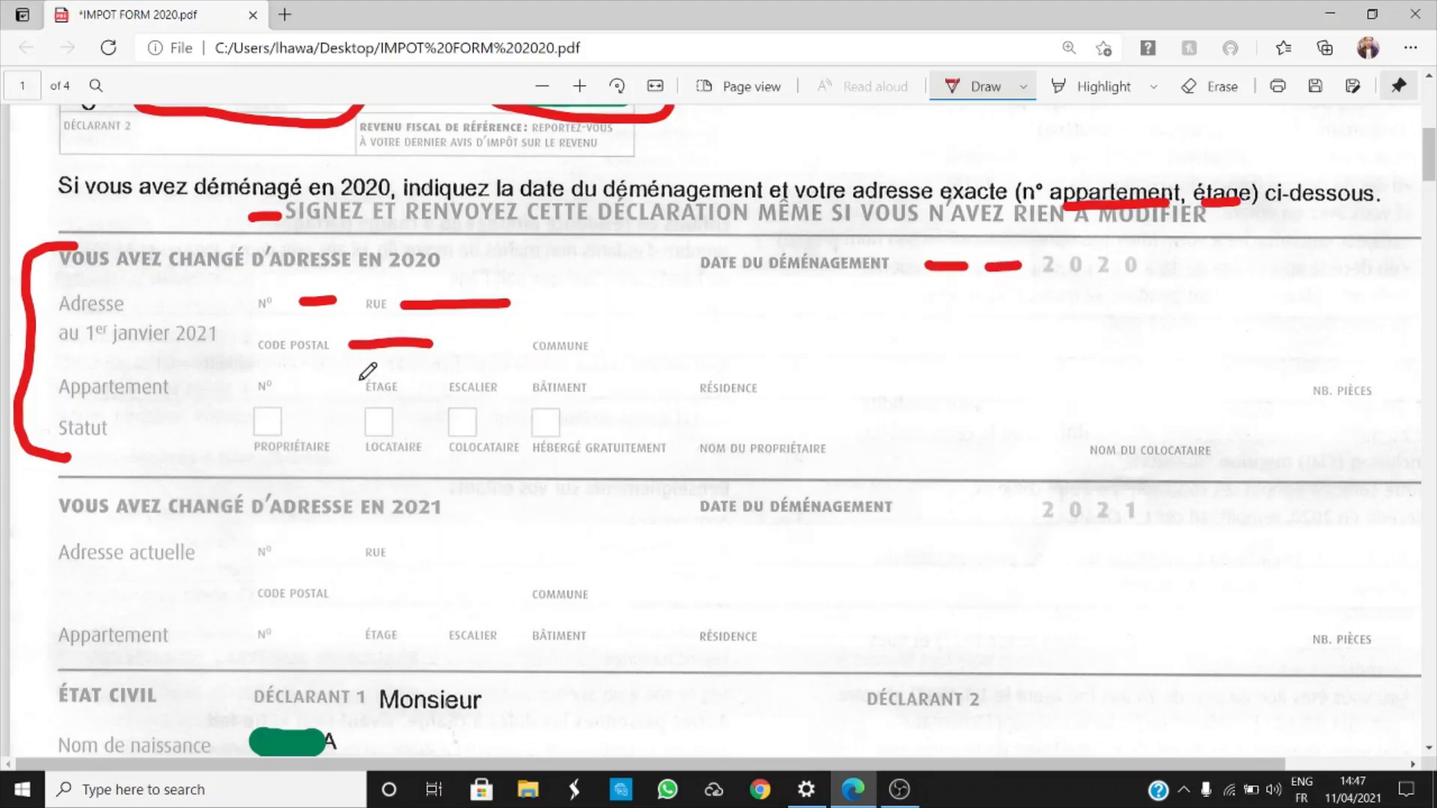
{"action": "left_click_drag", "start_coordinate": [640, 341], "coordinate": [822, 338]}
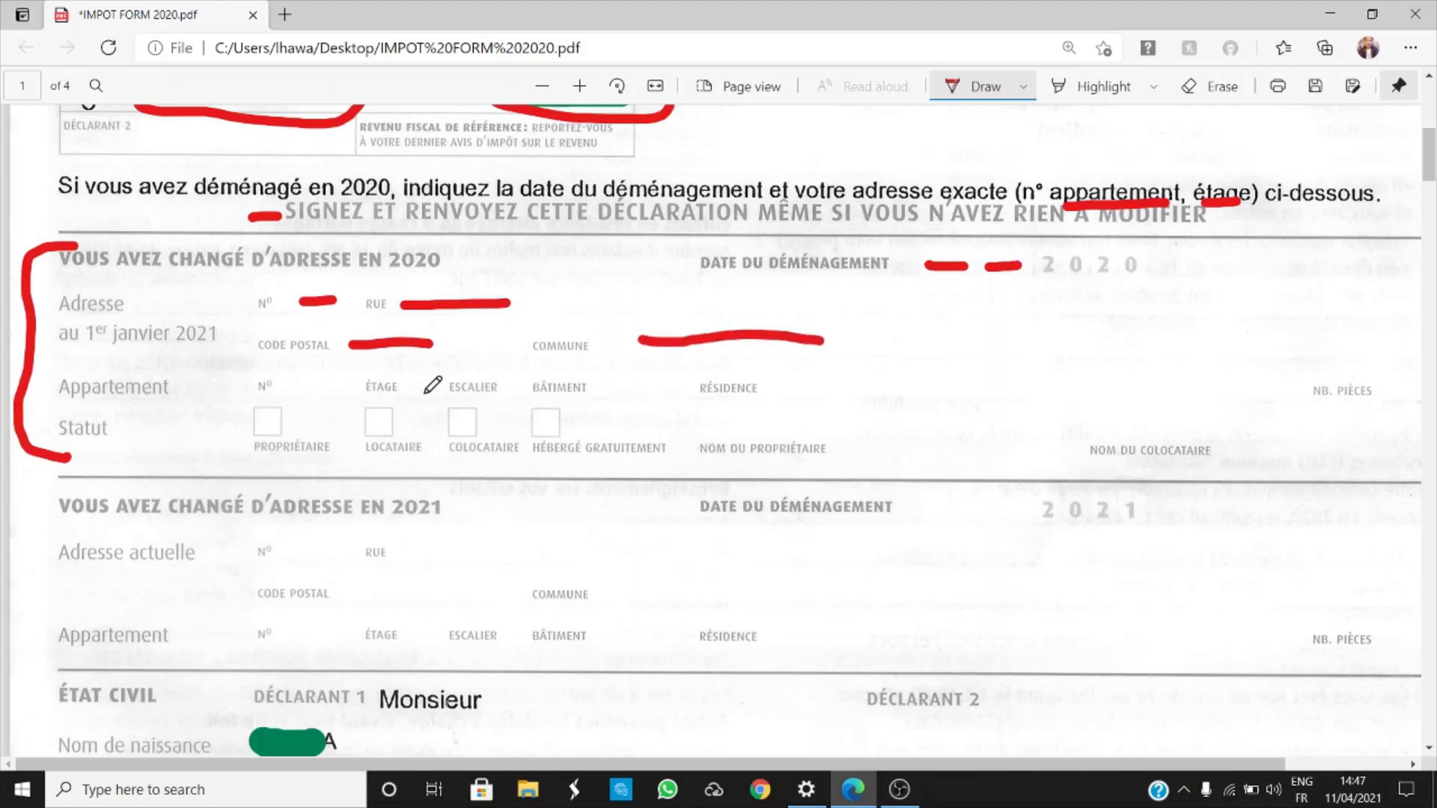
Tick Locataire in the 2020 section, put a dot at Étage, and mark the Résidence and apartment number fields with red lines.
{"action": "scroll", "coordinate": [315, 330], "scroll_direction": "down", "scroll_amount": 2}
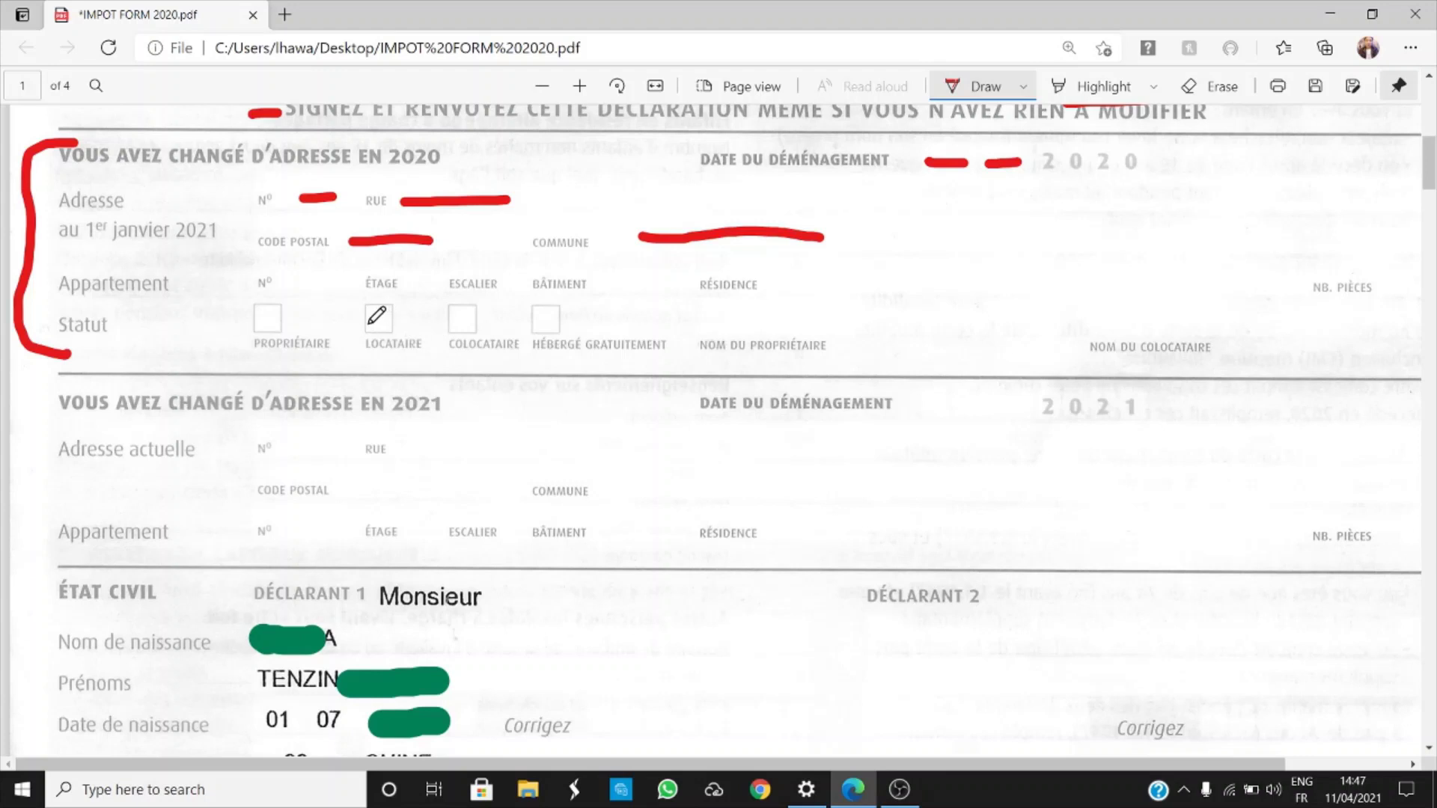
{"action": "left_click_drag", "start_coordinate": [367, 327], "coordinate": [403, 319]}
{"action": "left_click_drag", "start_coordinate": [789, 283], "coordinate": [883, 287]}
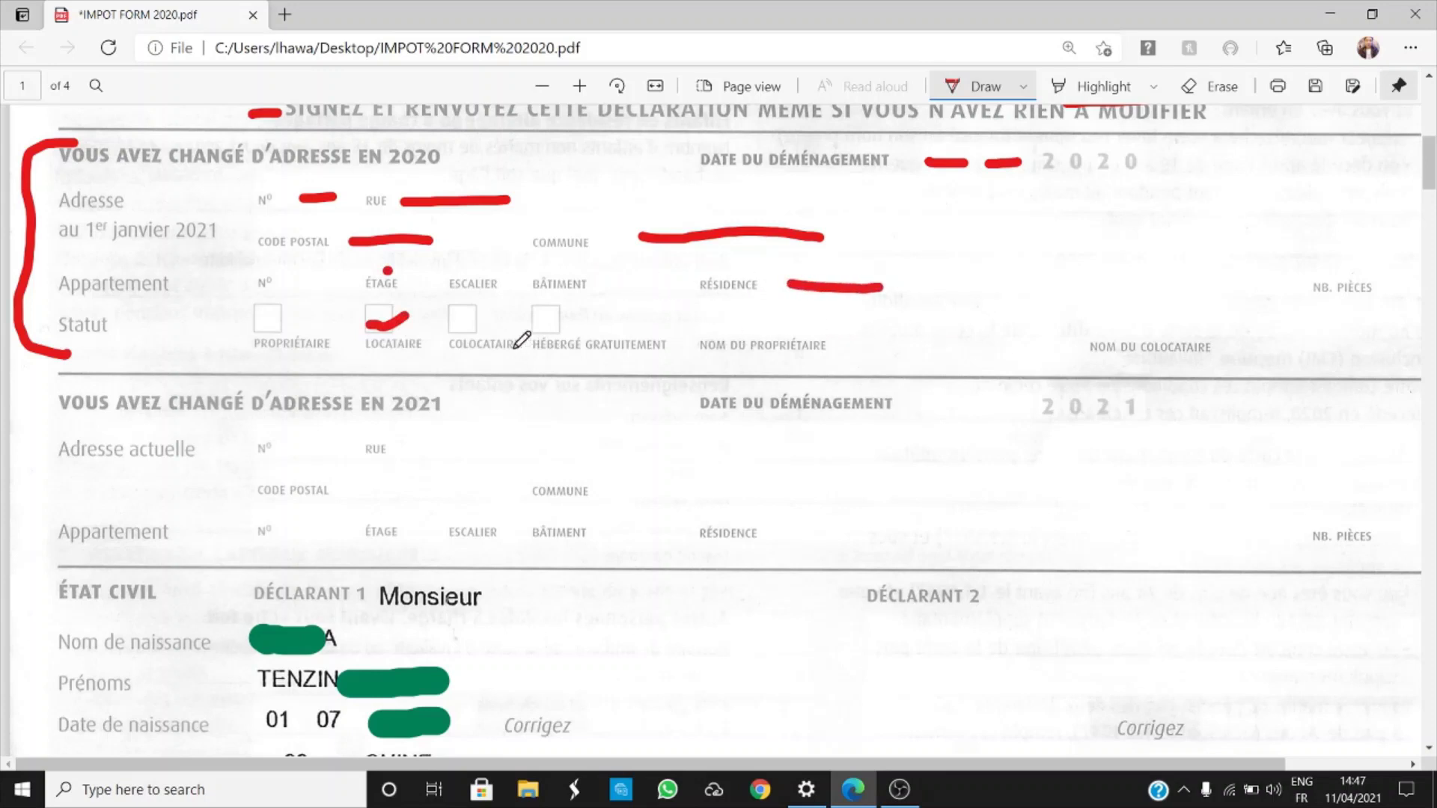
{"action": "left_click", "coordinate": [287, 280]}
{"action": "left_click_drag", "start_coordinate": [290, 278], "coordinate": [338, 278]}
Mark the owner's and co-tenant's name fields with red lines and write 2 for the number of rooms.
{"action": "left_click_drag", "start_coordinate": [846, 345], "coordinate": [923, 345]}
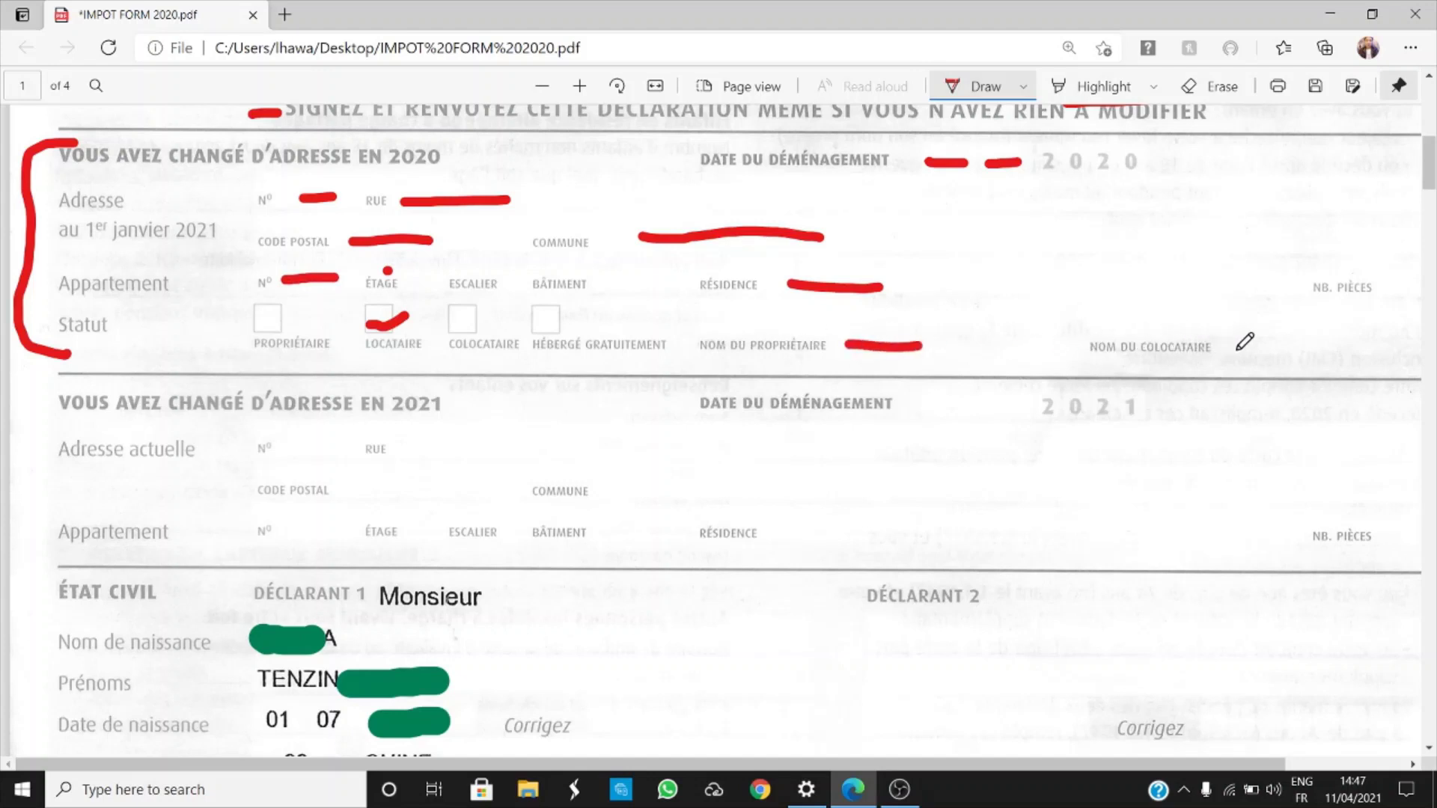
{"action": "left_click_drag", "start_coordinate": [1236, 349], "coordinate": [1274, 349]}
{"action": "left_click_drag", "start_coordinate": [1389, 280], "coordinate": [1405, 301]}
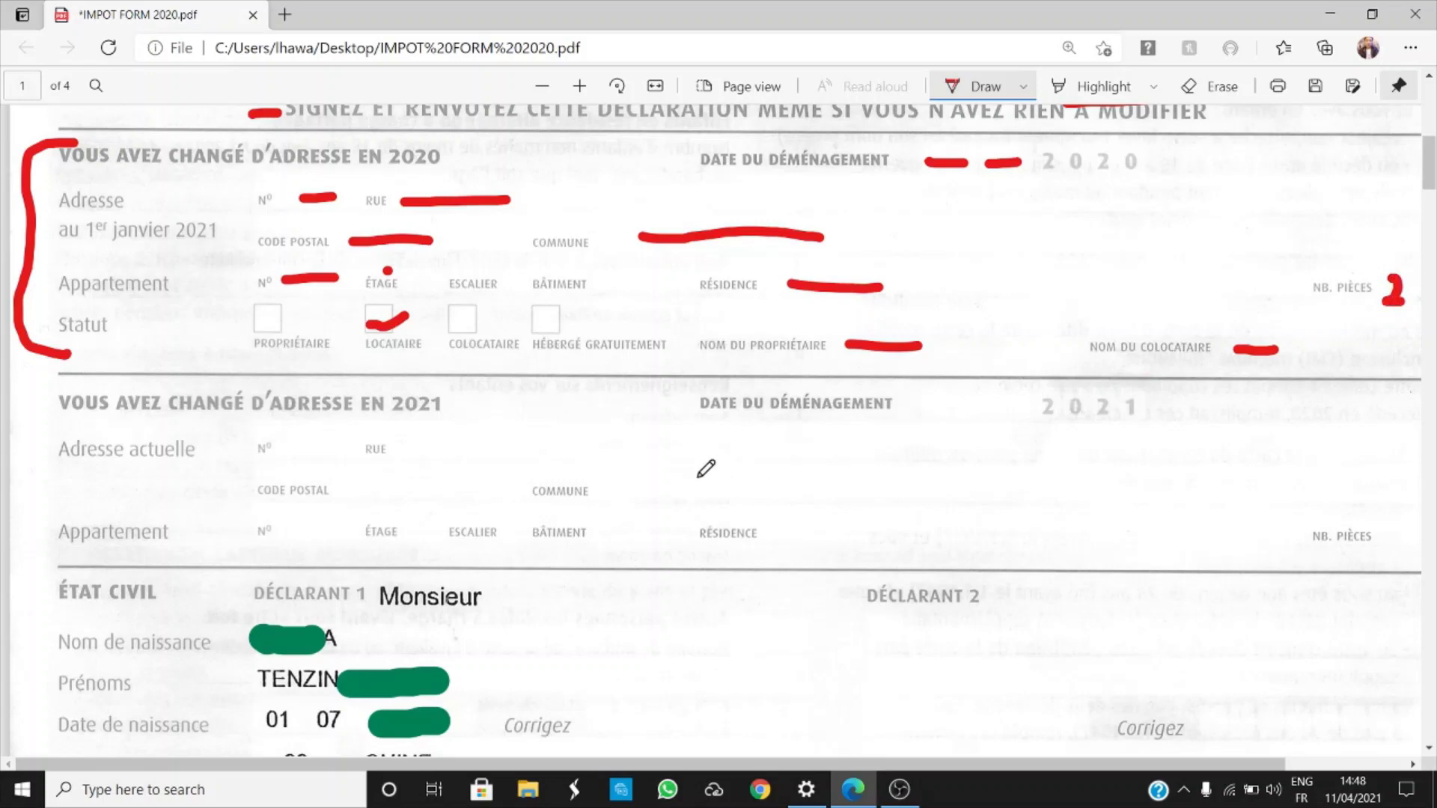
Draw a red bracket beside the whole "Vous avez changé d'adresse en 2021" section.
{"action": "scroll", "coordinate": [678, 468], "scroll_direction": "down", "scroll_amount": 1}
{"action": "scroll", "coordinate": [678, 468], "scroll_direction": "up", "scroll_amount": 1}
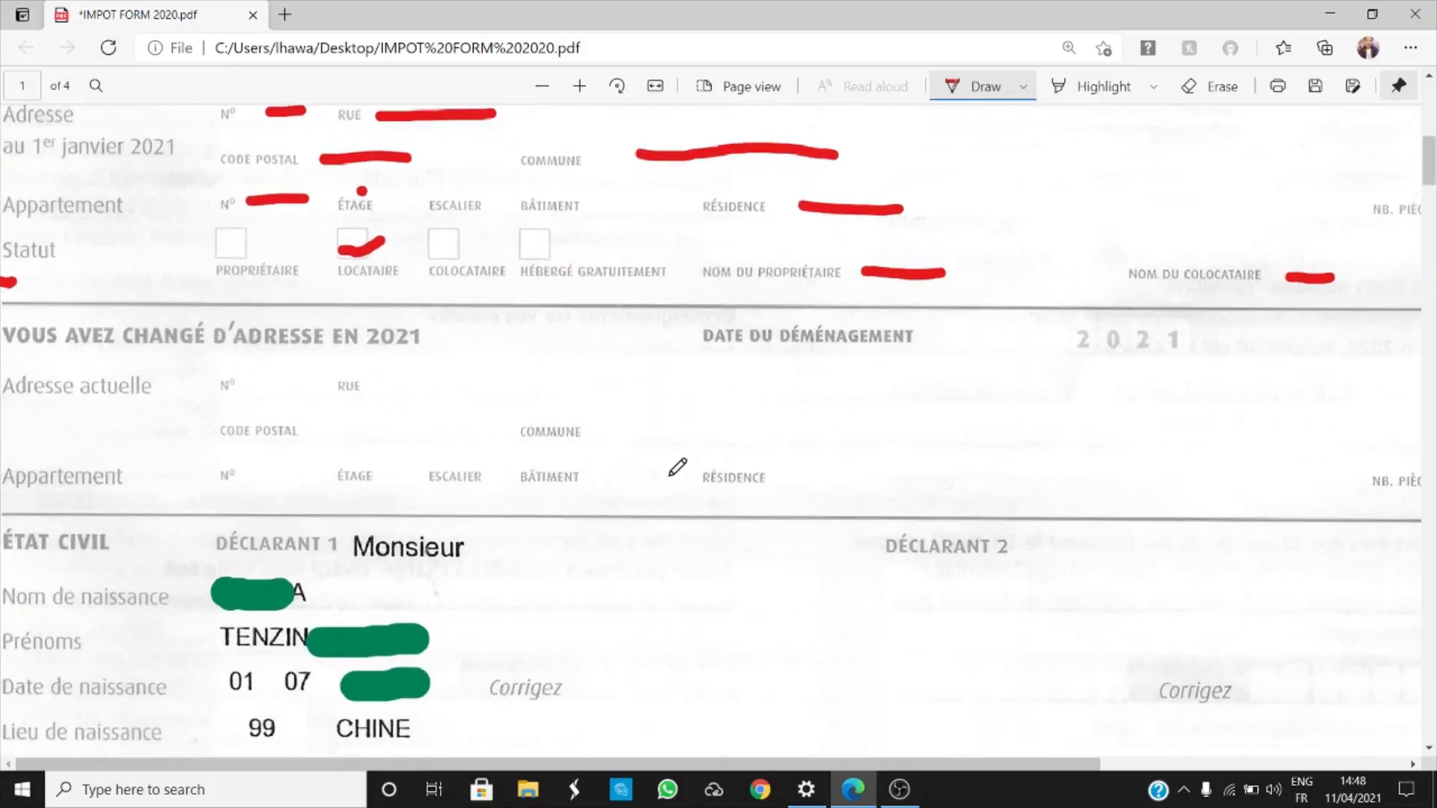
{"action": "scroll", "coordinate": [678, 468], "scroll_direction": "down", "scroll_amount": 2}
{"action": "scroll", "coordinate": [678, 468], "scroll_direction": "up", "scroll_amount": 1}
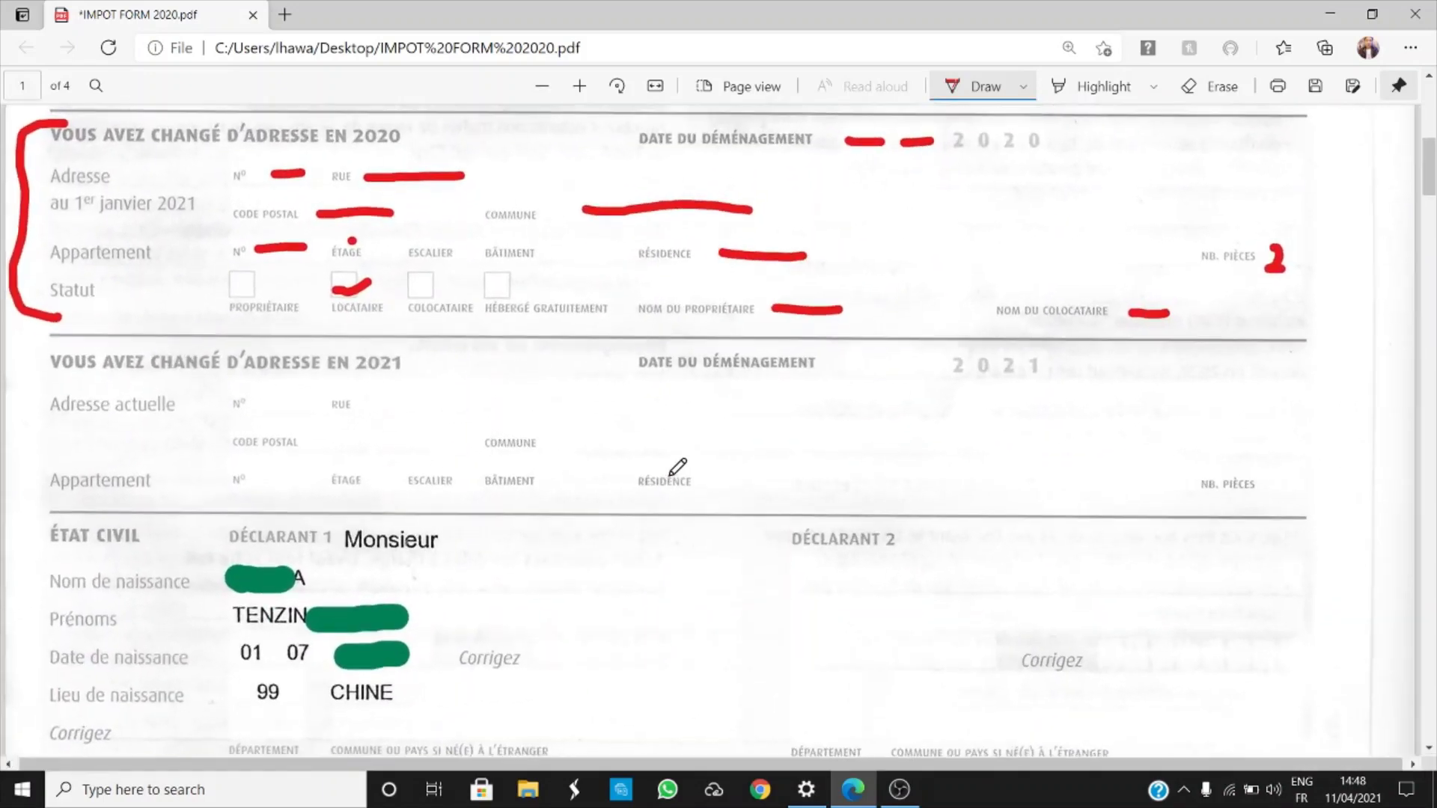
{"action": "scroll", "coordinate": [677, 468], "scroll_direction": "down", "scroll_amount": 1}
{"action": "scroll", "coordinate": [677, 468], "scroll_direction": "down", "scroll_amount": 1}
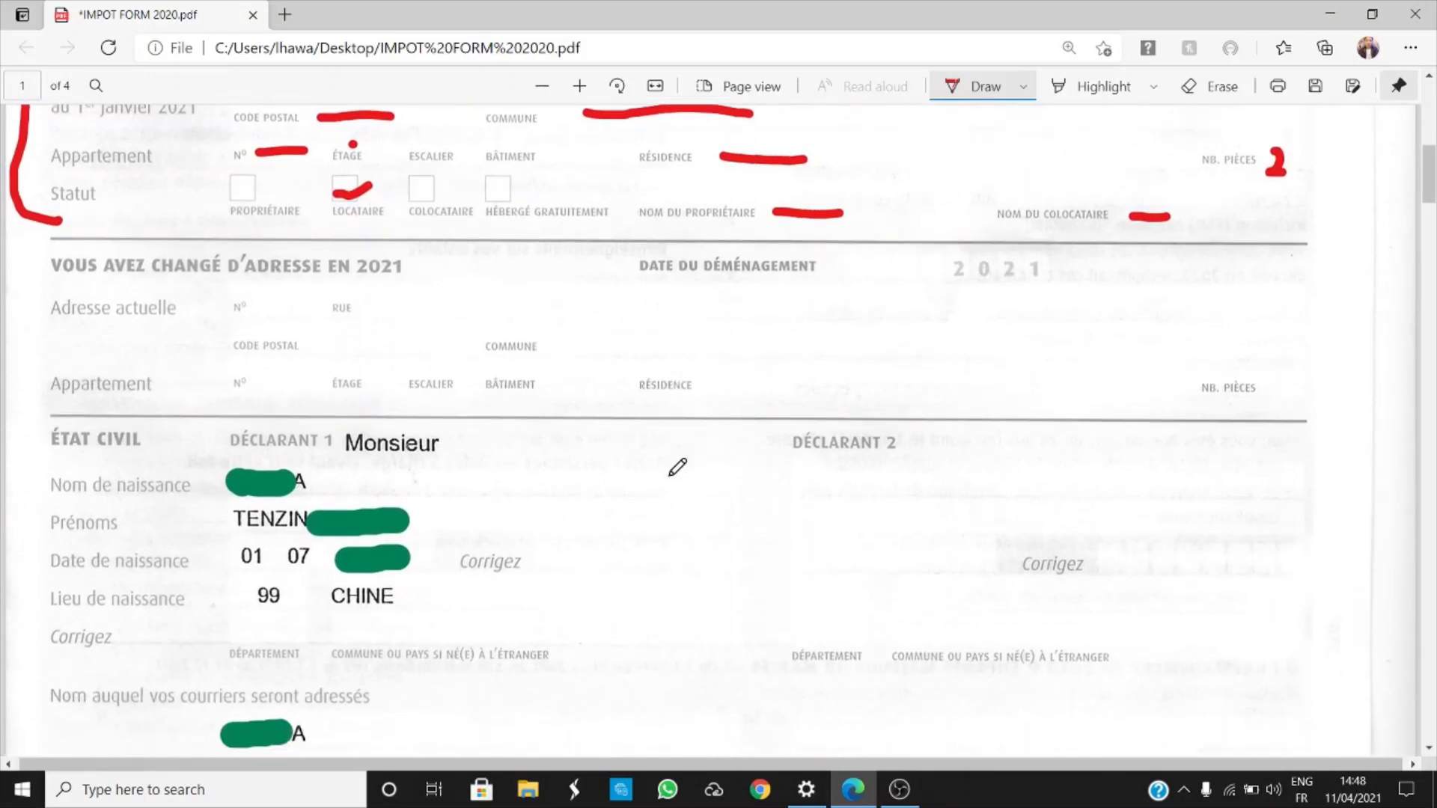
{"action": "scroll", "coordinate": [678, 468], "scroll_direction": "down", "scroll_amount": 1}
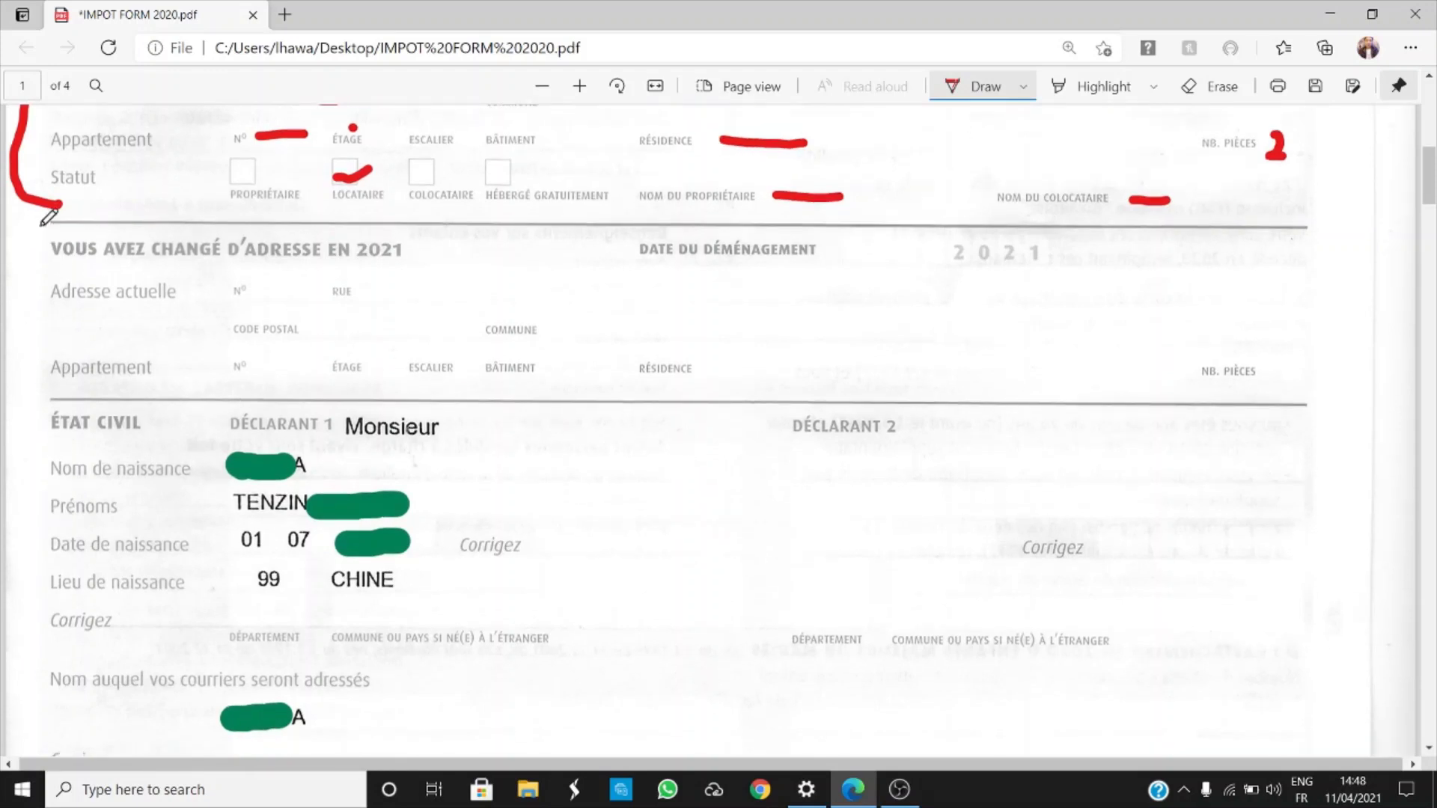
{"action": "mouse_move", "coordinate": [61, 227]}
{"action": "left_mouse_down"}
{"action": "mouse_move", "coordinate": [24, 288]}
{"action": "mouse_move", "coordinate": [23, 374]}
{"action": "mouse_move", "coordinate": [56, 394]}
{"action": "left_mouse_up"}
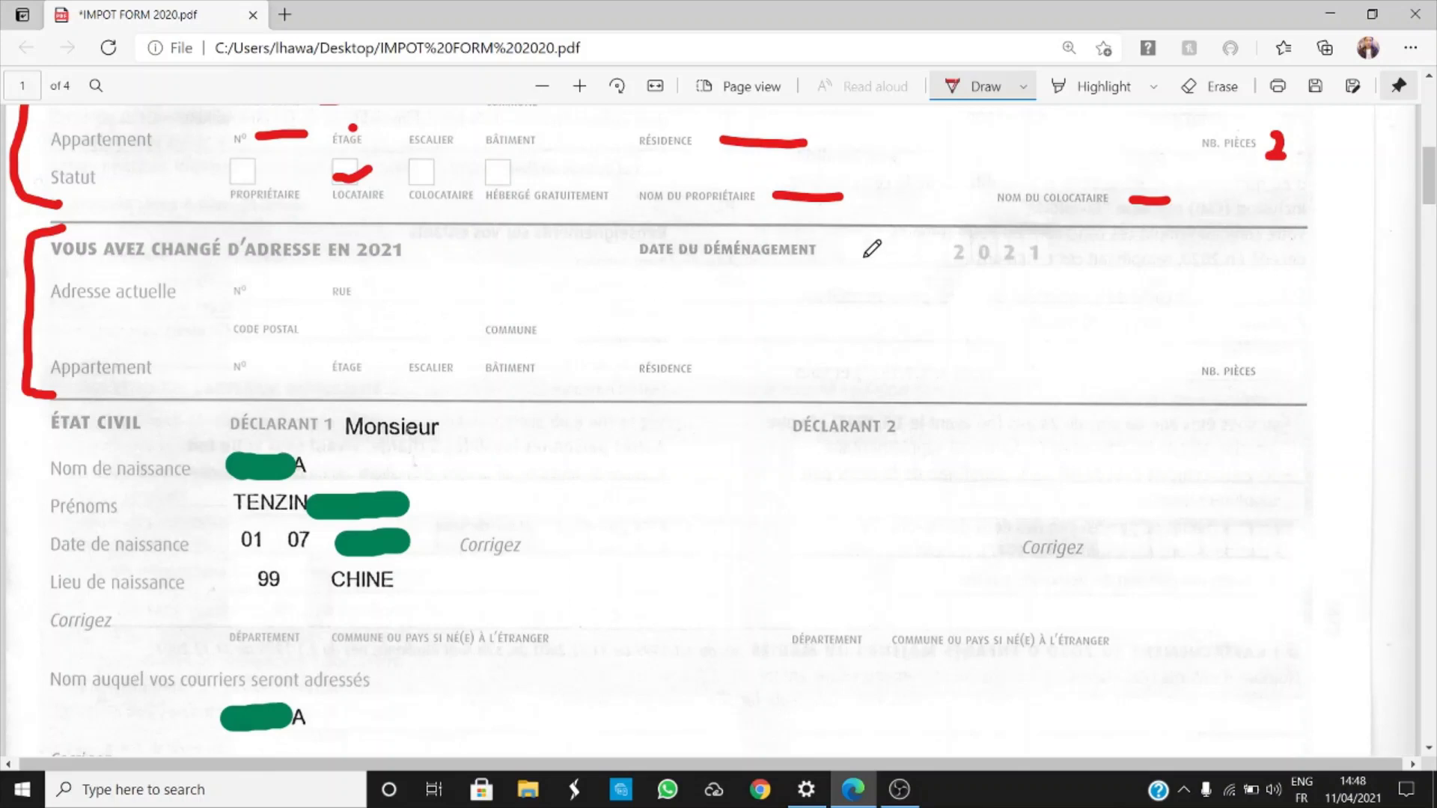
Put three red dots in the blank day and month area of "Date du déménagement" in the 2021 address section.
{"action": "left_click", "coordinate": [867, 259]}
{"action": "left_click", "coordinate": [904, 258]}
{"action": "left_click", "coordinate": [934, 252]}
Draw a red bracket beside the État civil section, a dot after Monsieur, and a vertical line between Déclarant 1 and Déclarant 2.
{"action": "scroll", "coordinate": [725, 424], "scroll_direction": "down", "scroll_amount": 2}
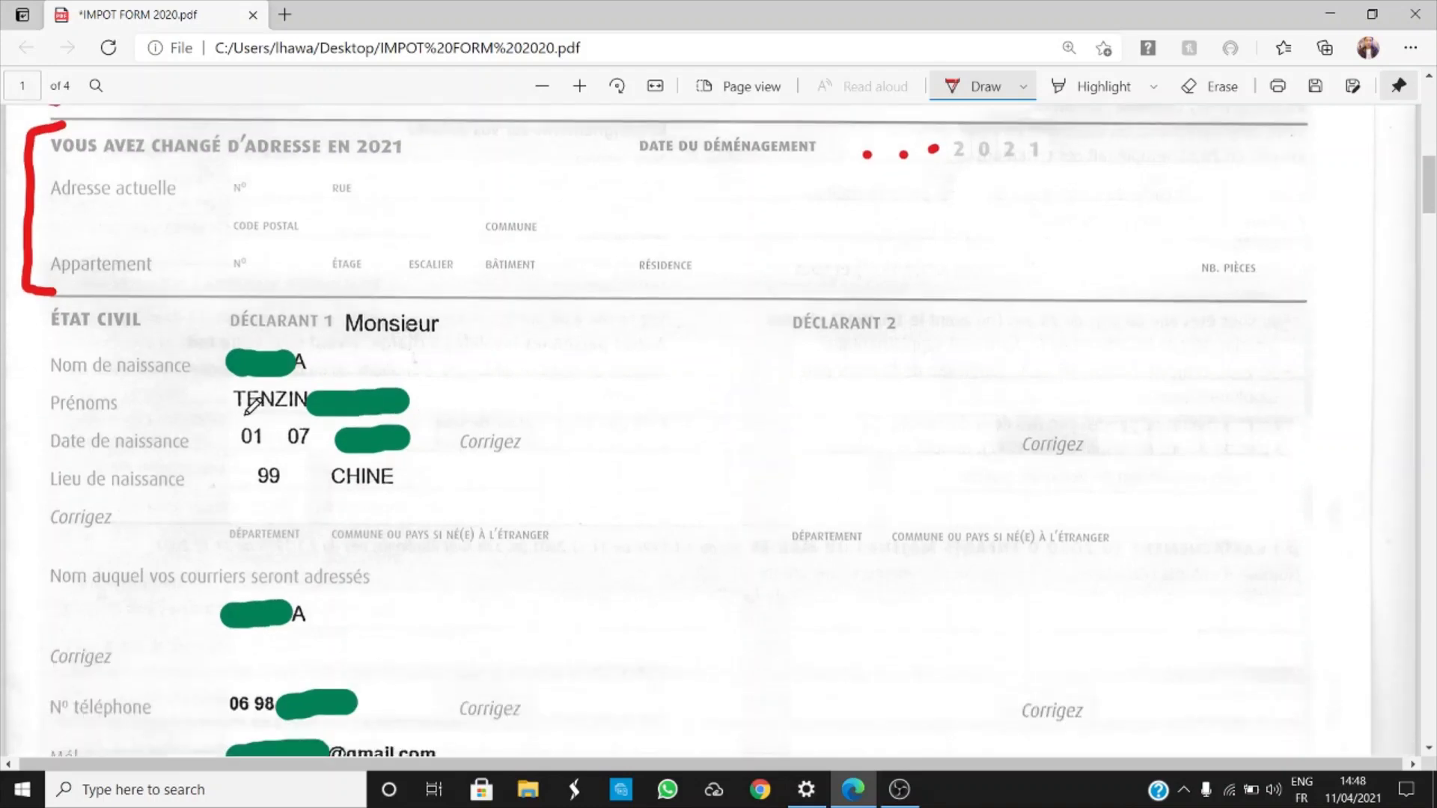
{"action": "scroll", "coordinate": [250, 406], "scroll_direction": "down", "scroll_amount": 2}
{"action": "mouse_move", "coordinate": [58, 201]}
{"action": "left_mouse_down"}
{"action": "mouse_move", "coordinate": [28, 198]}
{"action": "mouse_move", "coordinate": [15, 379]}
{"action": "mouse_move", "coordinate": [17, 453]}
{"action": "mouse_move", "coordinate": [56, 450]}
{"action": "left_mouse_up"}
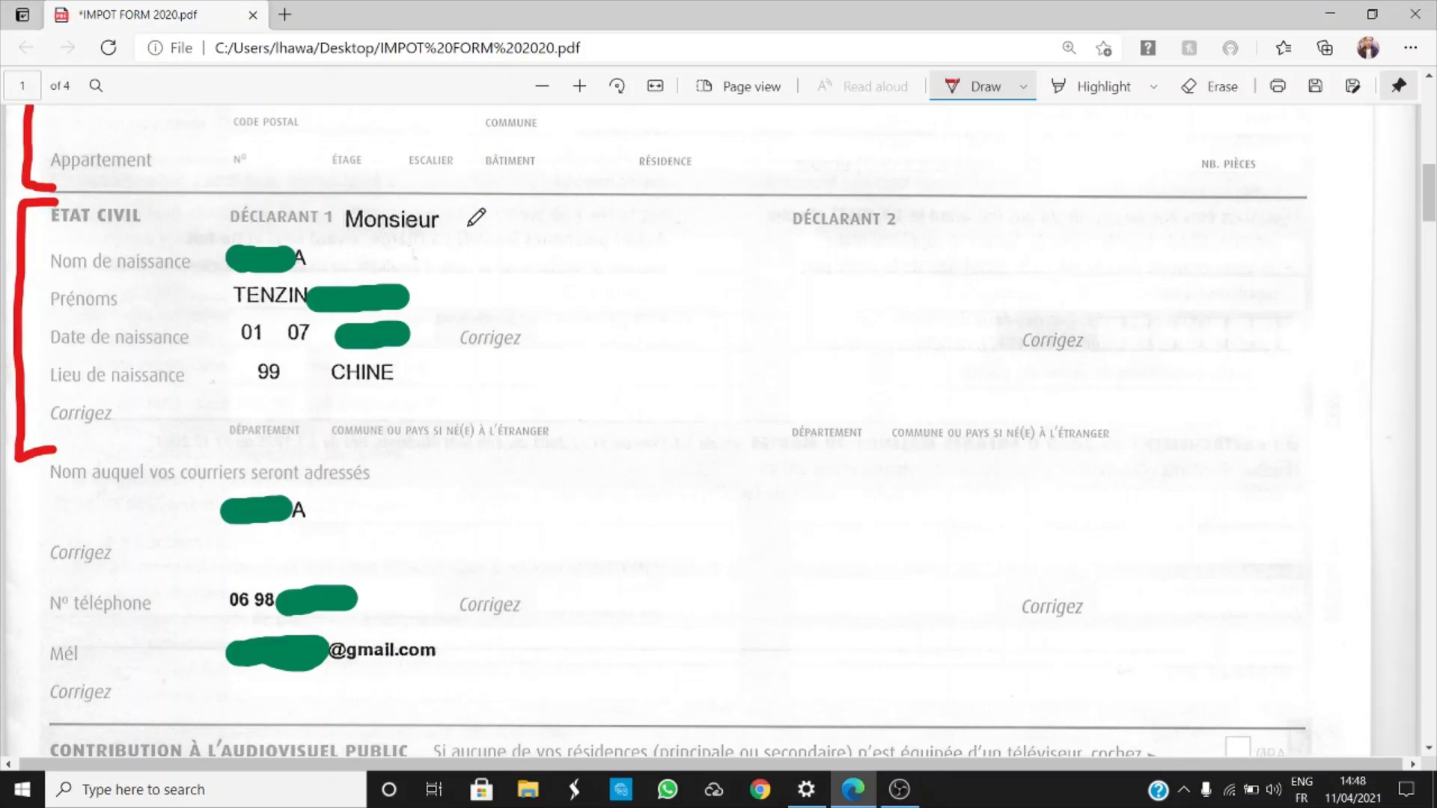
{"action": "left_click", "coordinate": [453, 222]}
{"action": "left_click_drag", "start_coordinate": [745, 215], "coordinate": [748, 436]}
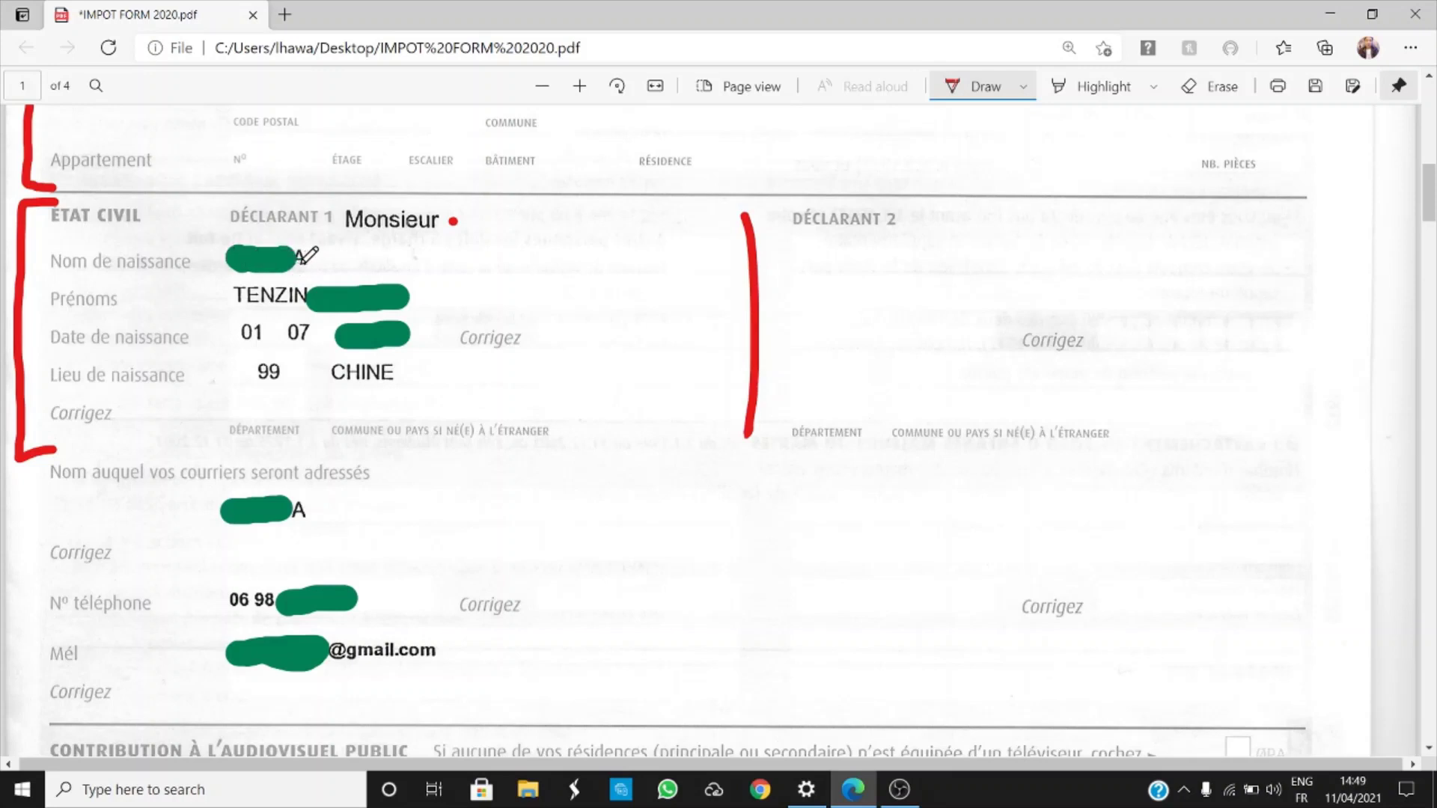
Mark Déclarant 1's birth name, first names, département and commune fields with red lines, and put four dots at the birth date correction.
{"action": "left_click_drag", "start_coordinate": [517, 261], "coordinate": [615, 261]}
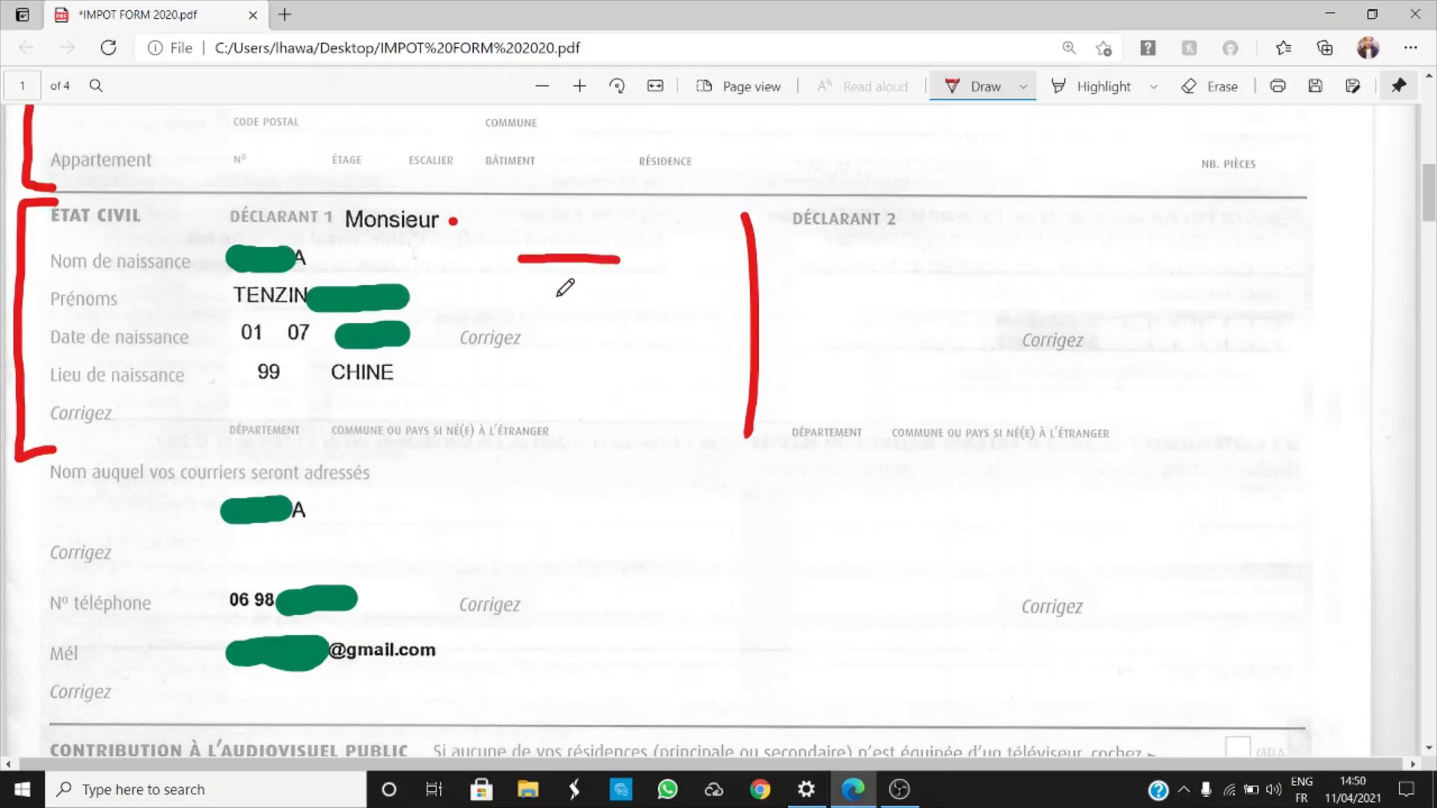
{"action": "left_click_drag", "start_coordinate": [543, 296], "coordinate": [681, 298]}
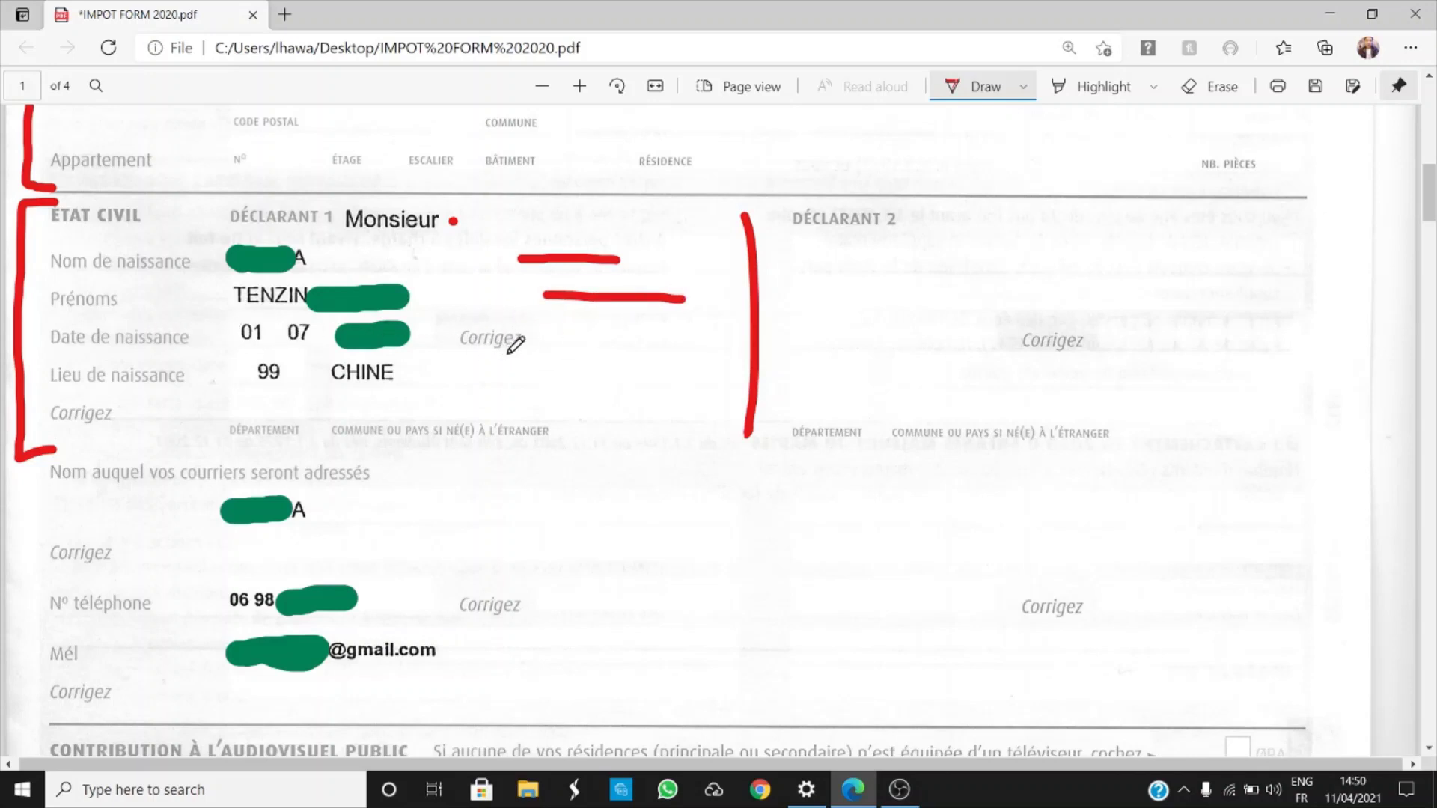
{"action": "left_click", "coordinate": [566, 337]}
{"action": "left_click", "coordinate": [616, 336]}
{"action": "left_click", "coordinate": [655, 341]}
{"action": "left_click", "coordinate": [692, 338]}
{"action": "left_click", "coordinate": [257, 408]}
{"action": "left_click_drag", "start_coordinate": [255, 408], "coordinate": [466, 408]}
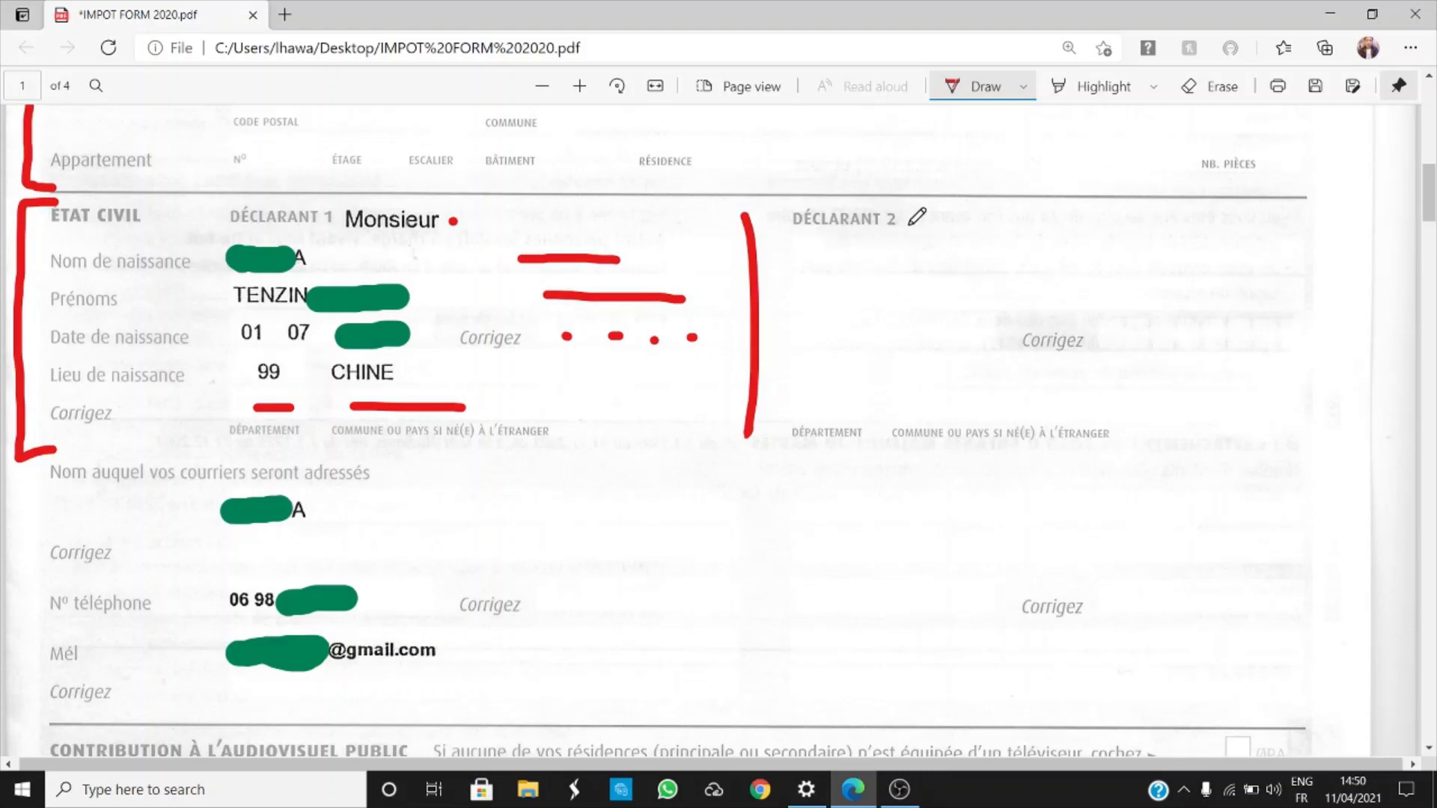
Mark Déclarant 2's title, birth name, first names, date of birth and place of birth fields with red lines.
{"action": "left_click_drag", "start_coordinate": [947, 219], "coordinate": [1048, 215]}
{"action": "left_click_drag", "start_coordinate": [816, 265], "coordinate": [933, 261]}
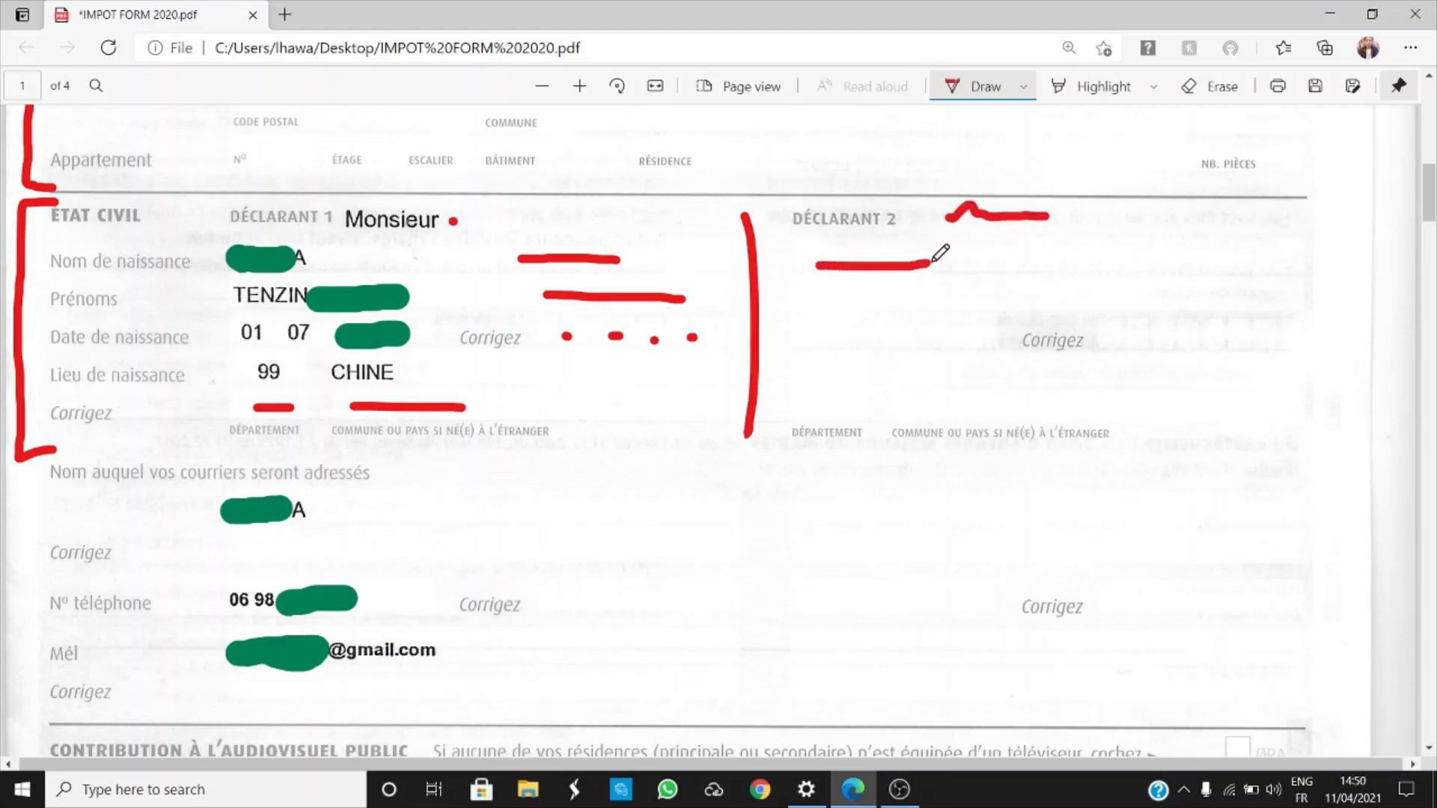
{"action": "left_click_drag", "start_coordinate": [832, 298], "coordinate": [907, 291]}
{"action": "left_click_drag", "start_coordinate": [853, 336], "coordinate": [1010, 334]}
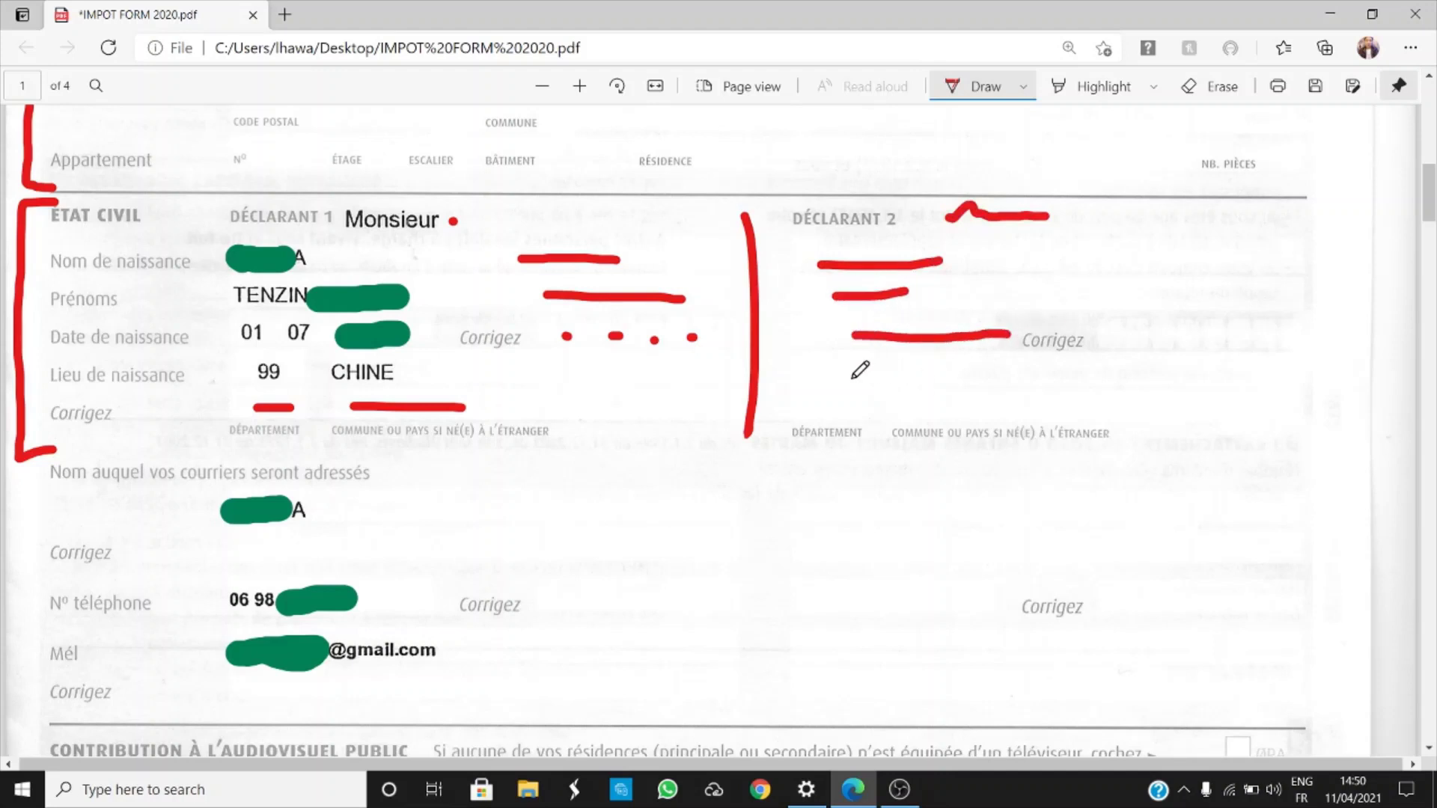
{"action": "left_click_drag", "start_coordinate": [848, 378], "coordinate": [881, 378]}
{"action": "left_click_drag", "start_coordinate": [958, 387], "coordinate": [1089, 379]}
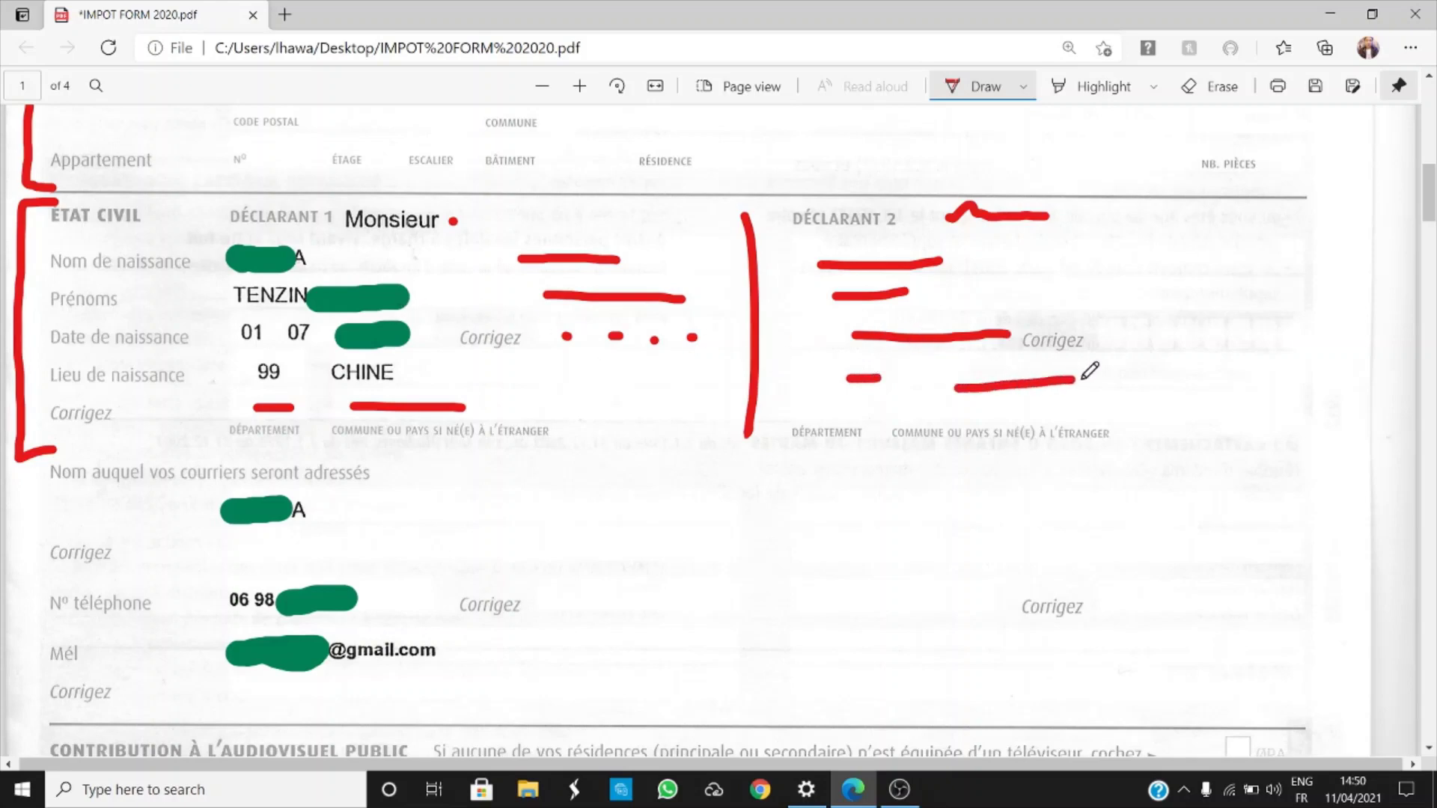
Draw a red bracket beside the mailing name and contact details, circle the mailing name, and mark its Corrigez field with a line.
{"action": "scroll", "coordinate": [1102, 399], "scroll_direction": "down", "scroll_amount": 3}
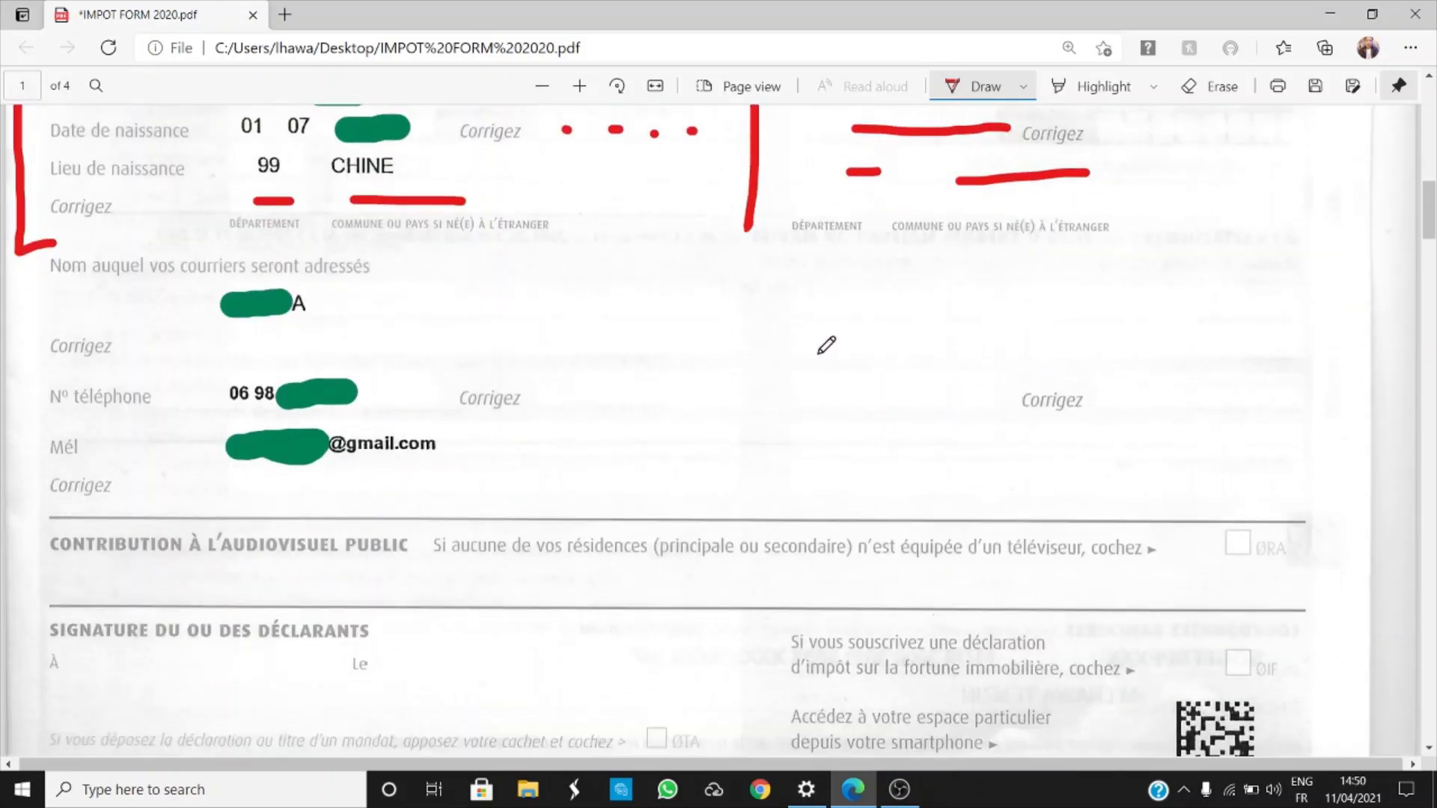
{"action": "scroll", "coordinate": [390, 292], "scroll_direction": "down", "scroll_amount": 2}
{"action": "mouse_move", "coordinate": [61, 154]}
{"action": "left_mouse_down"}
{"action": "mouse_move", "coordinate": [27, 199]}
{"action": "mouse_move", "coordinate": [22, 346]}
{"action": "mouse_move", "coordinate": [71, 402]}
{"action": "left_mouse_up"}
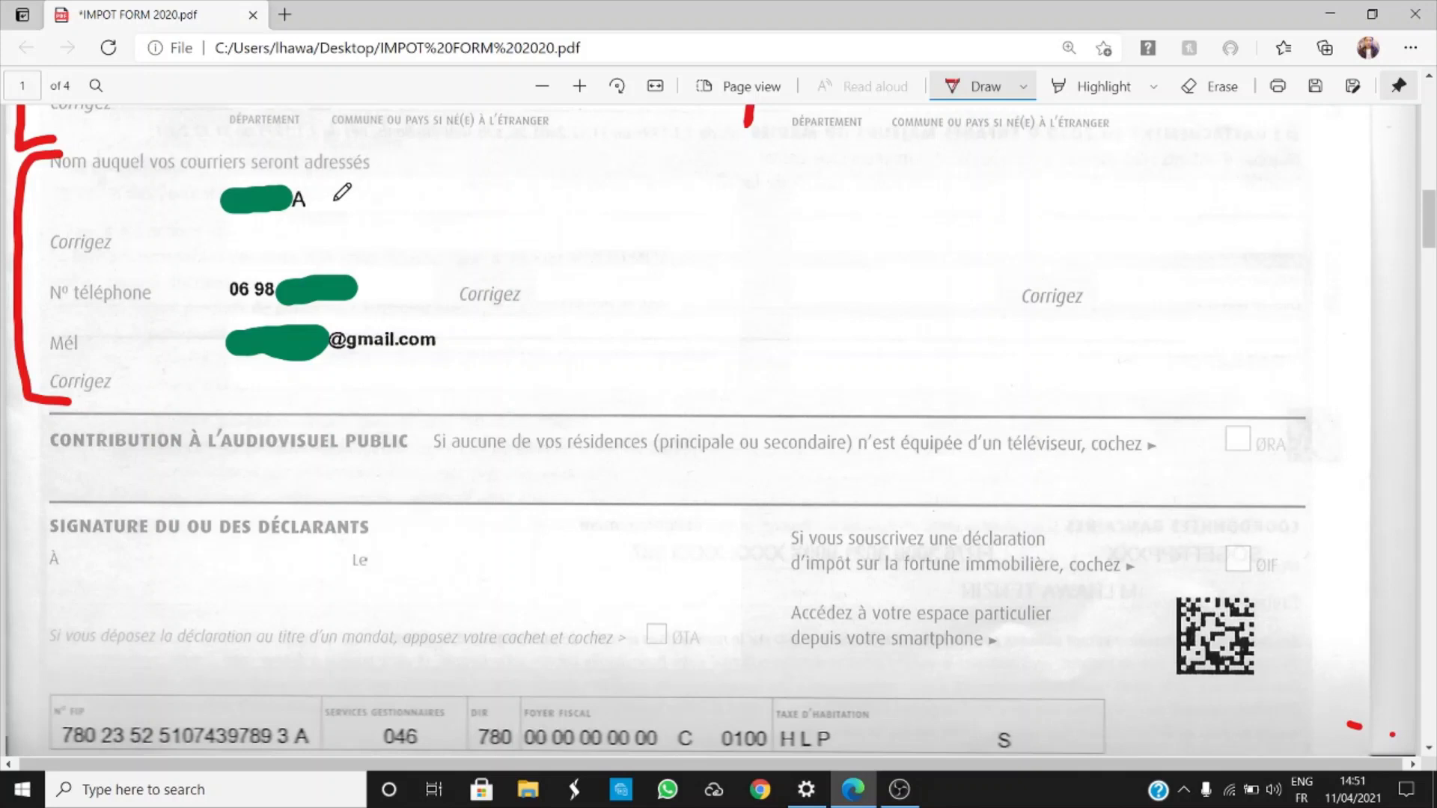
{"action": "mouse_move", "coordinate": [315, 182]}
{"action": "left_mouse_down"}
{"action": "mouse_move", "coordinate": [218, 179]}
{"action": "mouse_move", "coordinate": [273, 236]}
{"action": "mouse_move", "coordinate": [350, 172]}
{"action": "mouse_move", "coordinate": [307, 186]}
{"action": "left_mouse_up"}
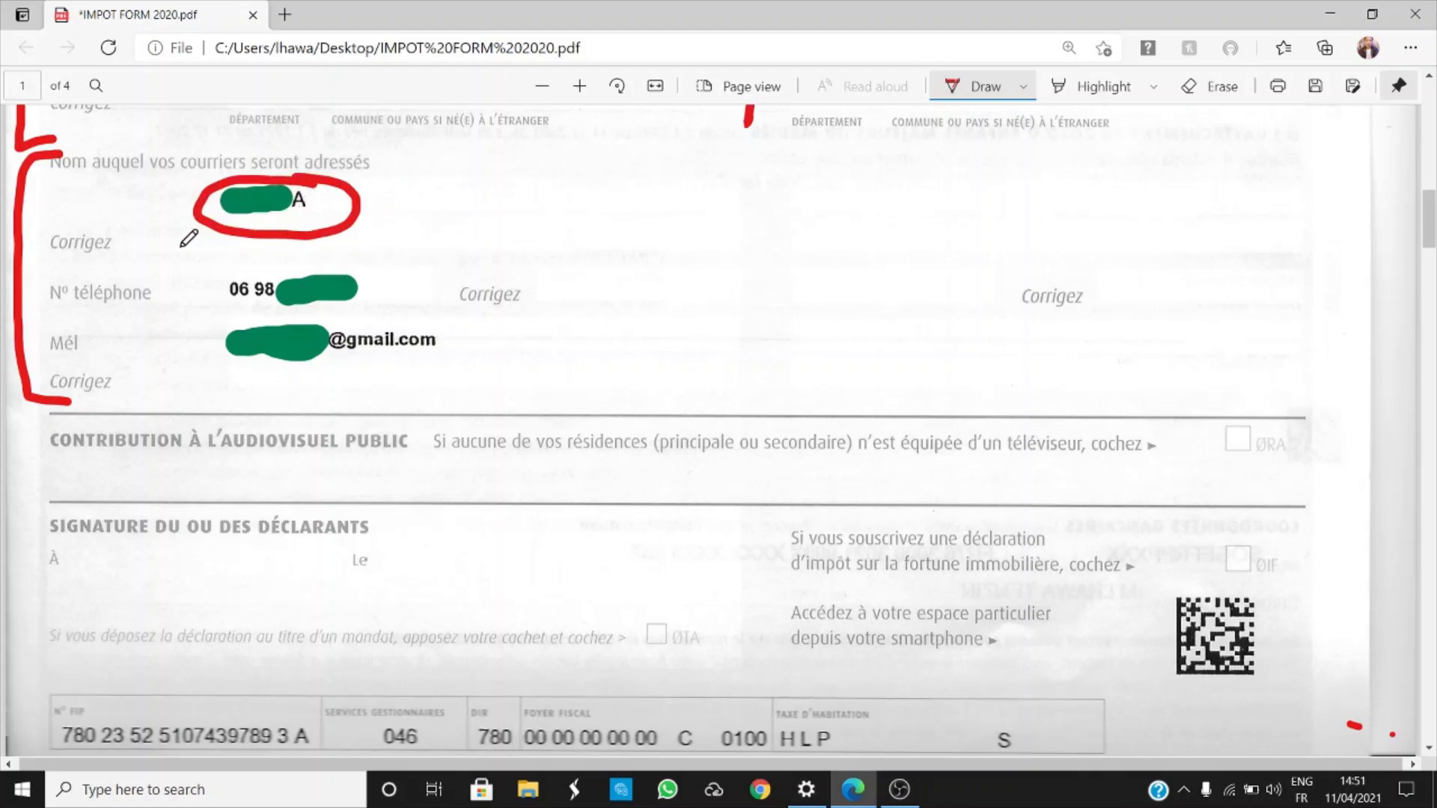
{"action": "left_click_drag", "start_coordinate": [162, 252], "coordinate": [234, 251]}
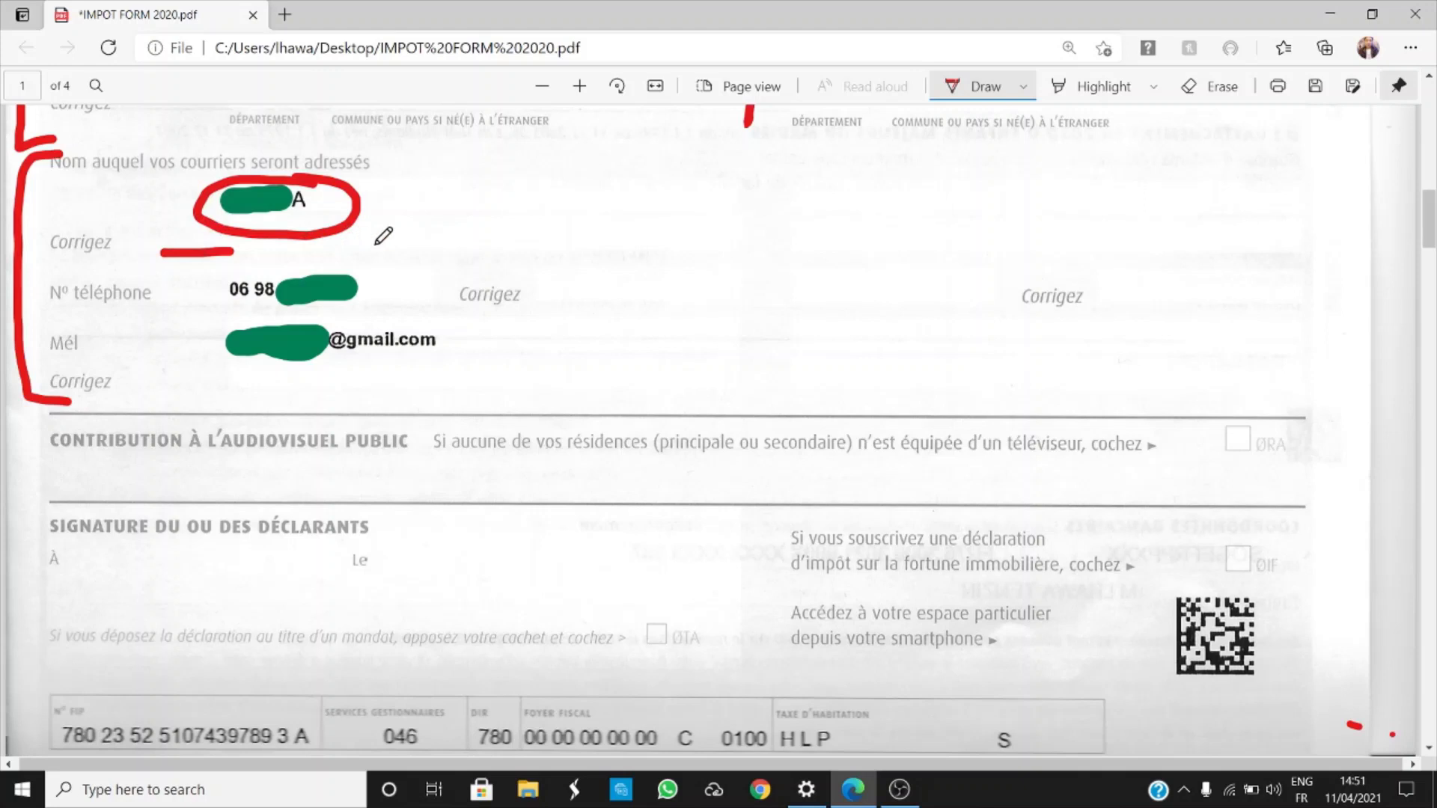
Mark Déclarant 1's telephone and Mél correction fields with red lines, and draw a line and a large circle around Déclarant 2's contact area.
{"action": "scroll", "coordinate": [300, 225], "scroll_direction": "down", "scroll_amount": 1}
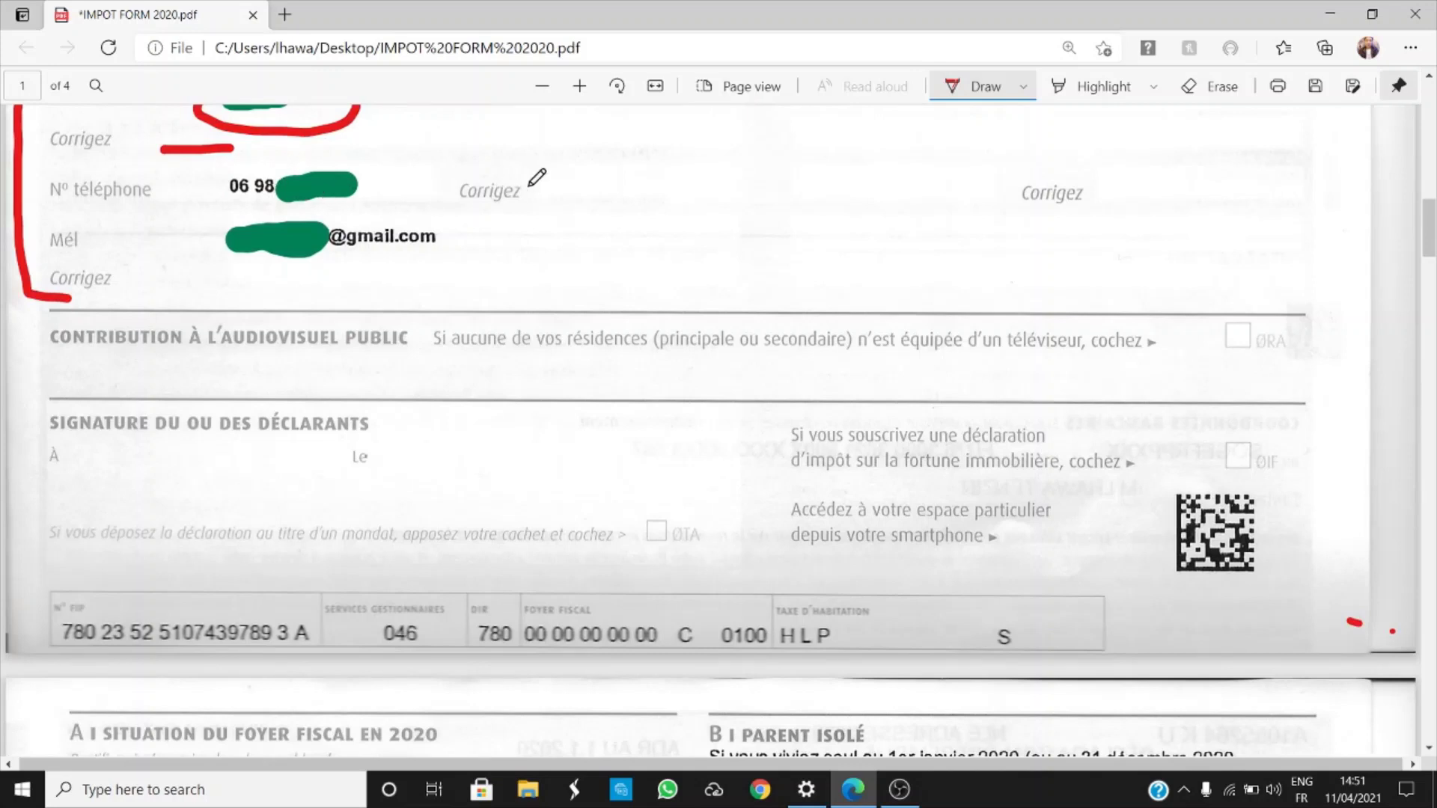
{"action": "left_click_drag", "start_coordinate": [547, 190], "coordinate": [631, 193]}
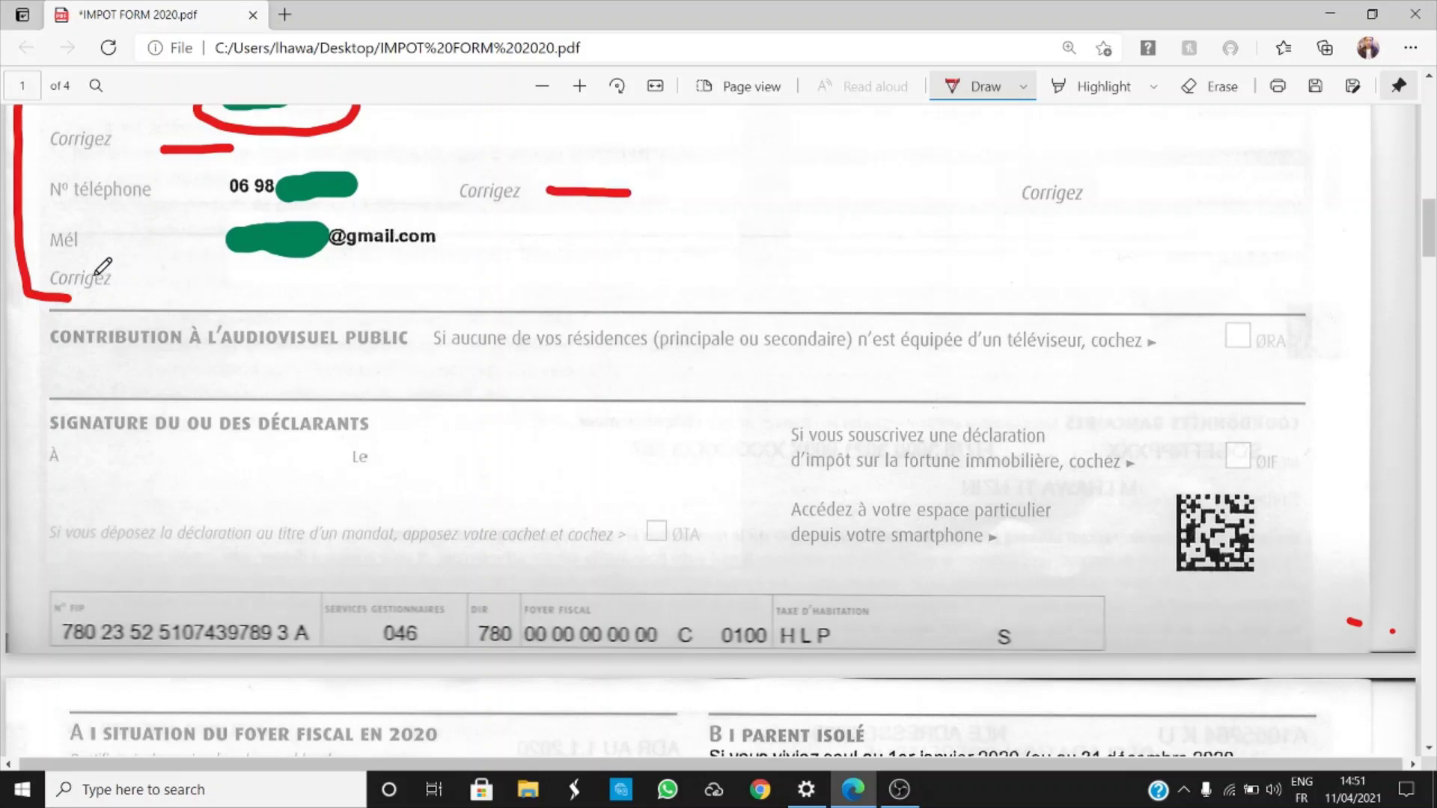
{"action": "left_click_drag", "start_coordinate": [219, 275], "coordinate": [399, 281]}
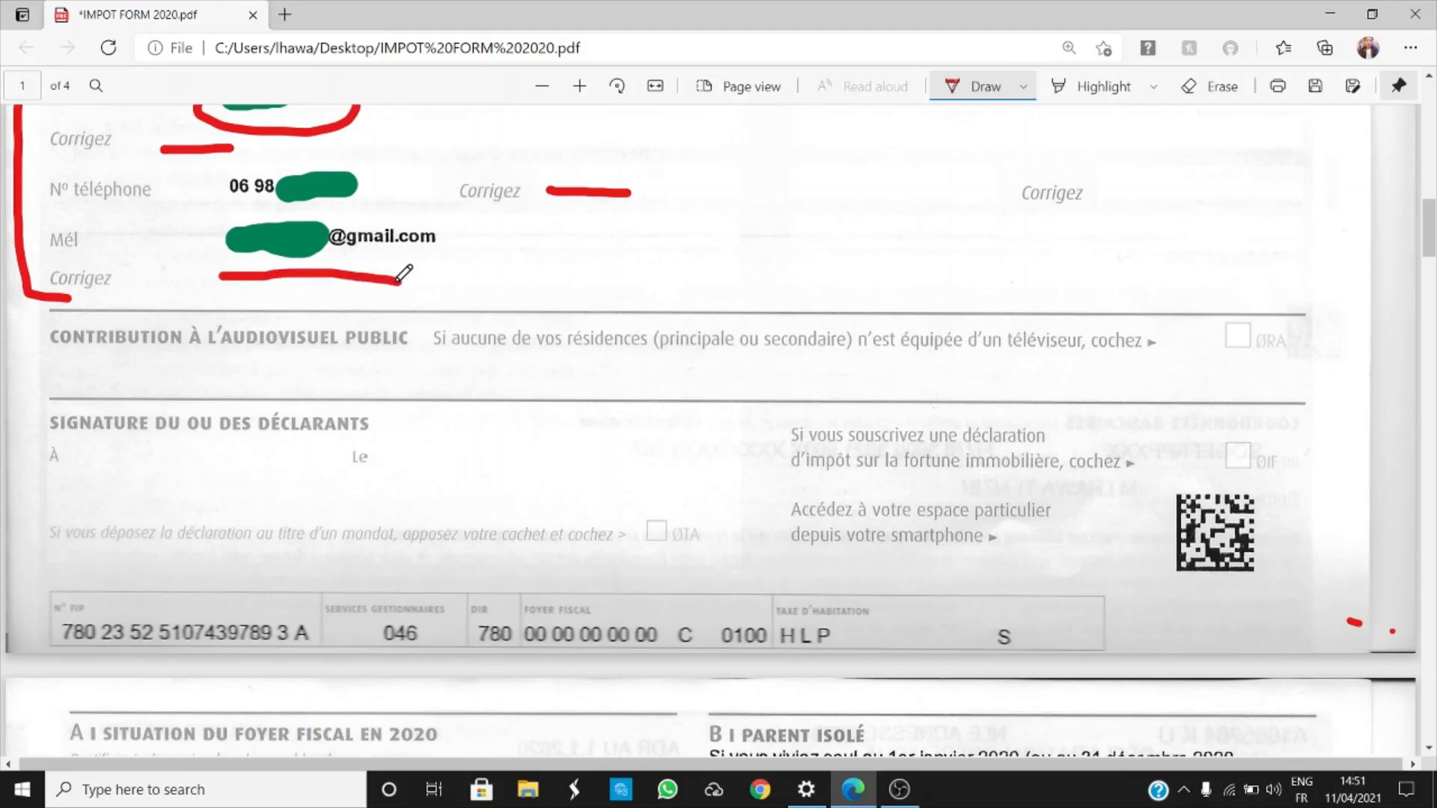
{"action": "scroll", "coordinate": [818, 336], "scroll_direction": "up", "scroll_amount": 3}
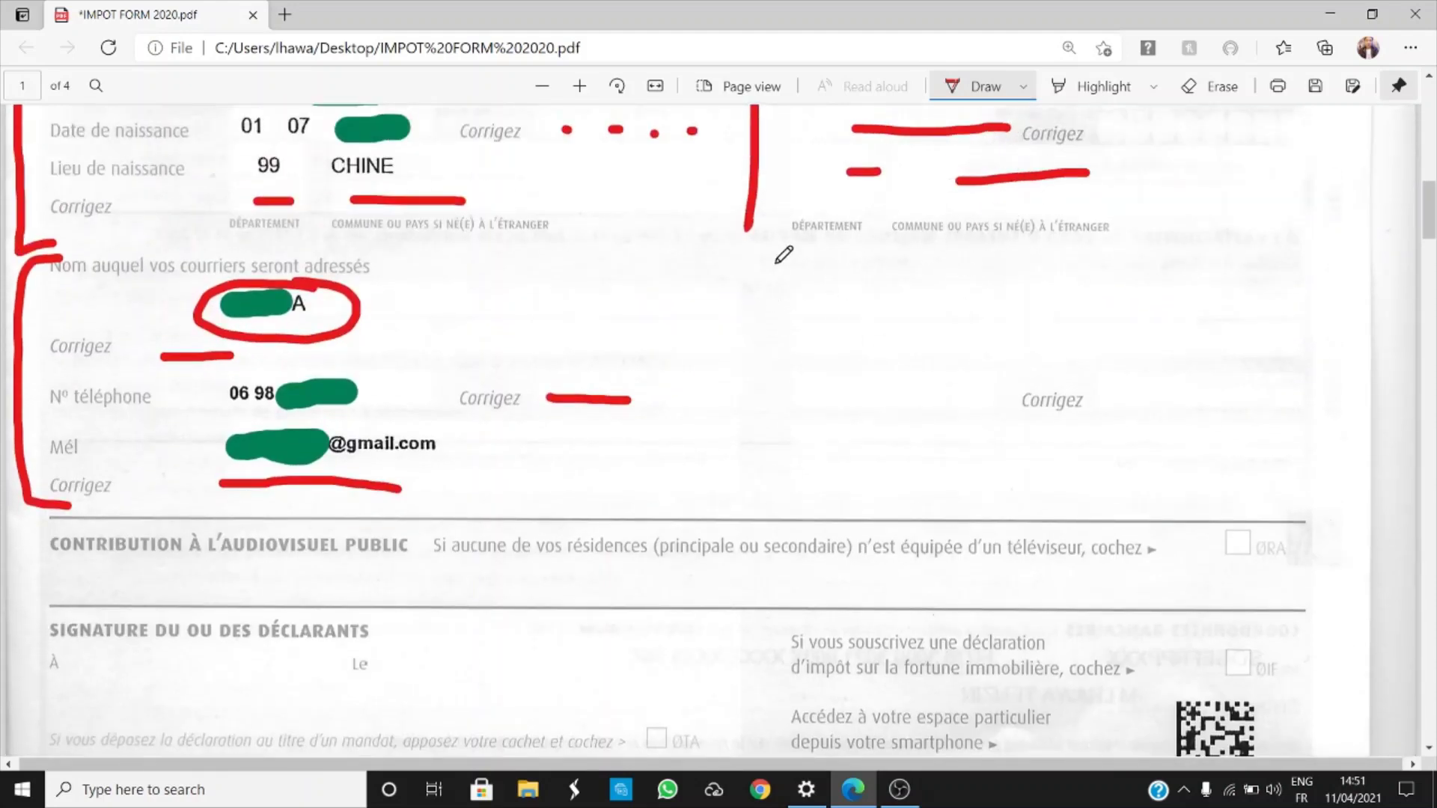
{"action": "mouse_move", "coordinate": [778, 262]}
{"action": "left_mouse_down"}
{"action": "mouse_move", "coordinate": [777, 411]}
{"action": "mouse_move", "coordinate": [814, 431]}
{"action": "mouse_move", "coordinate": [1186, 446]}
{"action": "mouse_move", "coordinate": [877, 314]}
{"action": "mouse_move", "coordinate": [810, 423]}
{"action": "left_mouse_up"}
Draw a red bracket from Contribution à l'audiovisuel public down to the end of the first page.
{"action": "scroll", "coordinate": [611, 443], "scroll_direction": "down", "scroll_amount": 3}
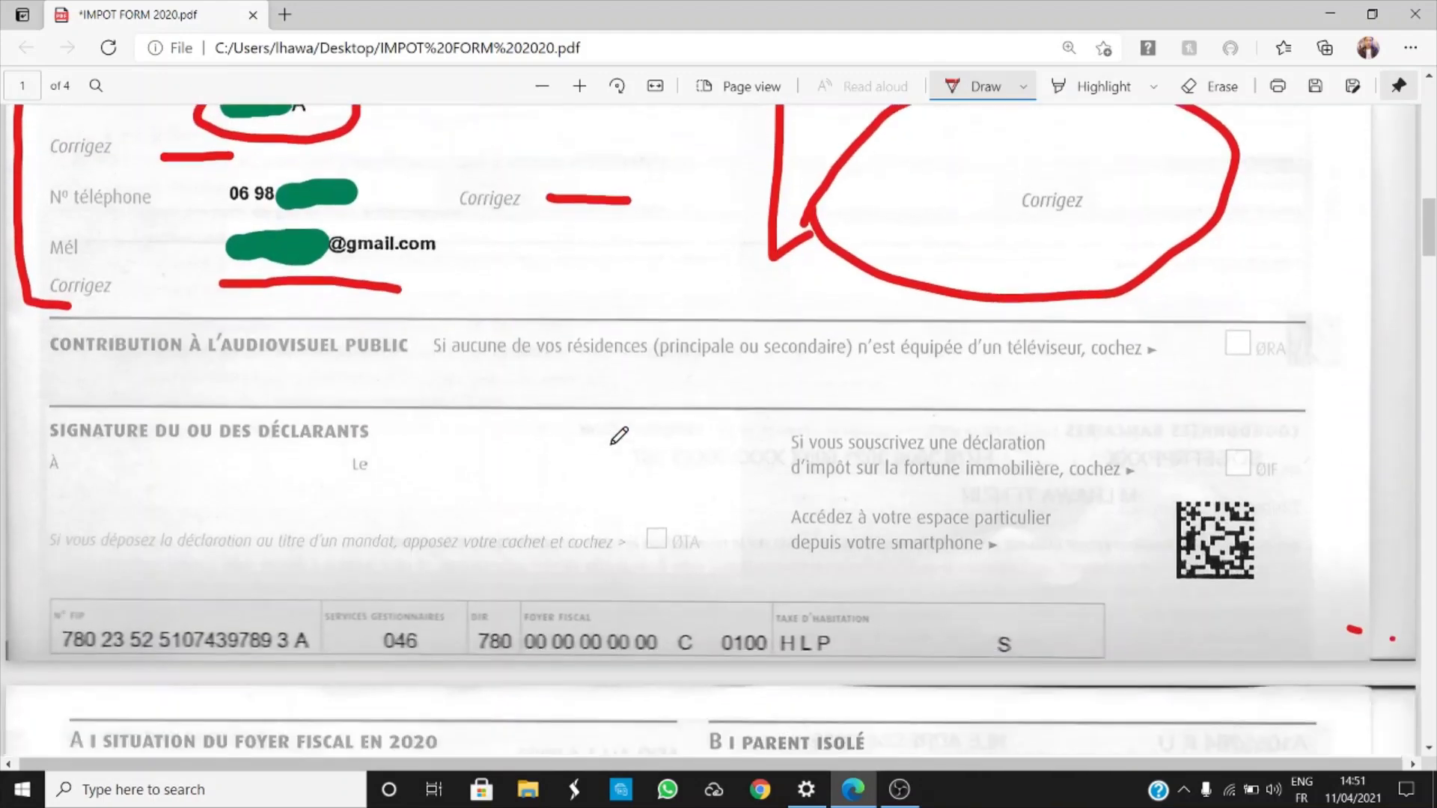
{"action": "scroll", "coordinate": [618, 437], "scroll_direction": "down", "scroll_amount": 2}
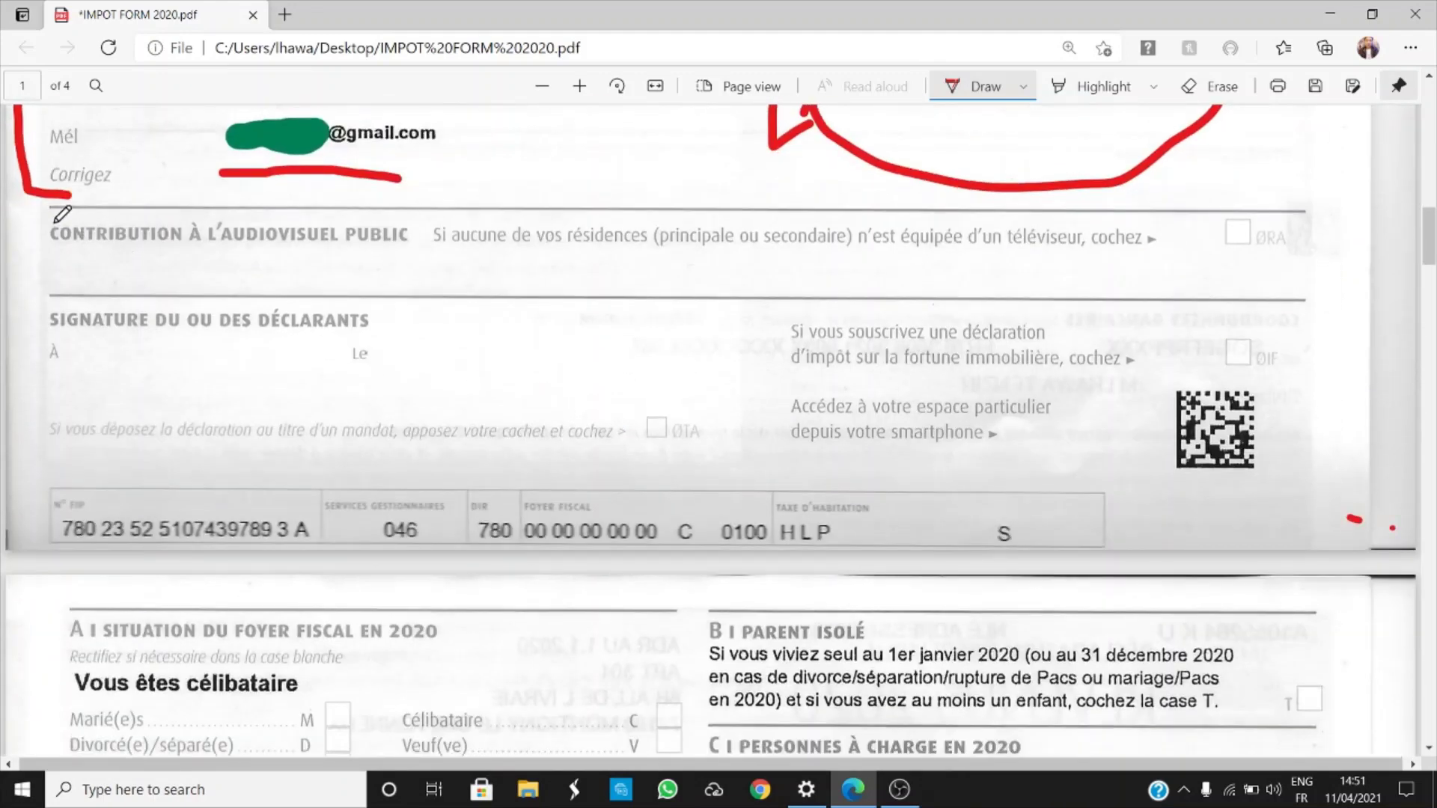
{"action": "mouse_move", "coordinate": [56, 218]}
{"action": "left_mouse_down"}
{"action": "mouse_move", "coordinate": [15, 307]}
{"action": "mouse_move", "coordinate": [17, 460]}
{"action": "mouse_move", "coordinate": [26, 528]}
{"action": "mouse_move", "coordinate": [71, 550]}
{"action": "left_mouse_up"}
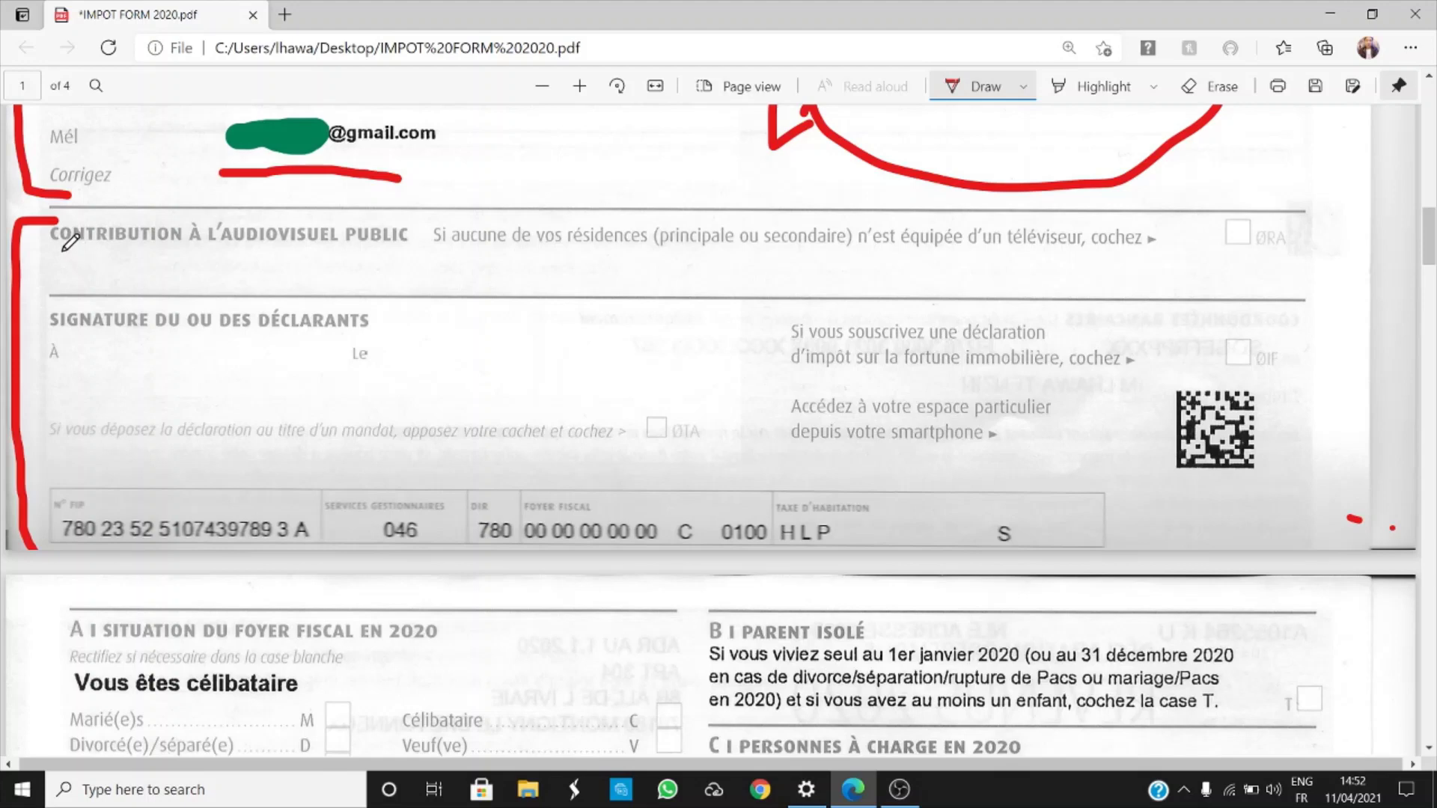
Underline in red the key words of the sentence about residences without a television, and tick the ØRA box.
{"action": "scroll", "coordinate": [71, 241], "scroll_direction": "up", "scroll_amount": 1}
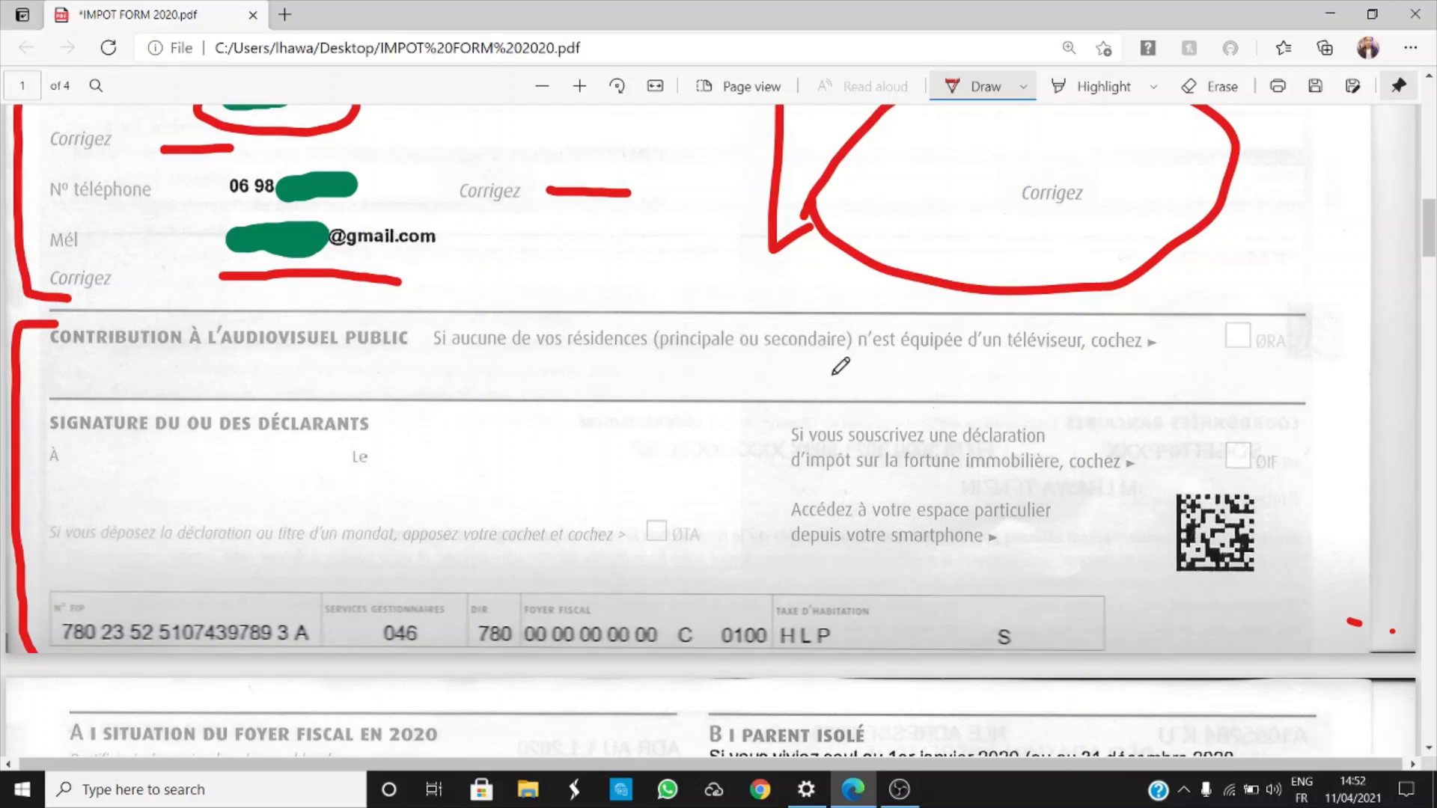
{"action": "left_click_drag", "start_coordinate": [429, 357], "coordinate": [642, 355]}
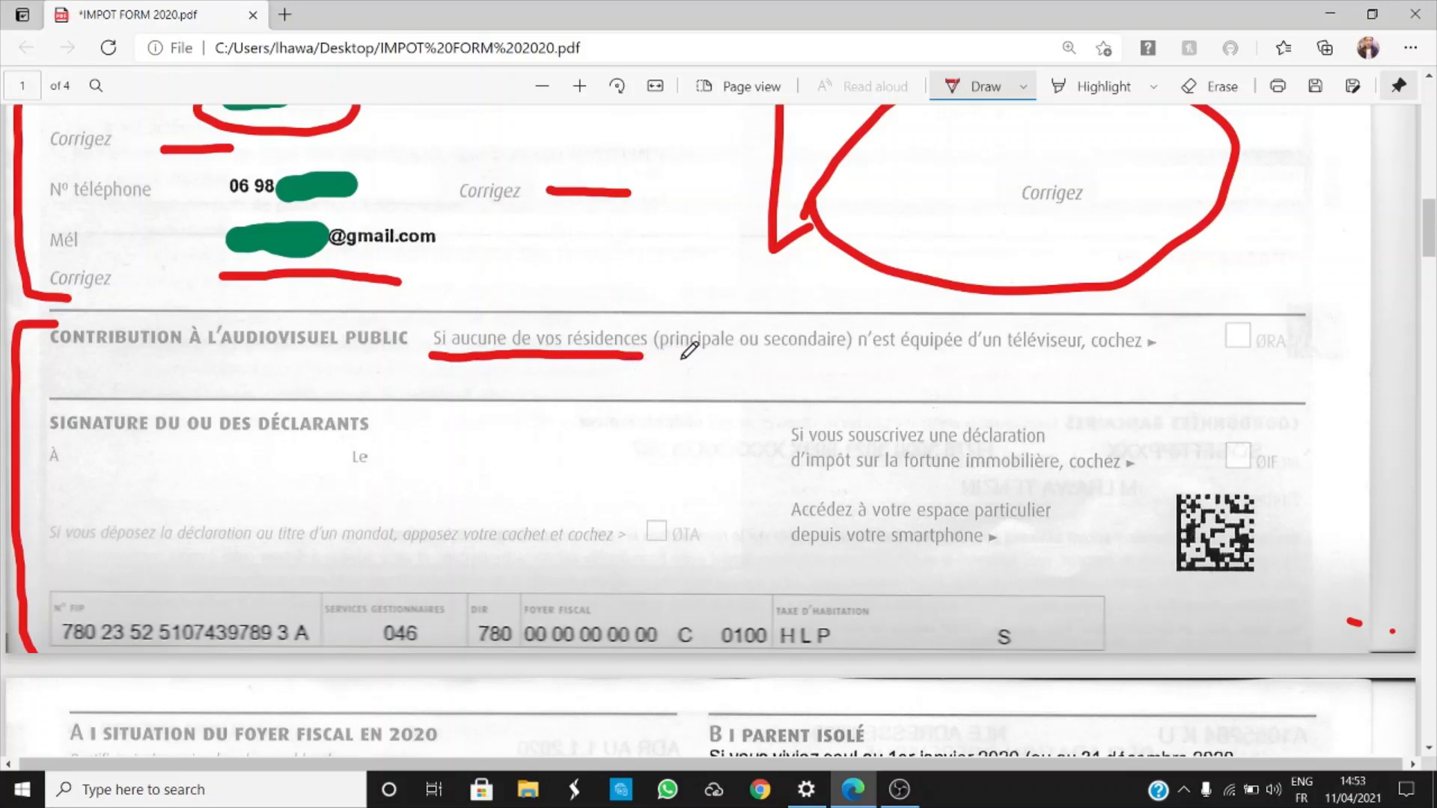
{"action": "left_click_drag", "start_coordinate": [684, 358], "coordinate": [830, 356]}
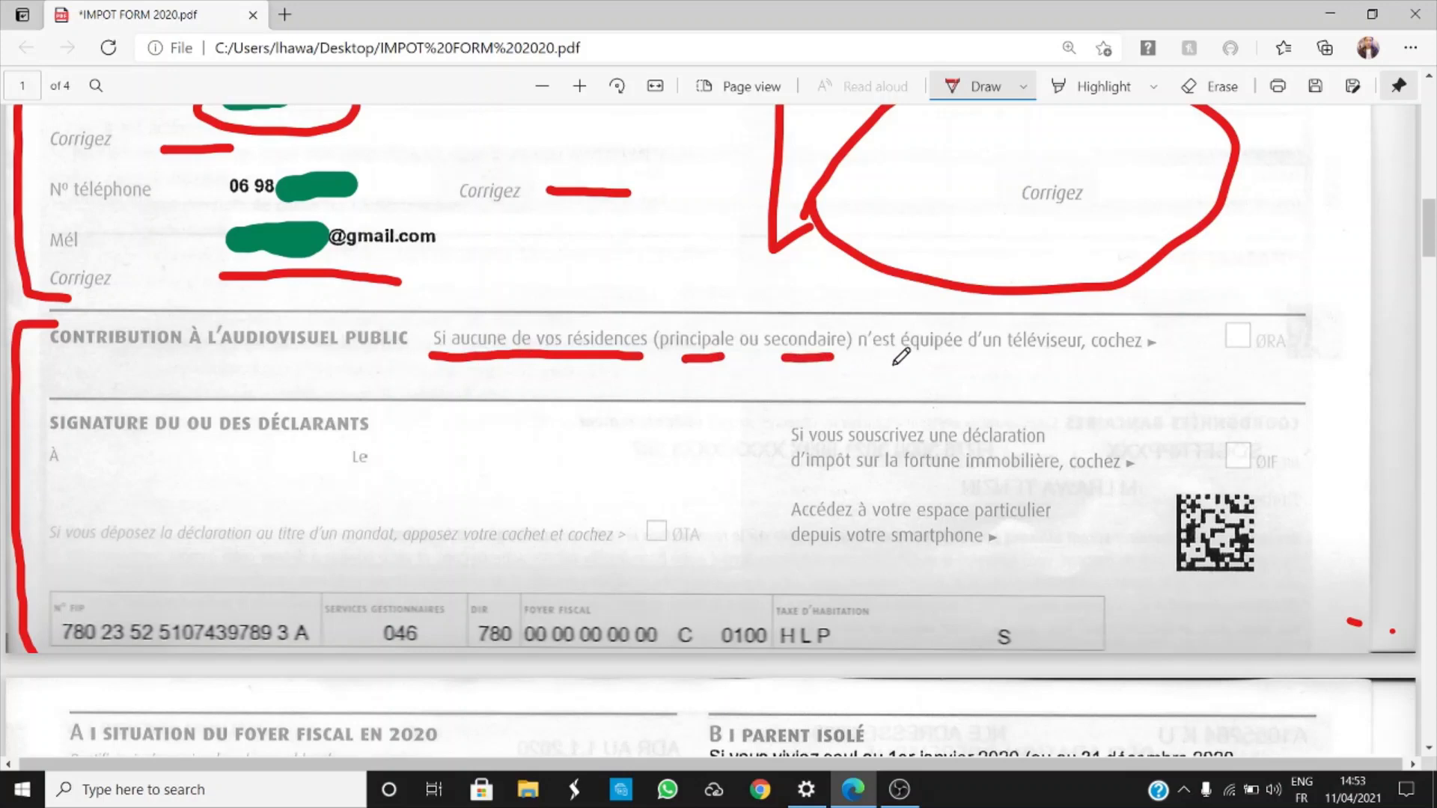
{"action": "left_click_drag", "start_coordinate": [862, 363], "coordinate": [1083, 362]}
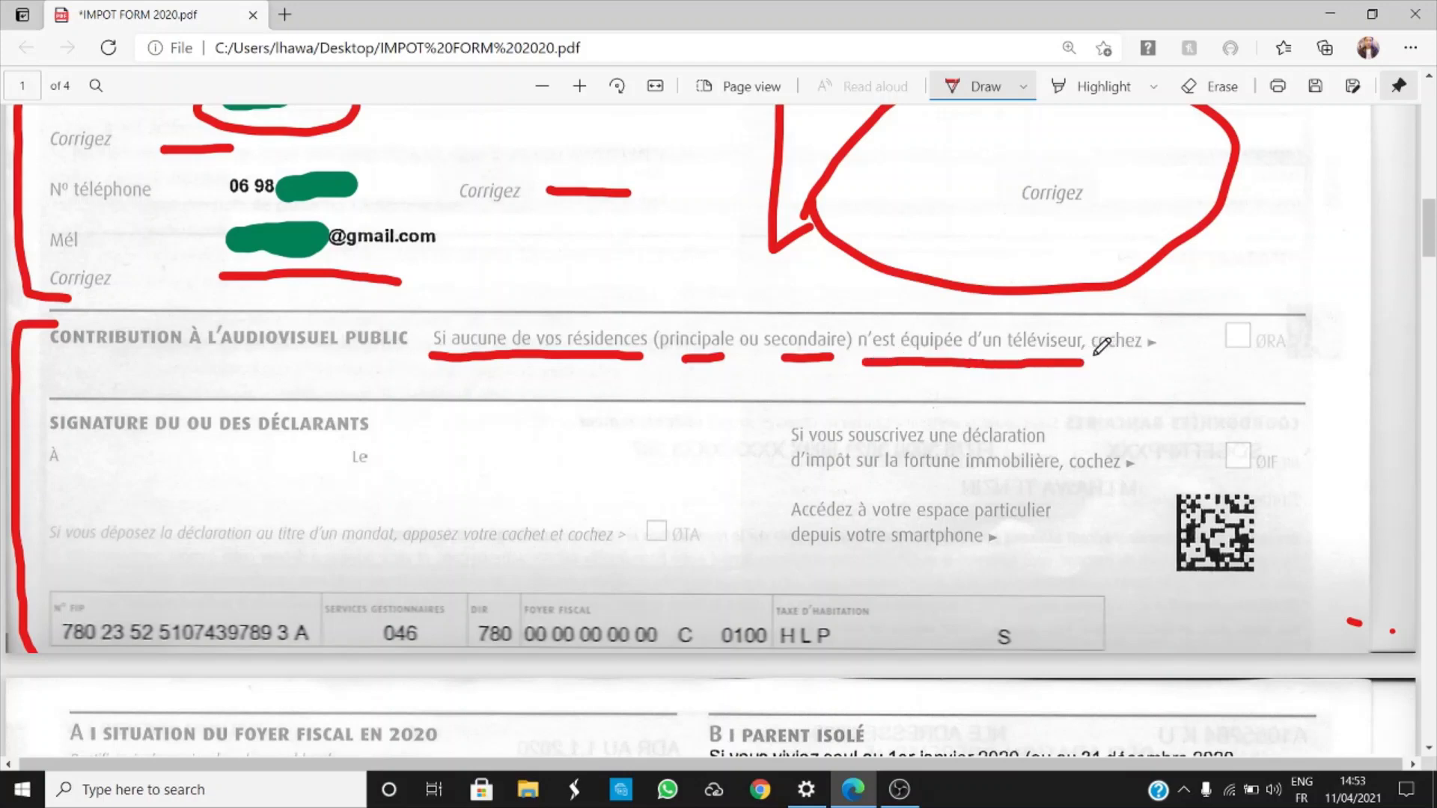
{"action": "left_click_drag", "start_coordinate": [1094, 356], "coordinate": [1132, 355]}
{"action": "left_click_drag", "start_coordinate": [1227, 339], "coordinate": [1273, 322]}
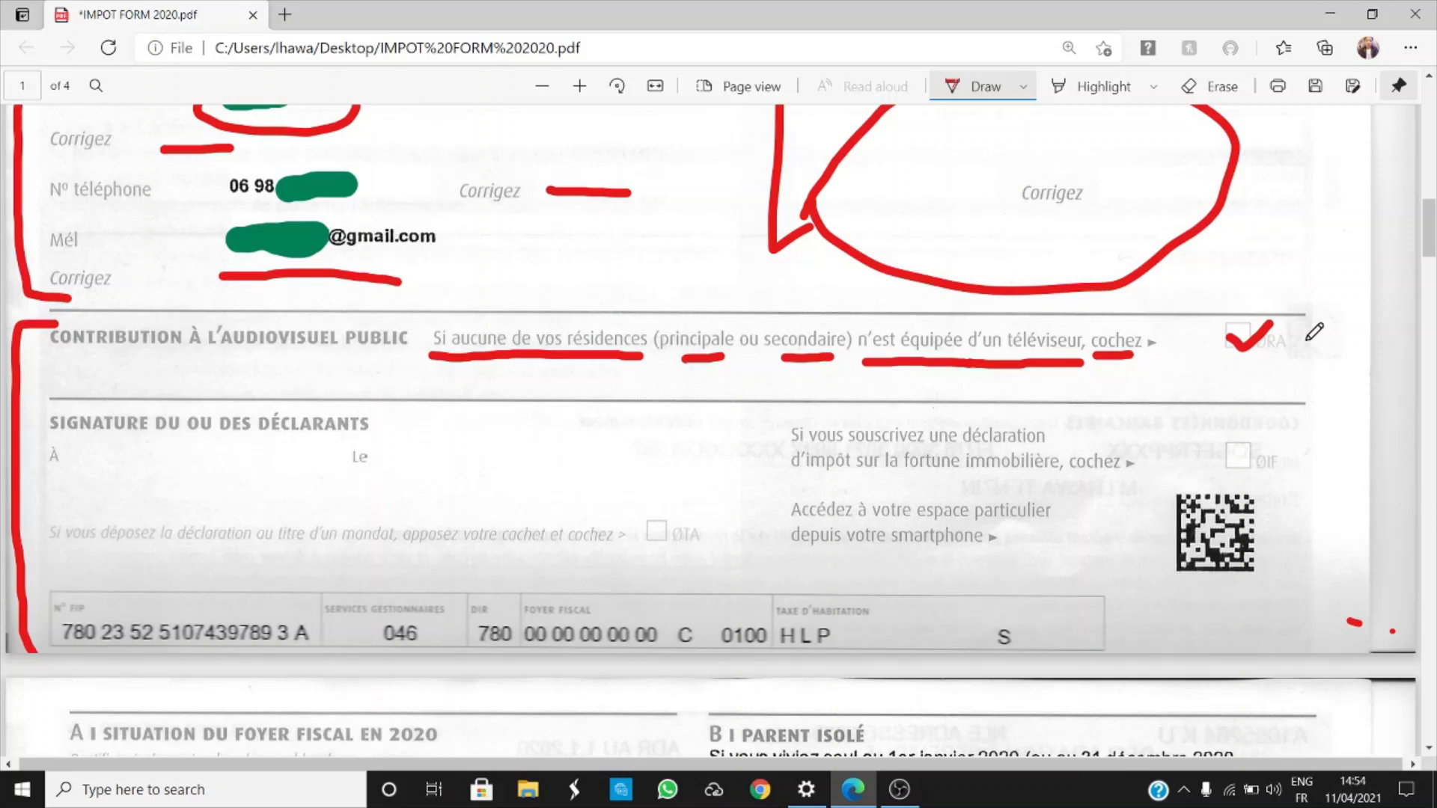
Mark the À and Le fields of the signature section with red lines and scribble a sample signature below them.
{"action": "scroll", "coordinate": [1315, 331], "scroll_direction": "down", "scroll_amount": 3}
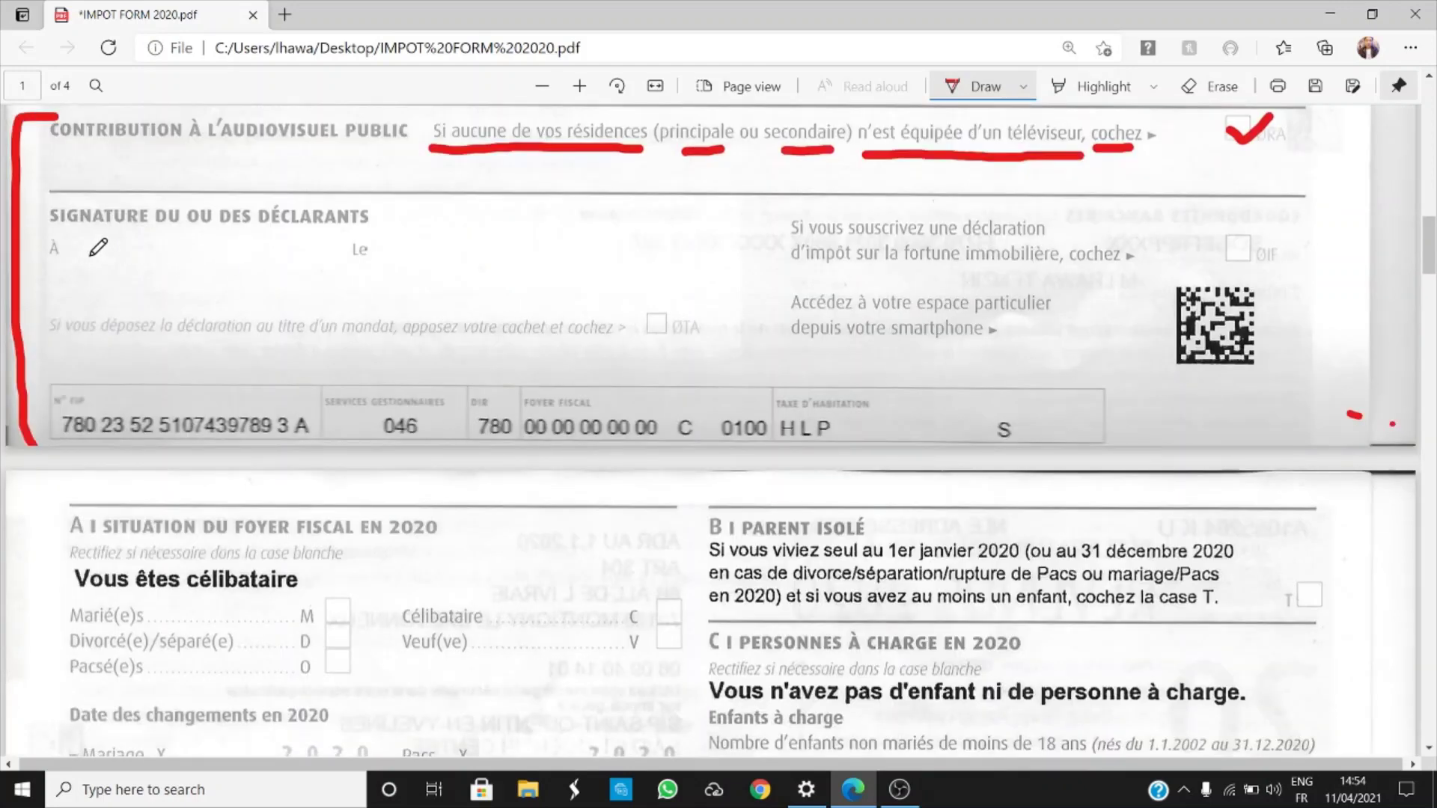
{"action": "left_click_drag", "start_coordinate": [90, 246], "coordinate": [283, 256]}
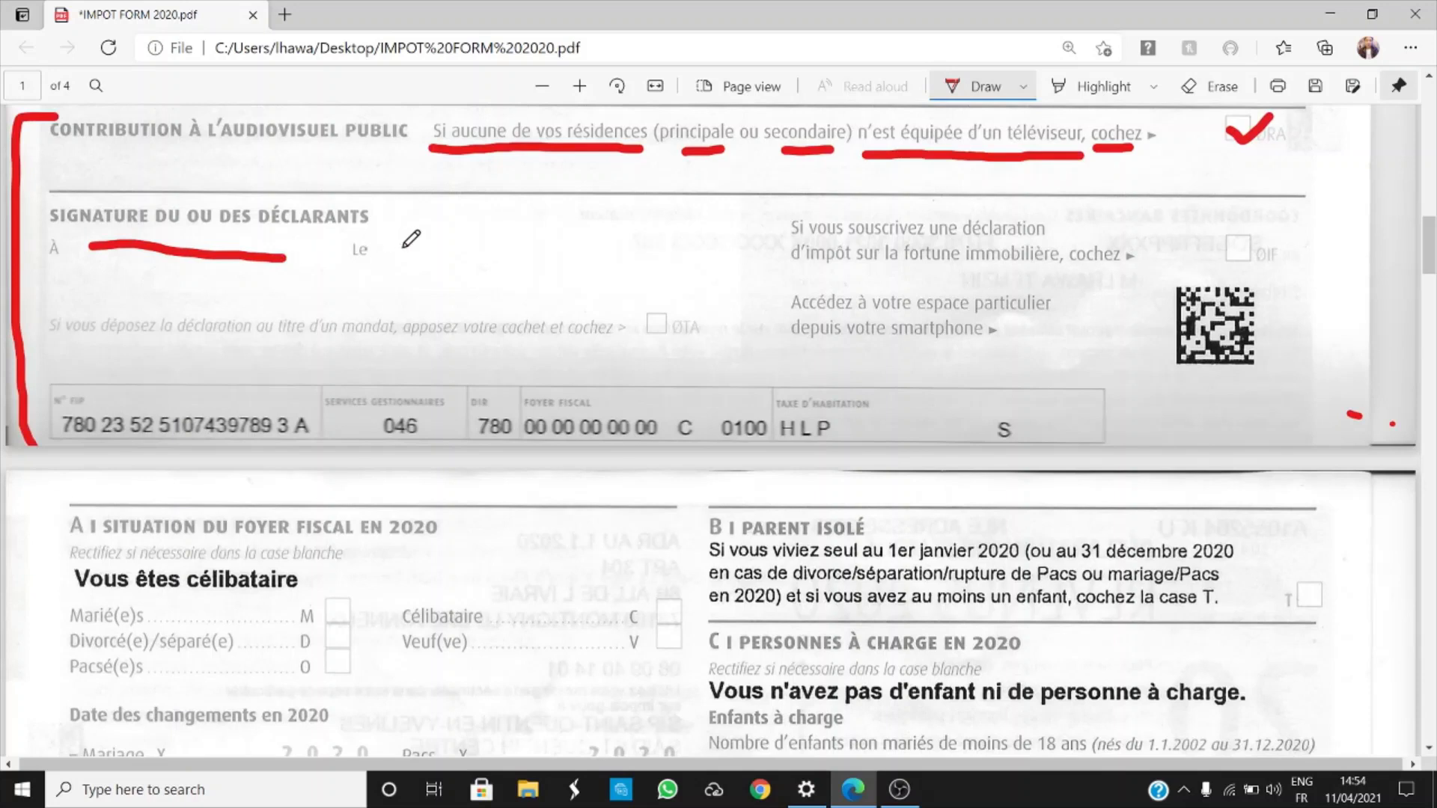
{"action": "left_click_drag", "start_coordinate": [403, 247], "coordinate": [567, 253]}
{"action": "mouse_move", "coordinate": [275, 296]}
{"action": "left_mouse_down"}
{"action": "mouse_move", "coordinate": [316, 300]}
{"action": "mouse_move", "coordinate": [367, 271]}
{"action": "mouse_move", "coordinate": [330, 310]}
{"action": "mouse_move", "coordinate": [430, 301]}
{"action": "left_mouse_up"}
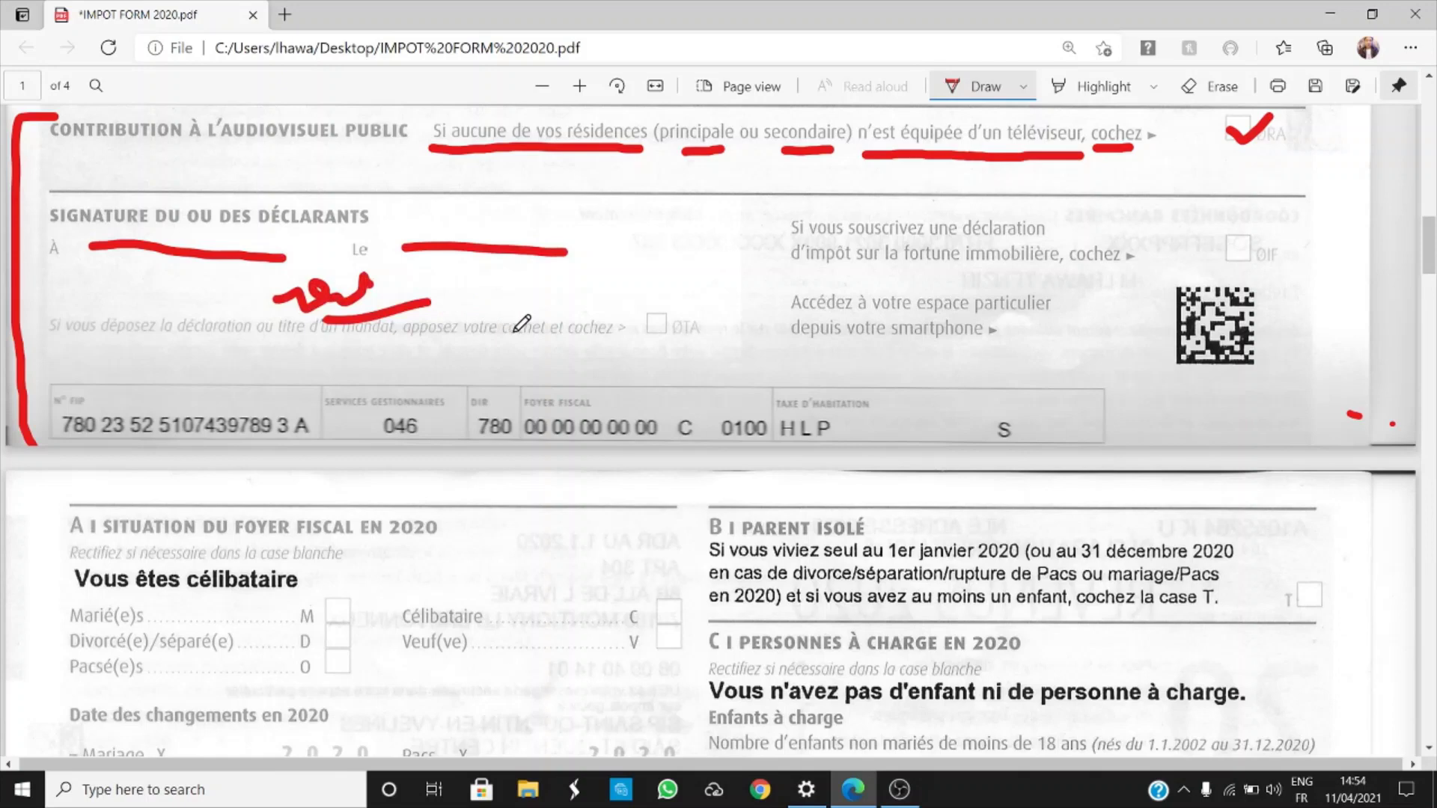
Circle the heading "A Situation du foyer fiscal en 2020" on page 2 and underline "Vous êtes célibataire" in red.
{"action": "scroll", "coordinate": [522, 324], "scroll_direction": "down", "scroll_amount": 5}
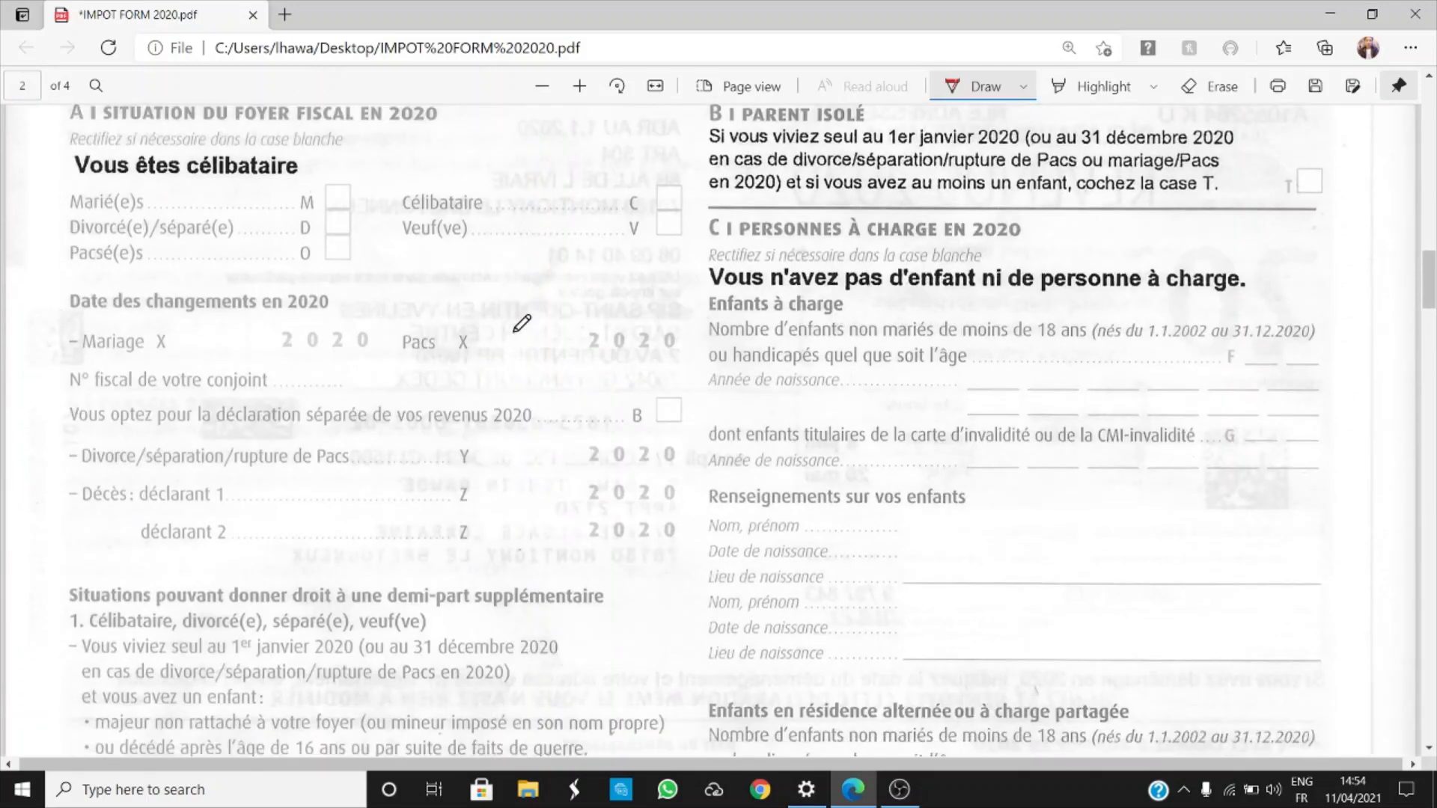
{"action": "scroll", "coordinate": [522, 324], "scroll_direction": "up", "scroll_amount": 1}
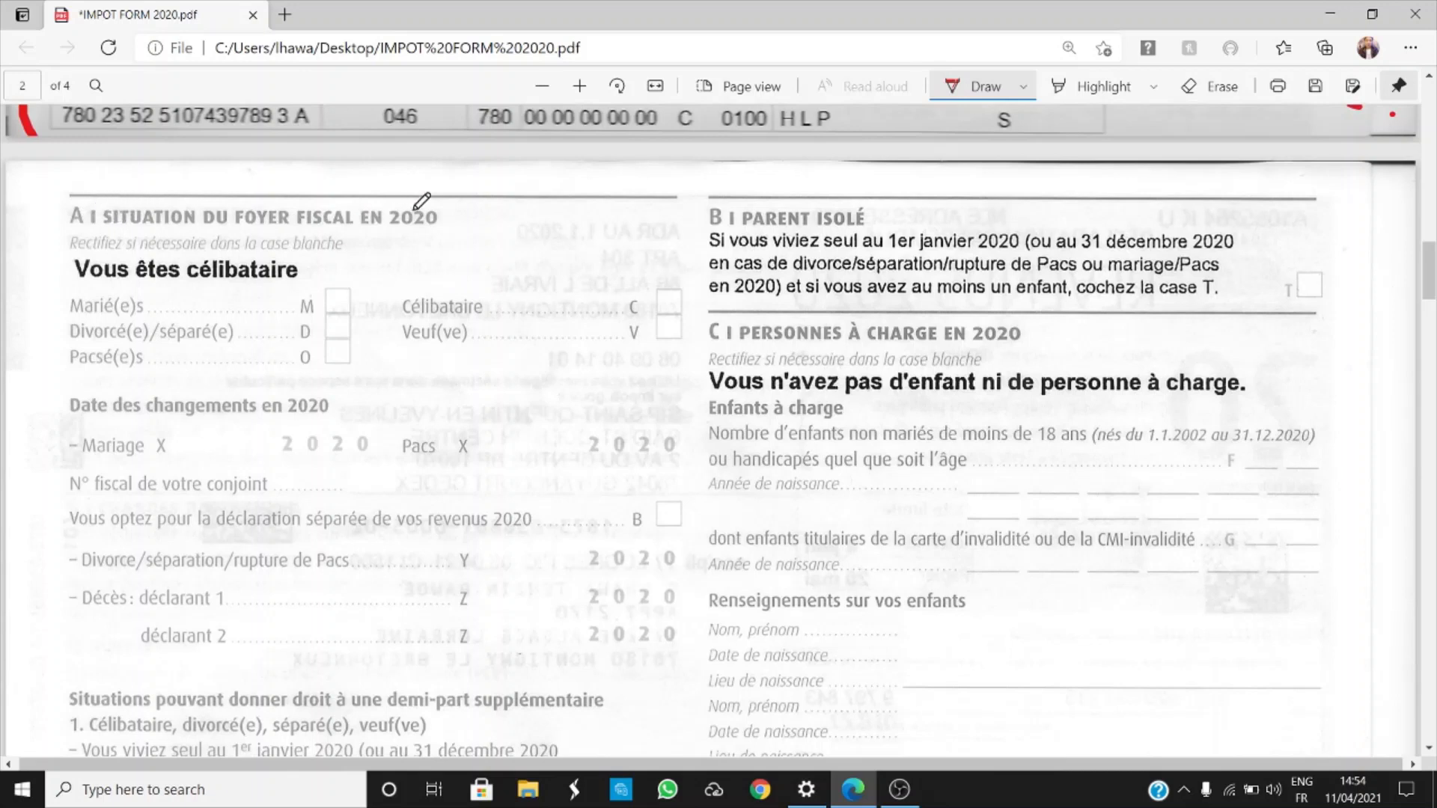
{"action": "mouse_move", "coordinate": [460, 204]}
{"action": "left_mouse_down"}
{"action": "mouse_move", "coordinate": [97, 180]}
{"action": "mouse_move", "coordinate": [136, 226]}
{"action": "mouse_move", "coordinate": [453, 238]}
{"action": "mouse_move", "coordinate": [466, 185]}
{"action": "mouse_move", "coordinate": [449, 201]}
{"action": "left_mouse_up"}
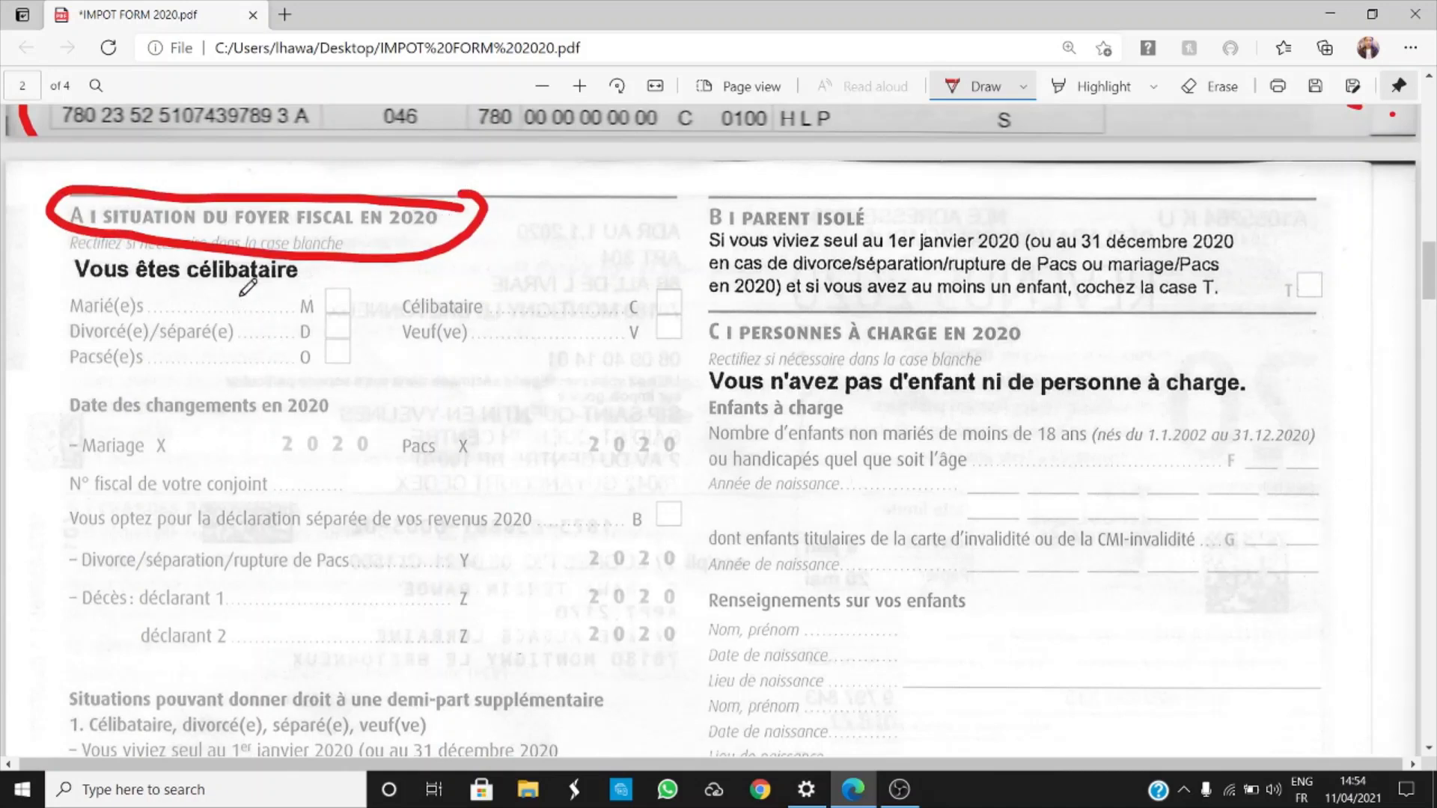
{"action": "left_click_drag", "start_coordinate": [77, 282], "coordinate": [304, 288]}
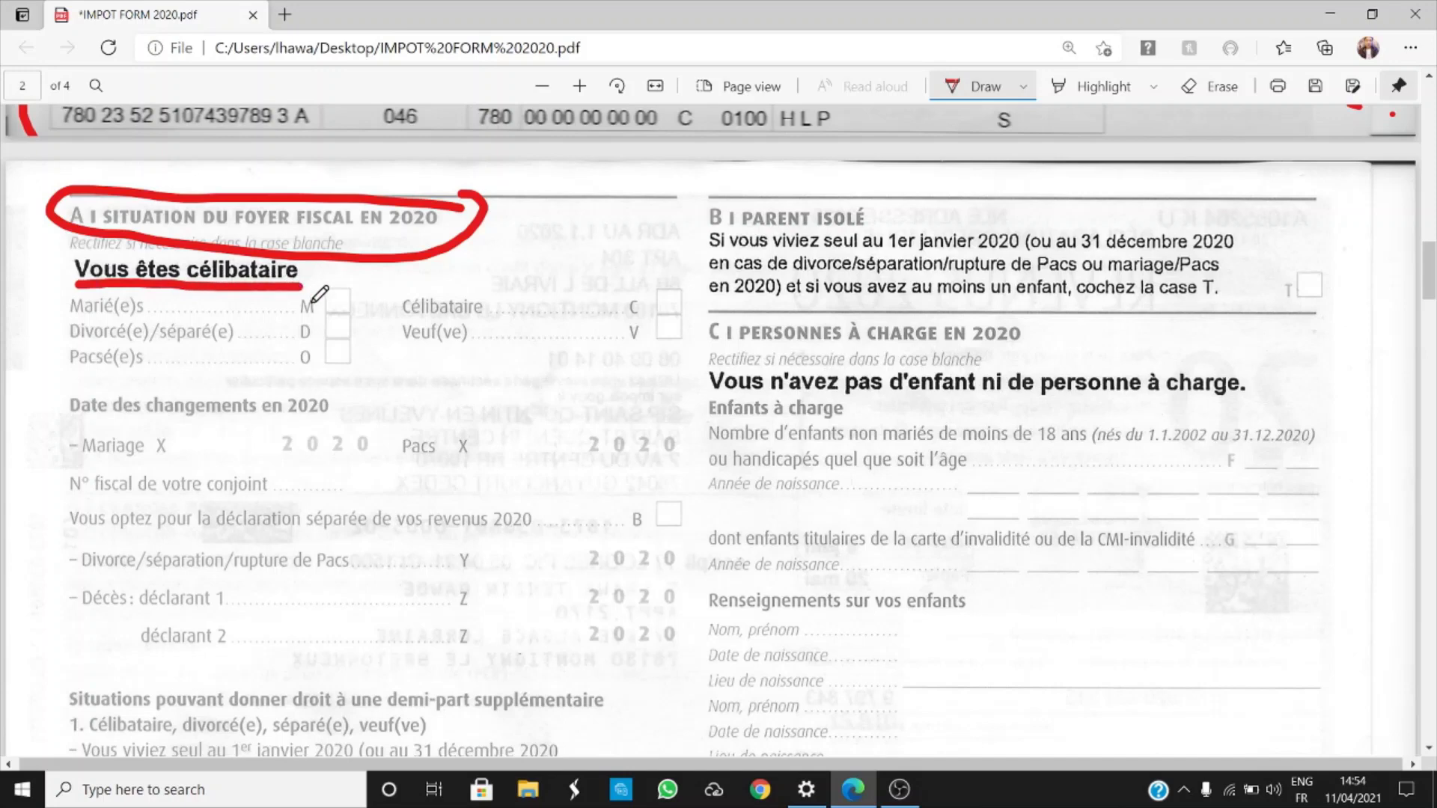
Tick Marié(e)s, put a dot in the Pacsé(e)s box, and mark the Mariage and Pacs 2020 date fields with red lines.
{"action": "scroll", "coordinate": [320, 295], "scroll_direction": "down", "scroll_amount": 2}
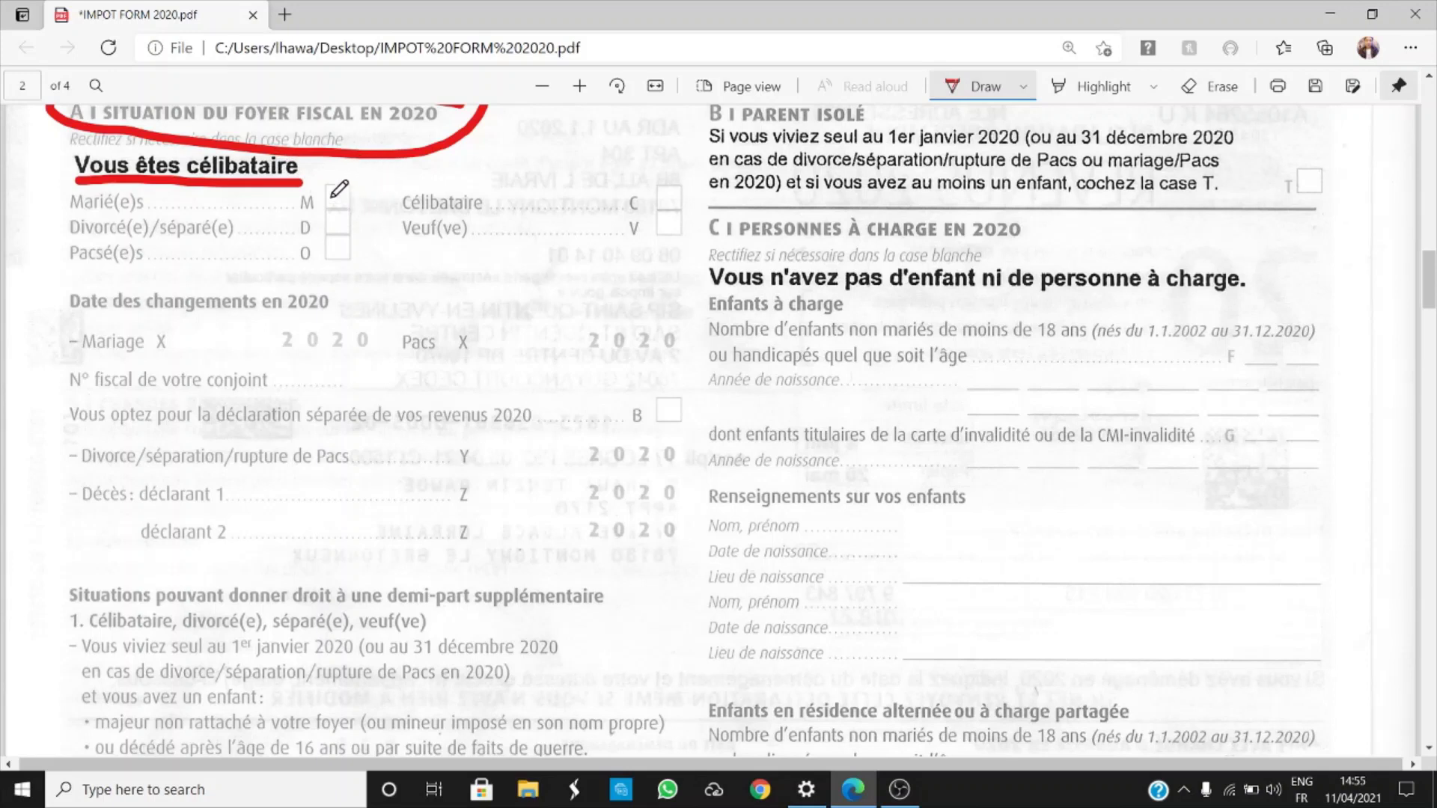
{"action": "left_click_drag", "start_coordinate": [333, 198], "coordinate": [355, 193]}
{"action": "left_click_drag", "start_coordinate": [187, 347], "coordinate": [278, 347]}
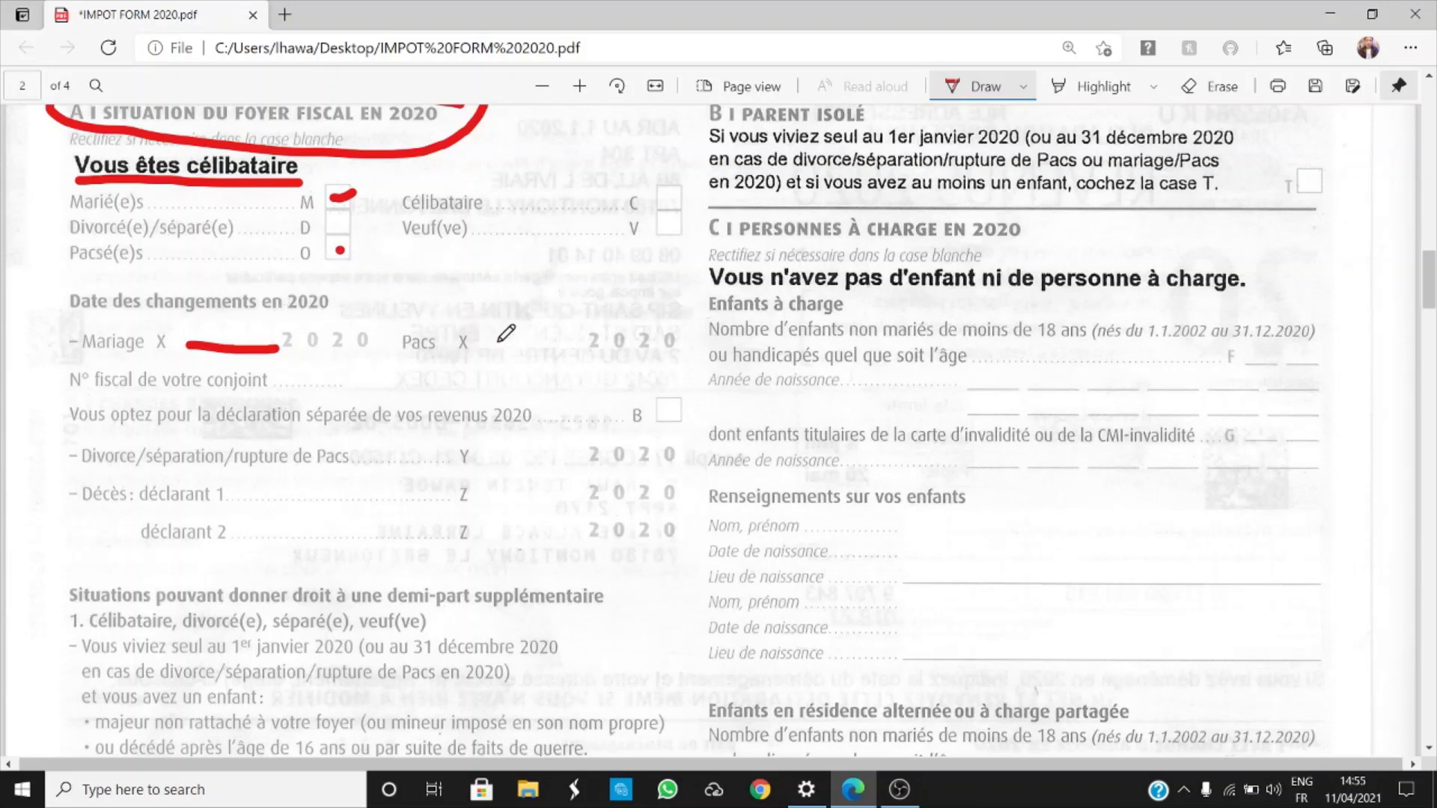
{"action": "left_click_drag", "start_coordinate": [491, 341], "coordinate": [578, 345]}
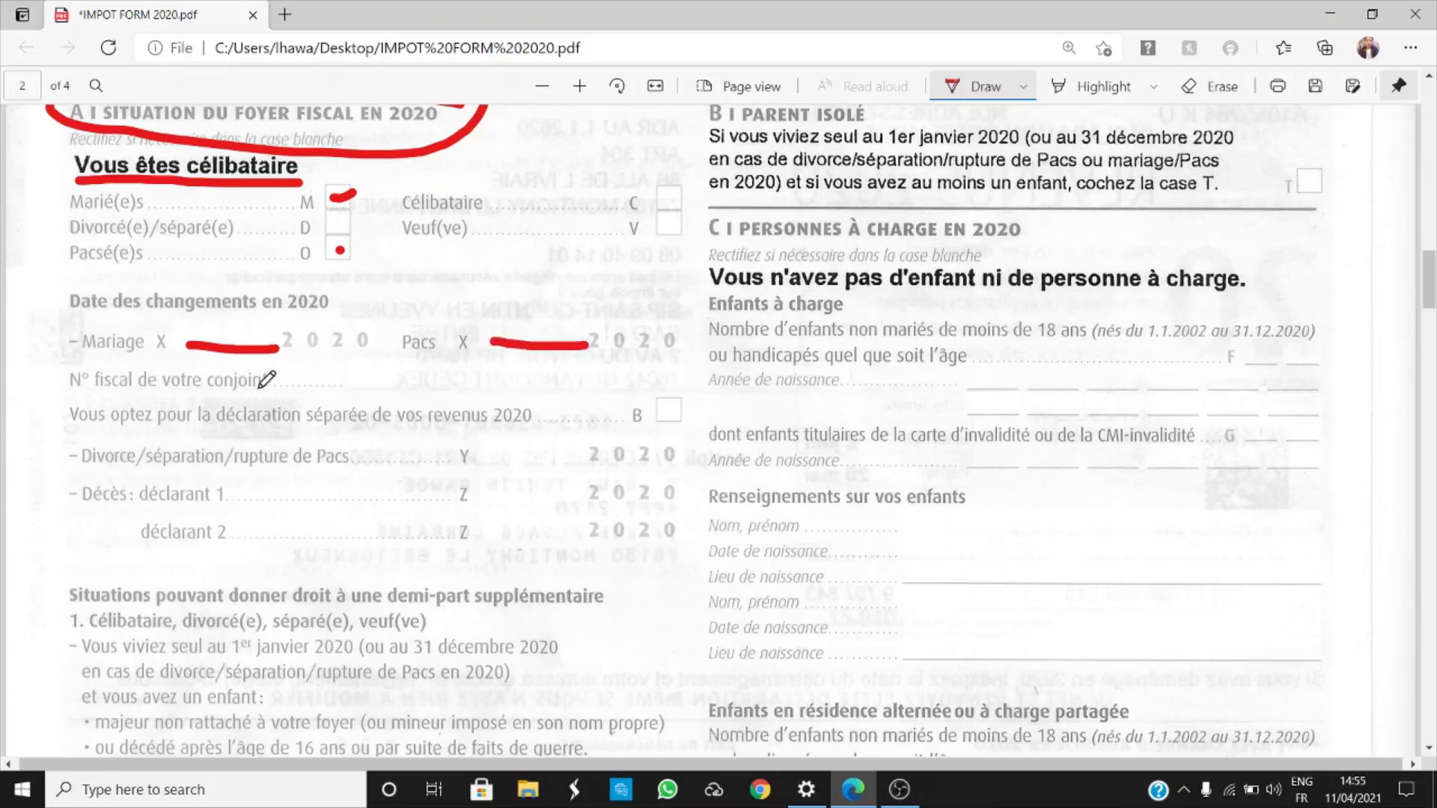
Mark the N° fiscal de votre conjoint field with a red line, and both Décès declarant rows with dots and short lines.
{"action": "left_click_drag", "start_coordinate": [300, 381], "coordinate": [495, 387]}
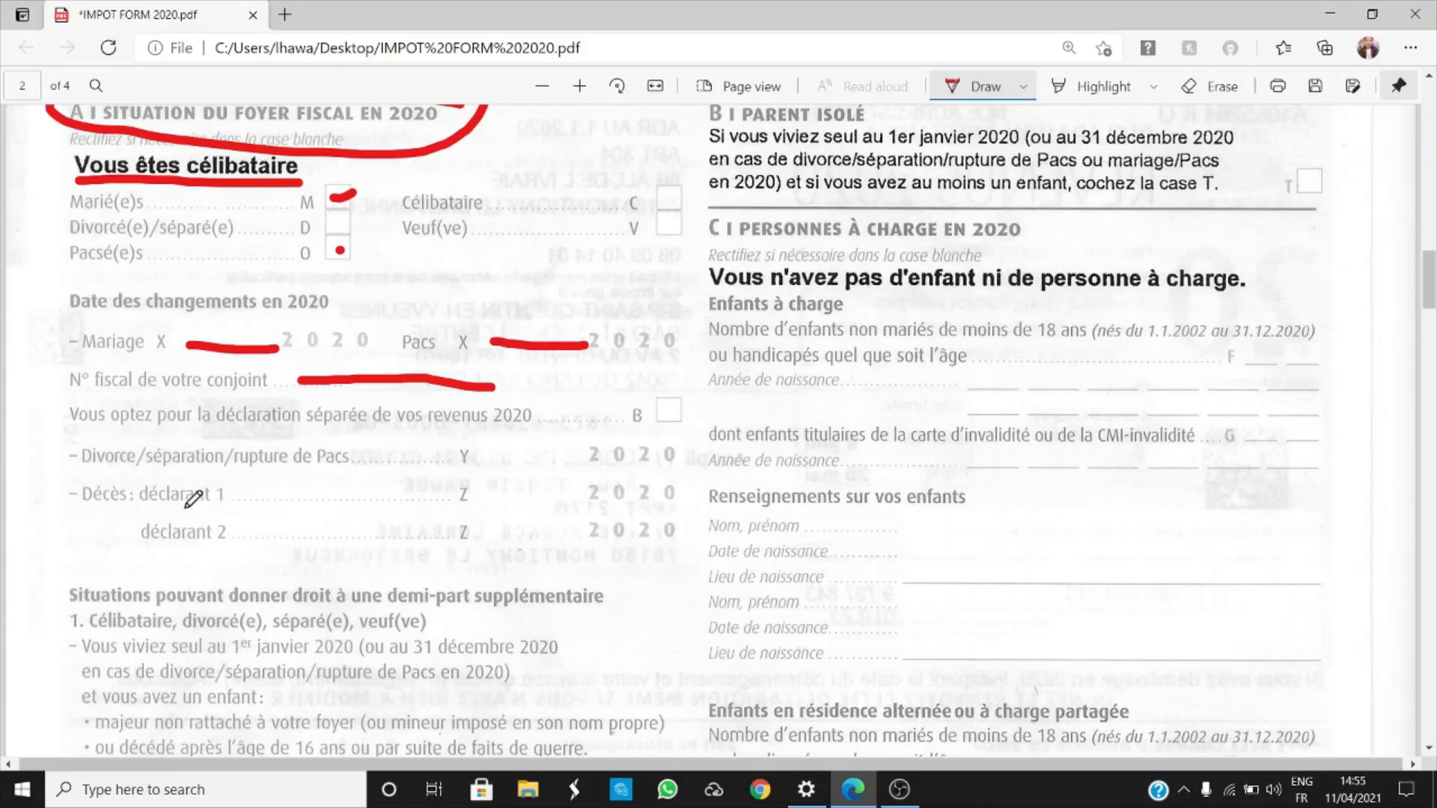
{"action": "left_click", "coordinate": [279, 496]}
{"action": "mouse_move", "coordinate": [563, 498]}
{"action": "left_mouse_down"}
{"action": "mouse_move", "coordinate": [526, 499]}
{"action": "mouse_move", "coordinate": [581, 533]}
{"action": "left_mouse_up"}
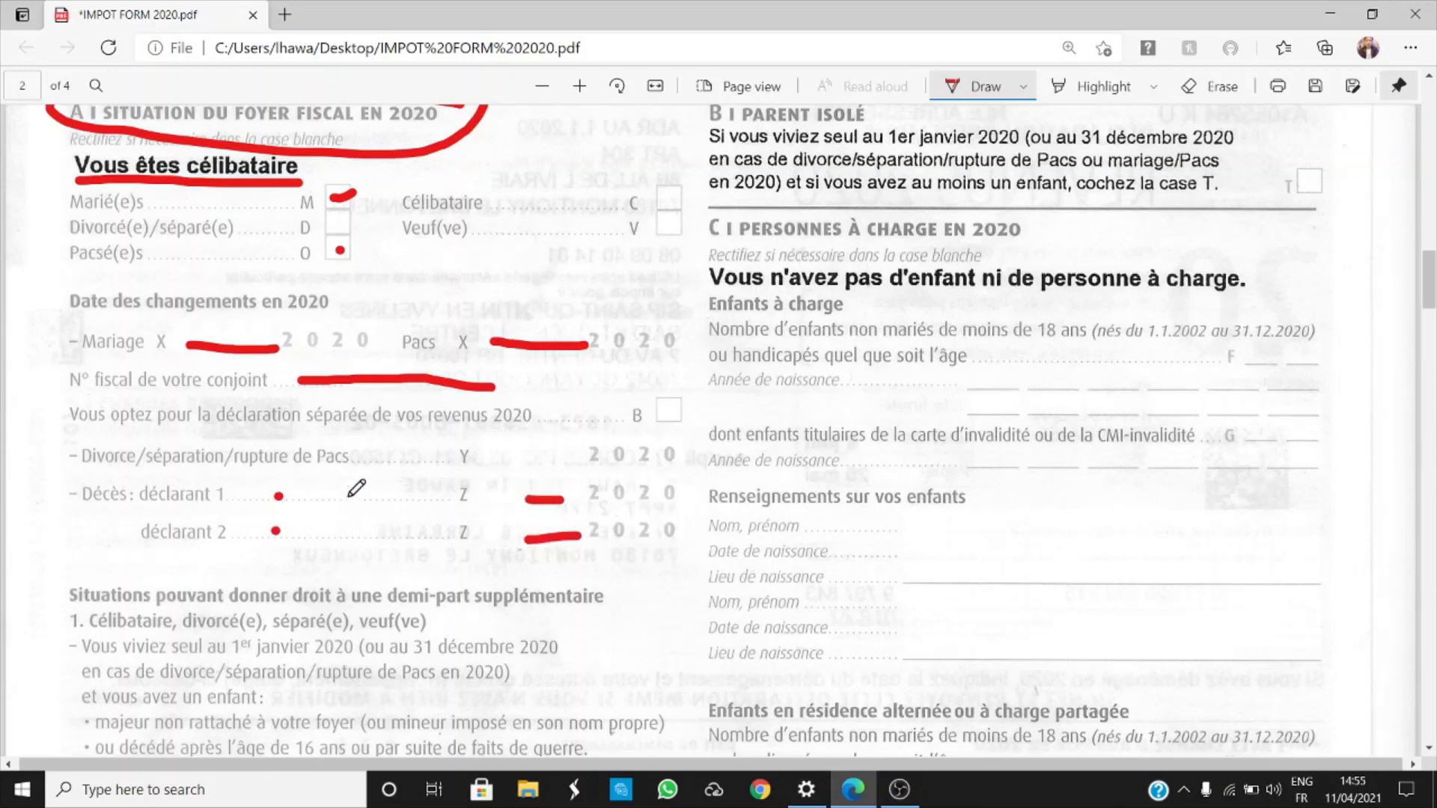
Circle "Vous n'avez pas d'enfant ni de personne à charge." in section C and mark the number-of-children line F in red.
{"action": "scroll", "coordinate": [598, 485], "scroll_direction": "up", "scroll_amount": 2}
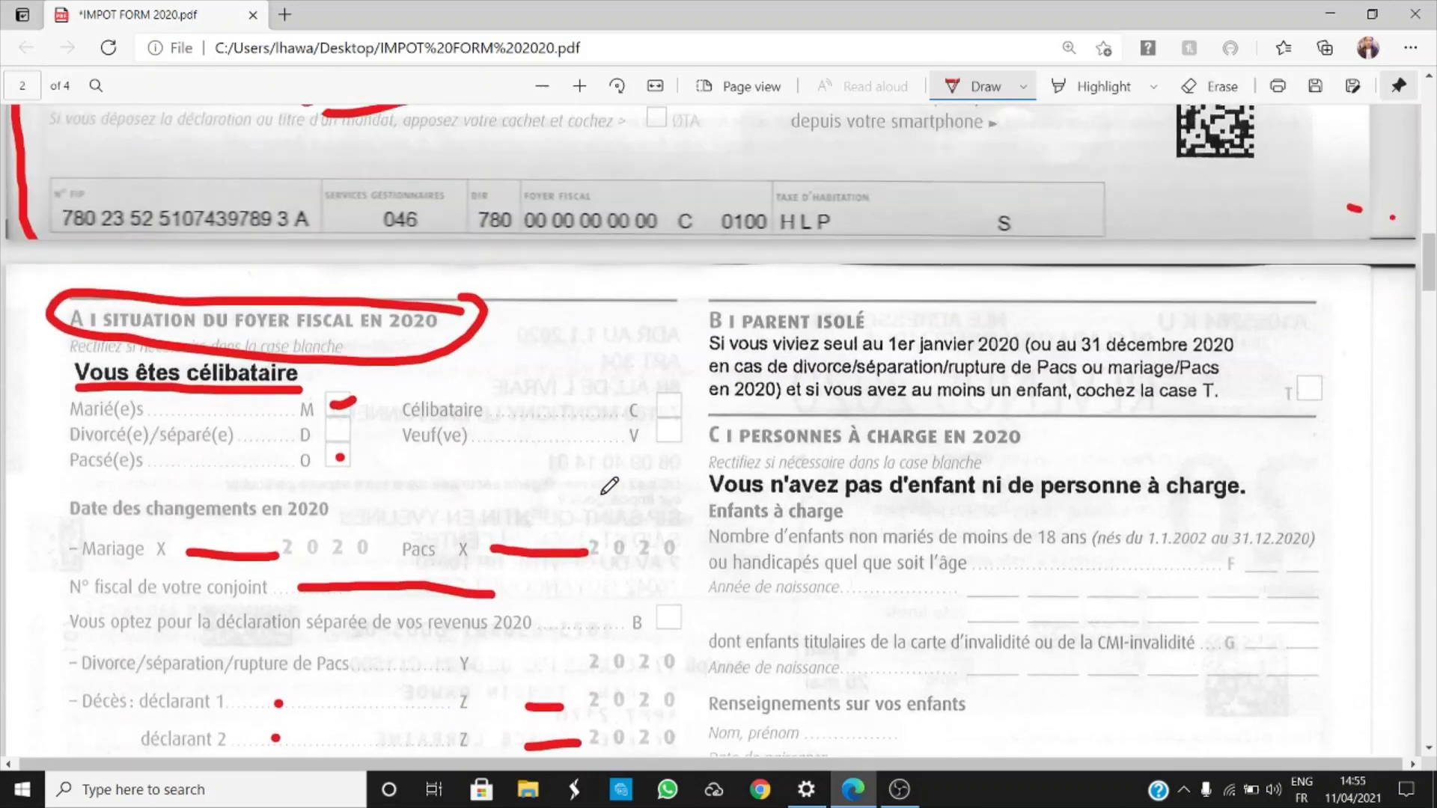
{"action": "scroll", "coordinate": [681, 481], "scroll_direction": "down", "scroll_amount": 1}
{"action": "scroll", "coordinate": [1045, 441], "scroll_direction": "down", "scroll_amount": 1}
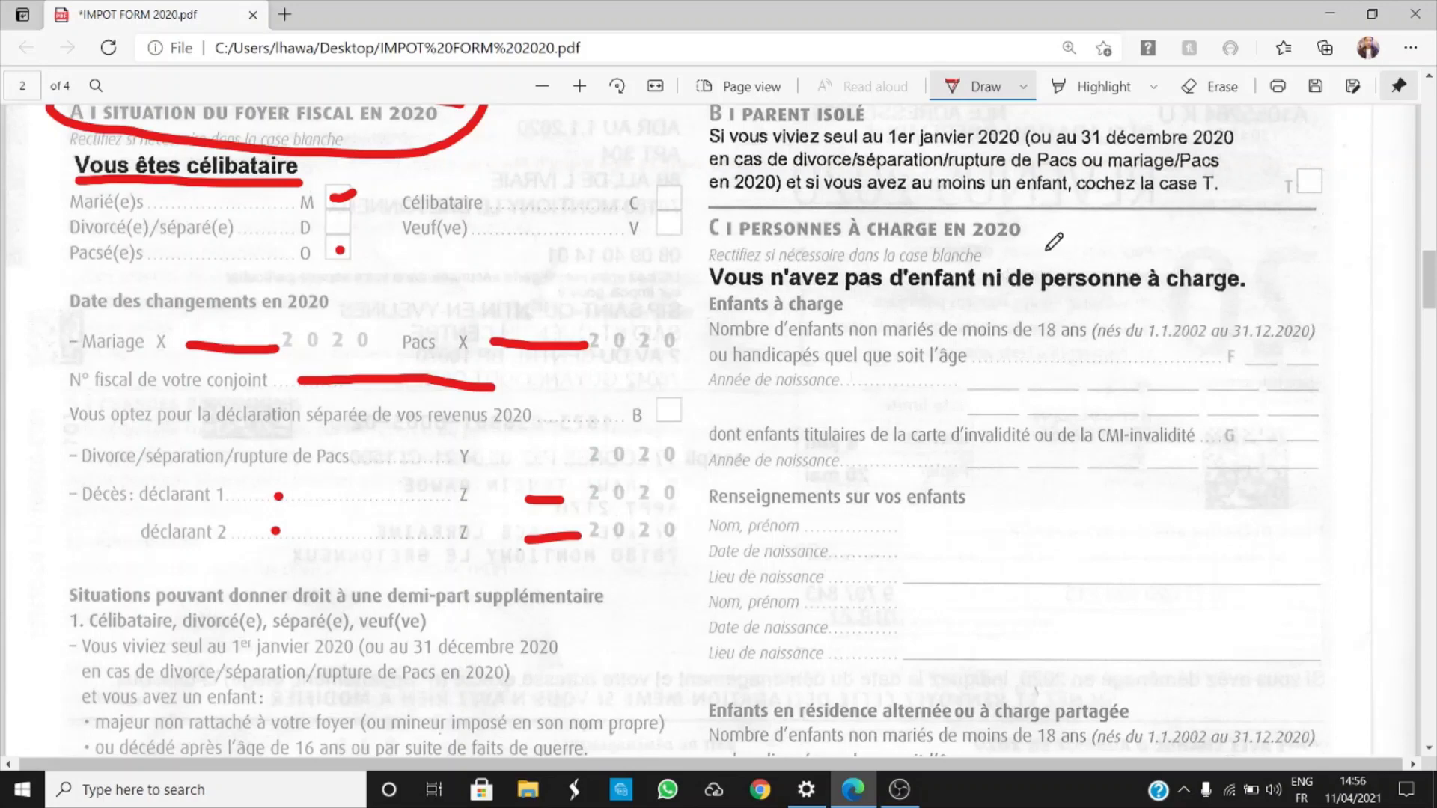
{"action": "mouse_move", "coordinate": [924, 253]}
{"action": "left_mouse_down"}
{"action": "mouse_move", "coordinate": [745, 247]}
{"action": "mouse_move", "coordinate": [711, 271]}
{"action": "mouse_move", "coordinate": [1047, 295]}
{"action": "mouse_move", "coordinate": [1296, 280]}
{"action": "mouse_move", "coordinate": [990, 238]}
{"action": "mouse_move", "coordinate": [889, 241]}
{"action": "left_mouse_up"}
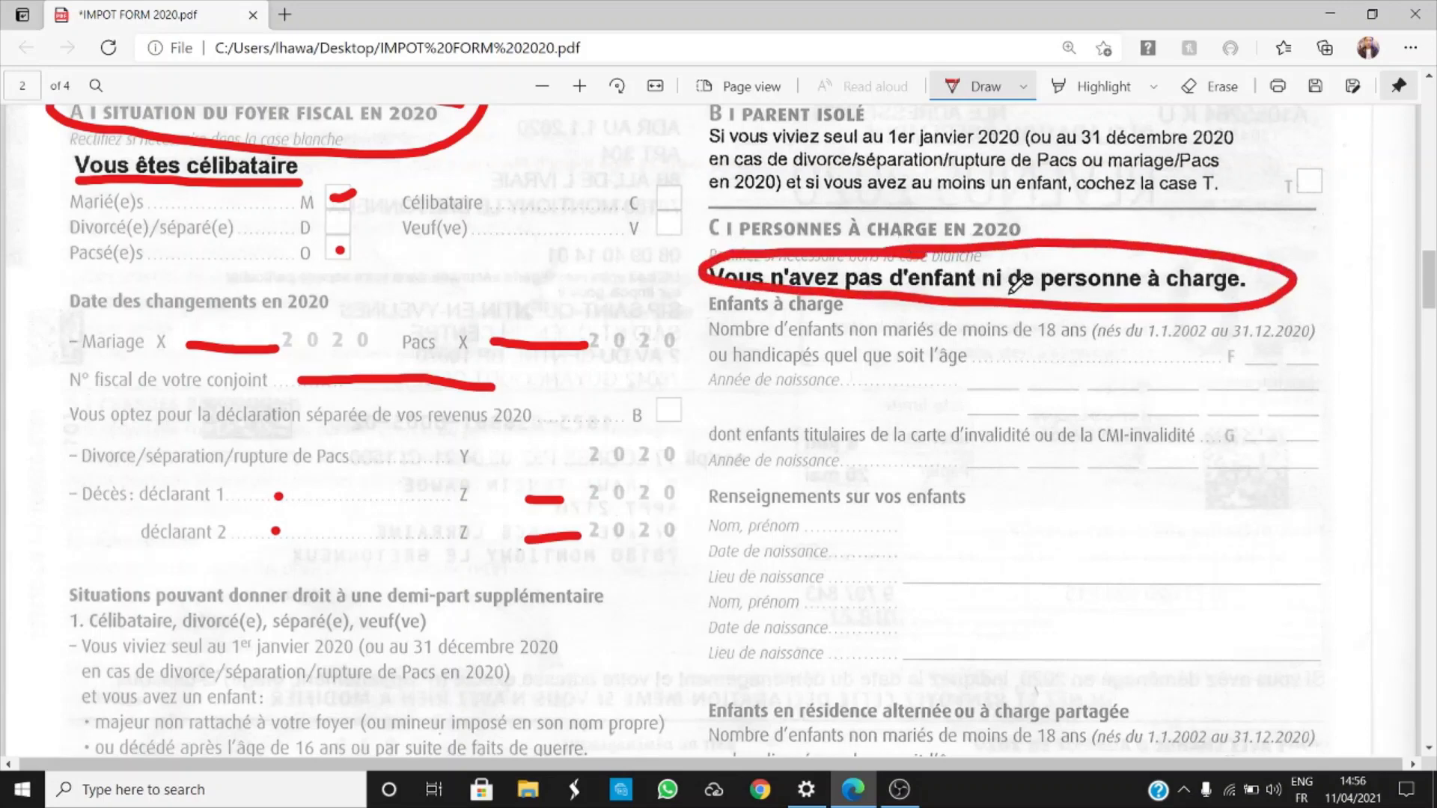
{"action": "scroll", "coordinate": [1017, 286], "scroll_direction": "down", "scroll_amount": 1}
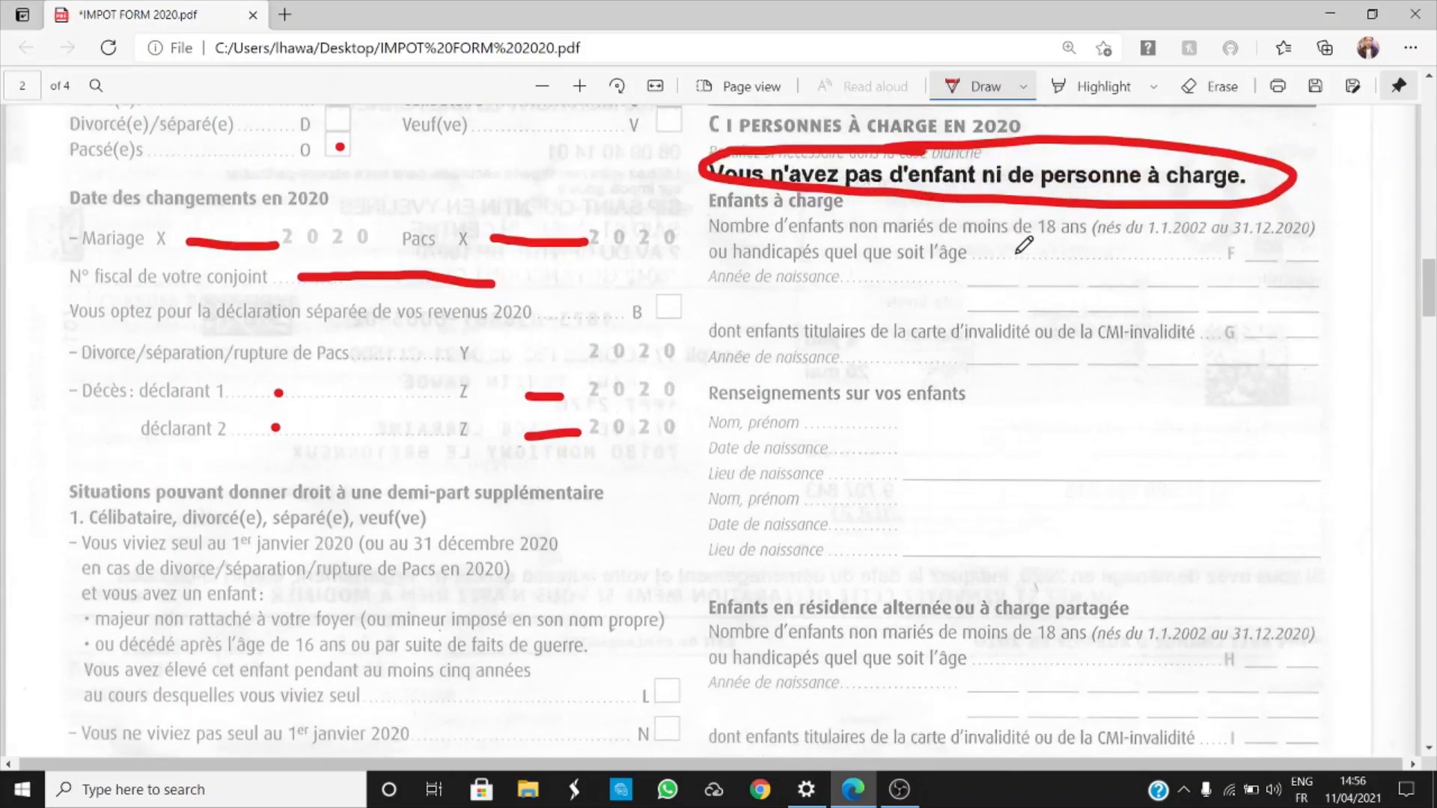
{"action": "left_click_drag", "start_coordinate": [1019, 252], "coordinate": [1052, 250]}
{"action": "left_click_drag", "start_coordinate": [1051, 250], "coordinate": [1115, 254]}
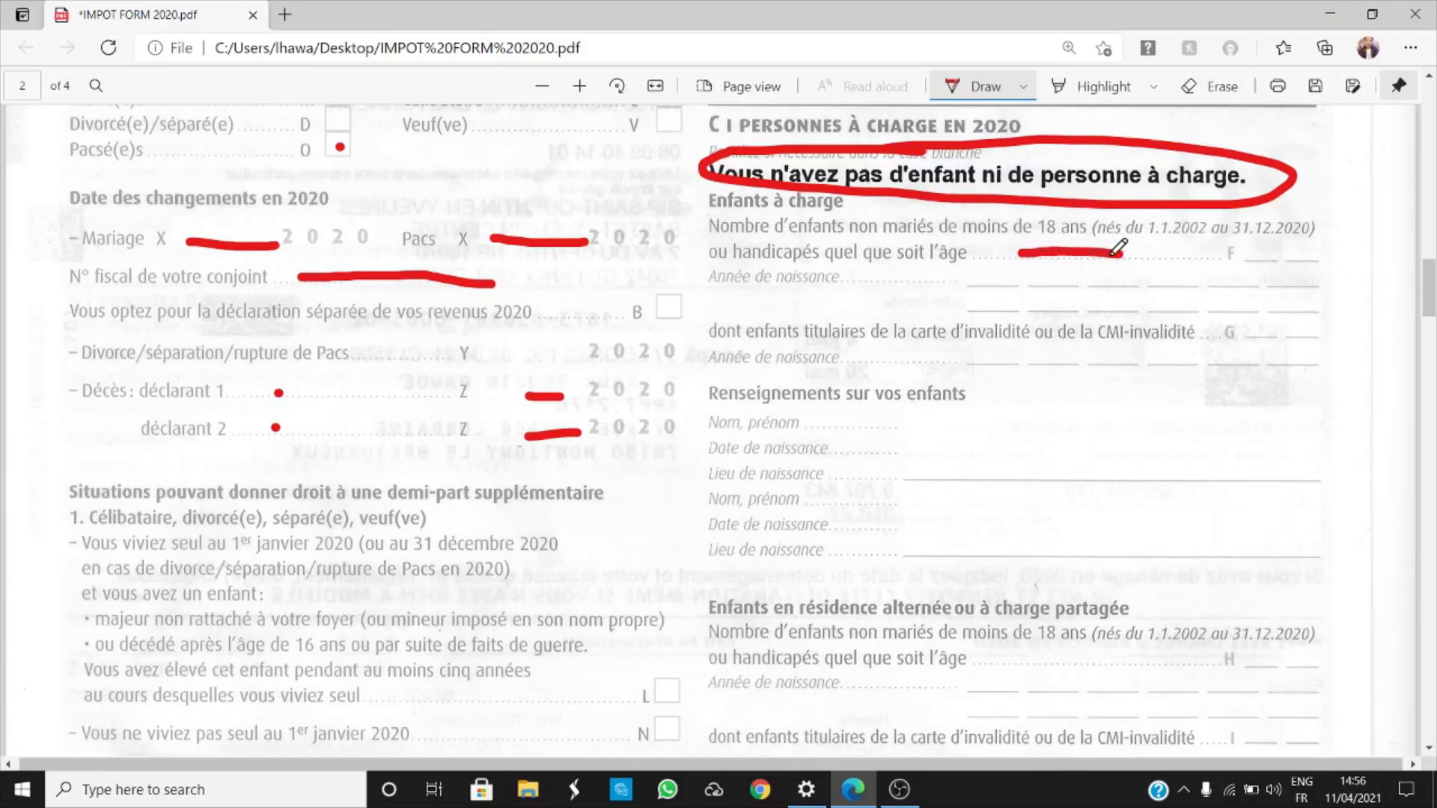
Mark the first child's Nom, prénom, Date de naissance and Lieu de naissance fields with short red lines.
{"action": "scroll", "coordinate": [1118, 247], "scroll_direction": "down", "scroll_amount": 1}
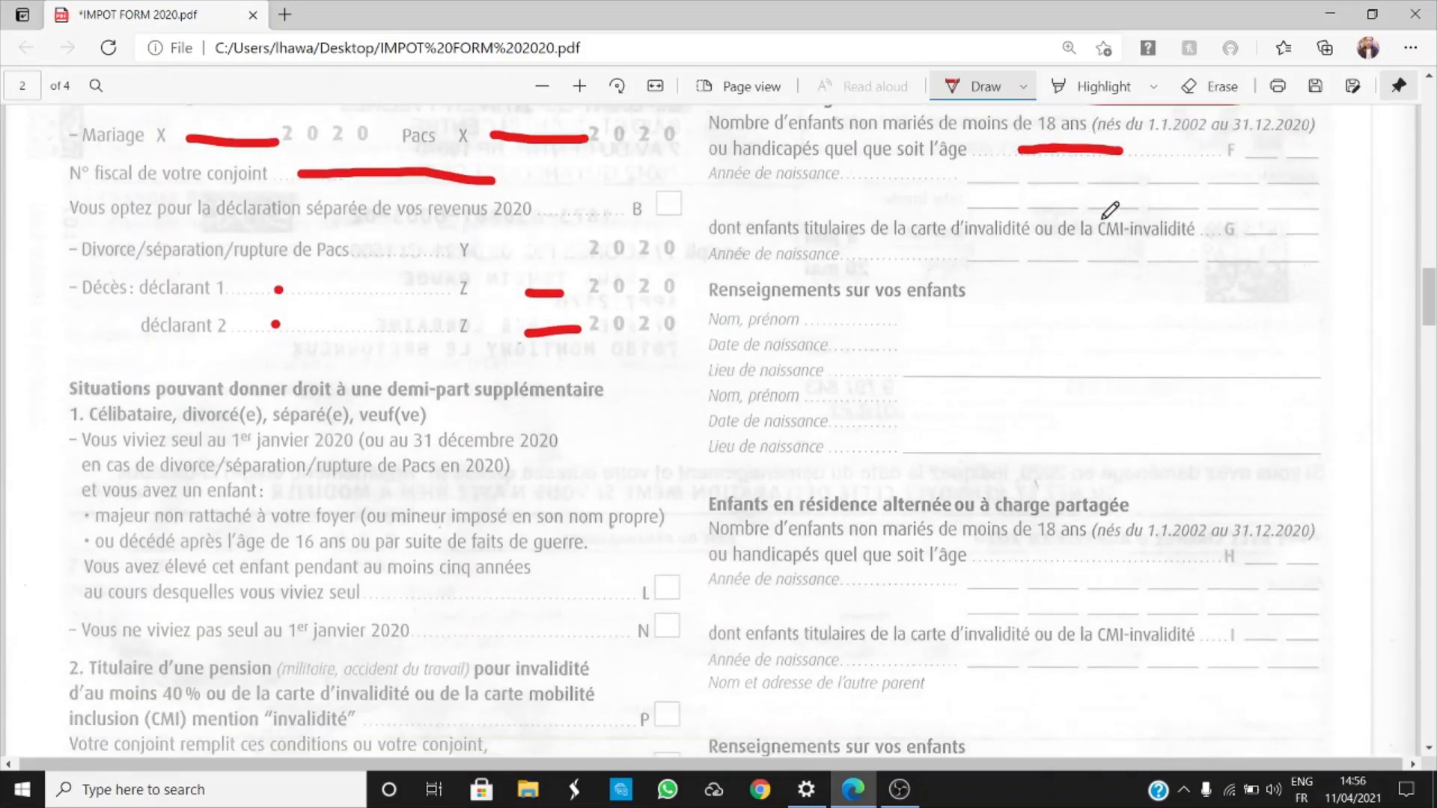
{"action": "mouse_move", "coordinate": [836, 321]}
{"action": "left_mouse_down"}
{"action": "mouse_move", "coordinate": [895, 322]}
{"action": "mouse_move", "coordinate": [927, 370]}
{"action": "left_mouse_up"}
{"action": "left_click", "coordinate": [865, 371]}
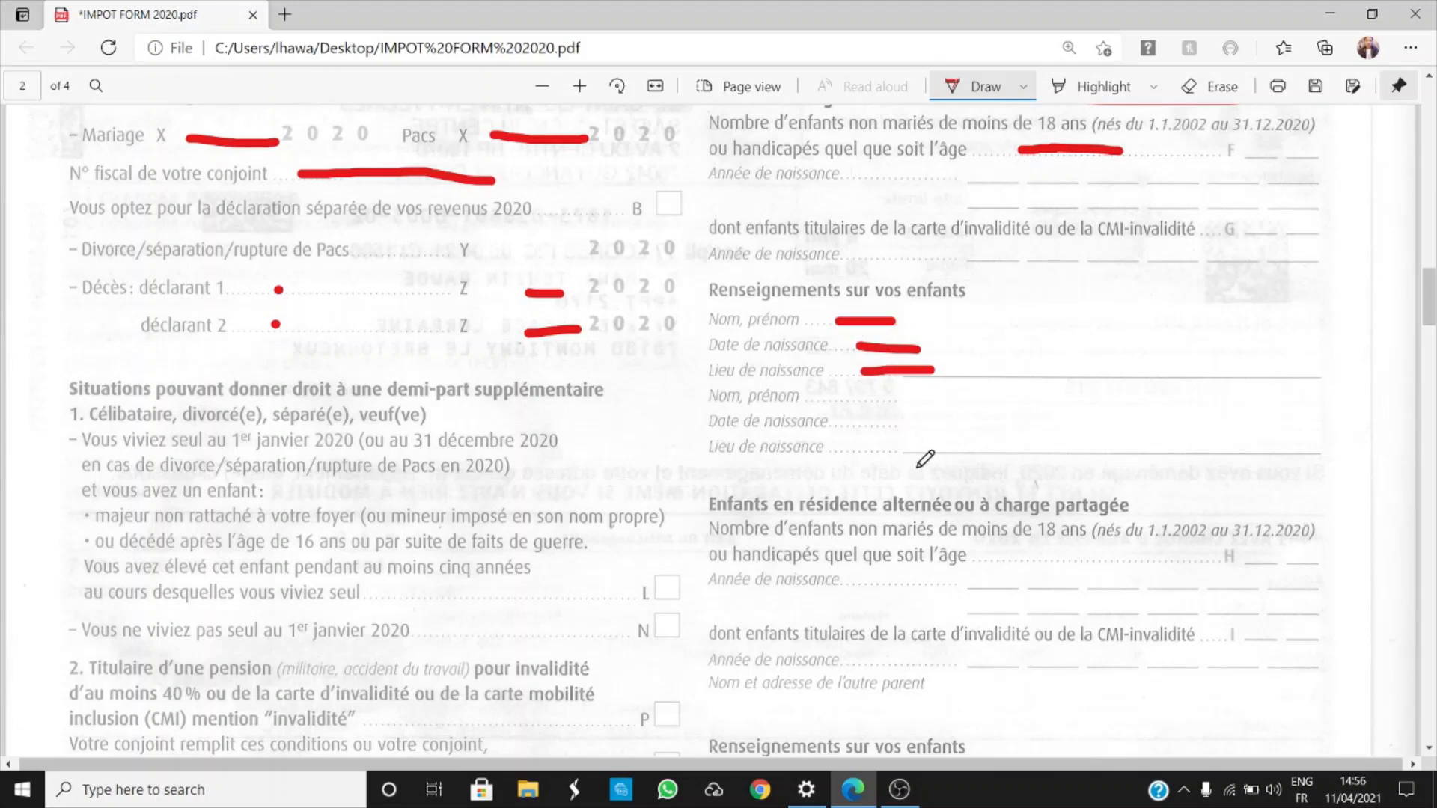
Circle the Coordonnées bancaires block with the BIC, IBAN and account holder at the end of page 2 in red.
{"action": "scroll", "coordinate": [926, 459], "scroll_direction": "down", "scroll_amount": 4}
{"action": "scroll", "coordinate": [926, 458], "scroll_direction": "up", "scroll_amount": 2}
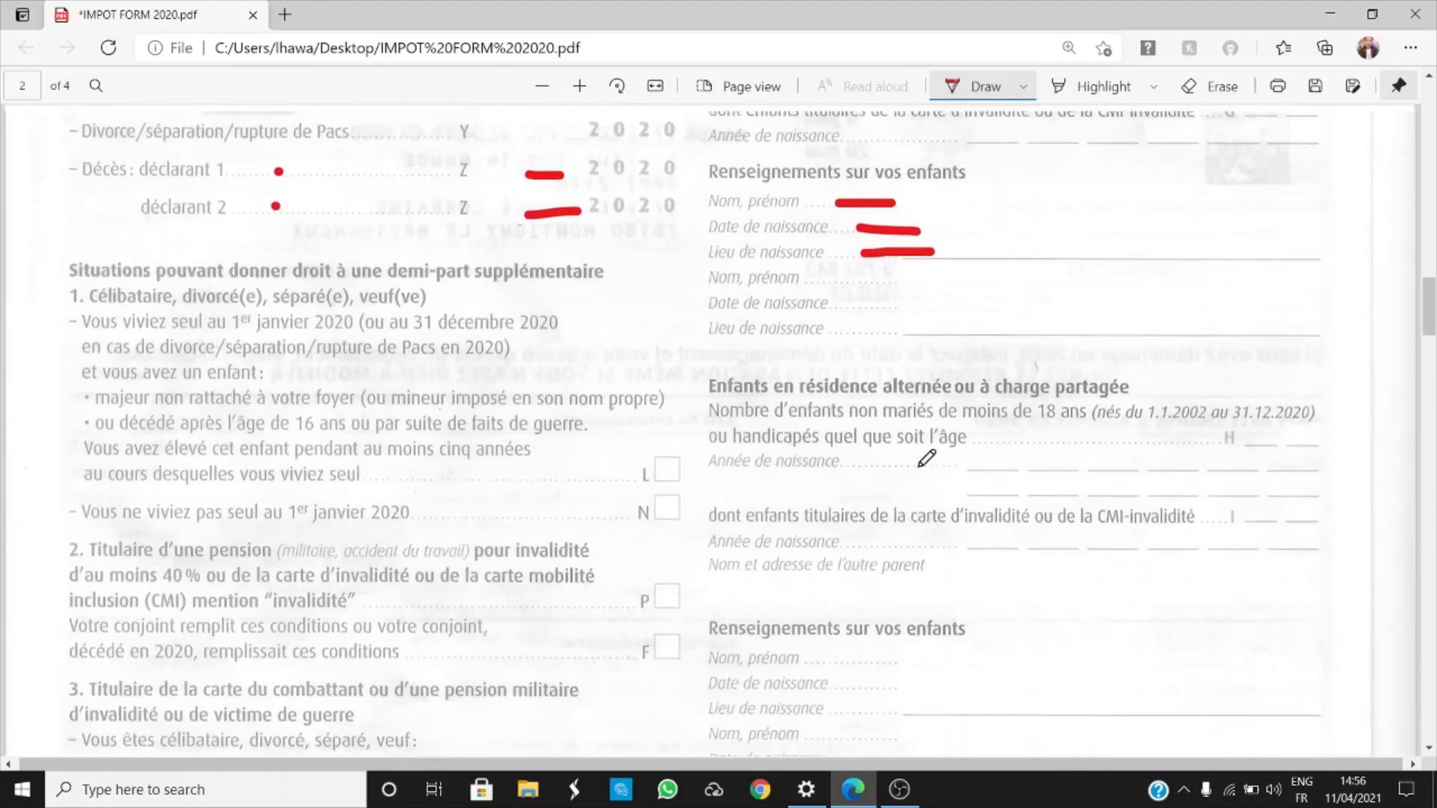
{"action": "scroll", "coordinate": [927, 459], "scroll_direction": "down", "scroll_amount": 10}
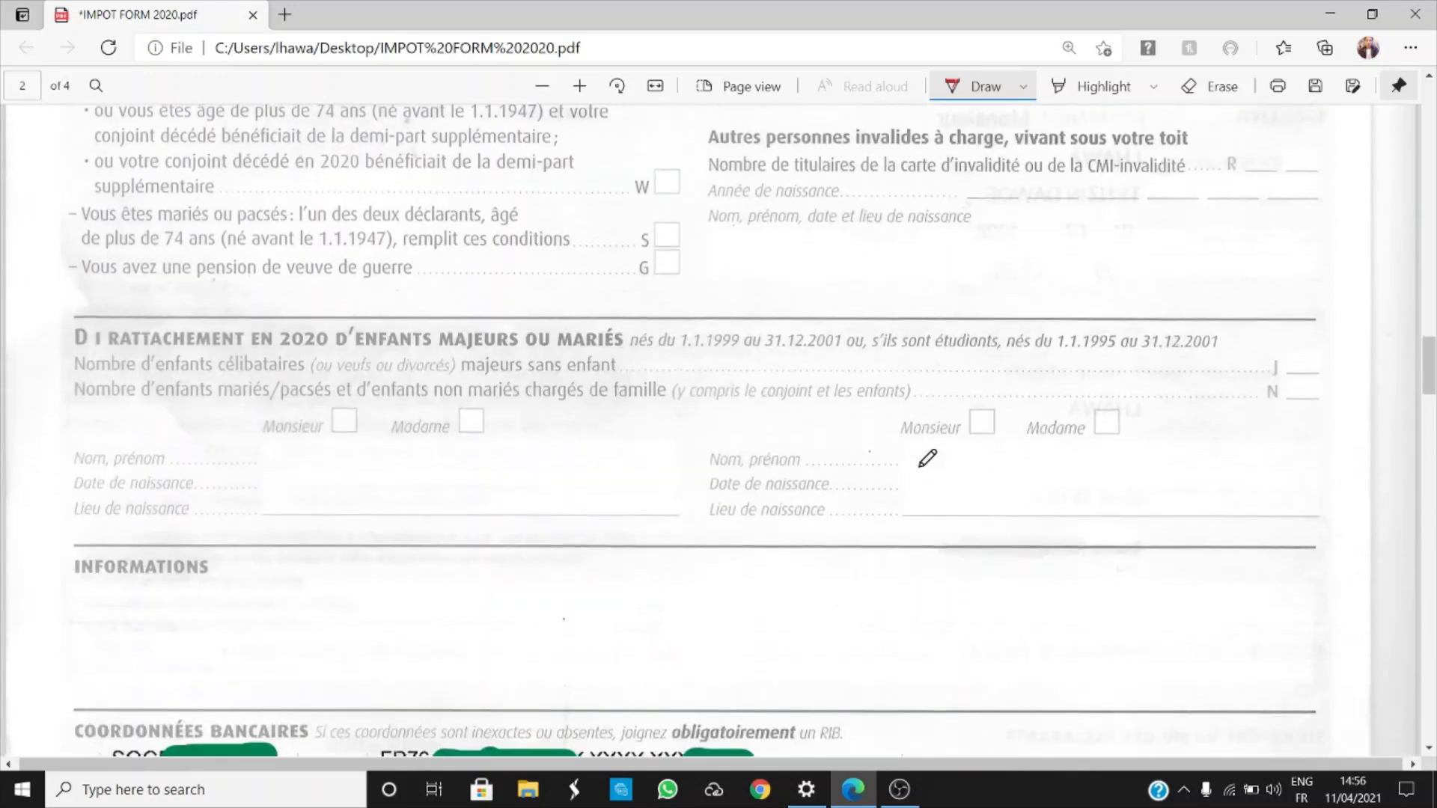
{"action": "scroll", "coordinate": [927, 459], "scroll_direction": "down", "scroll_amount": 6}
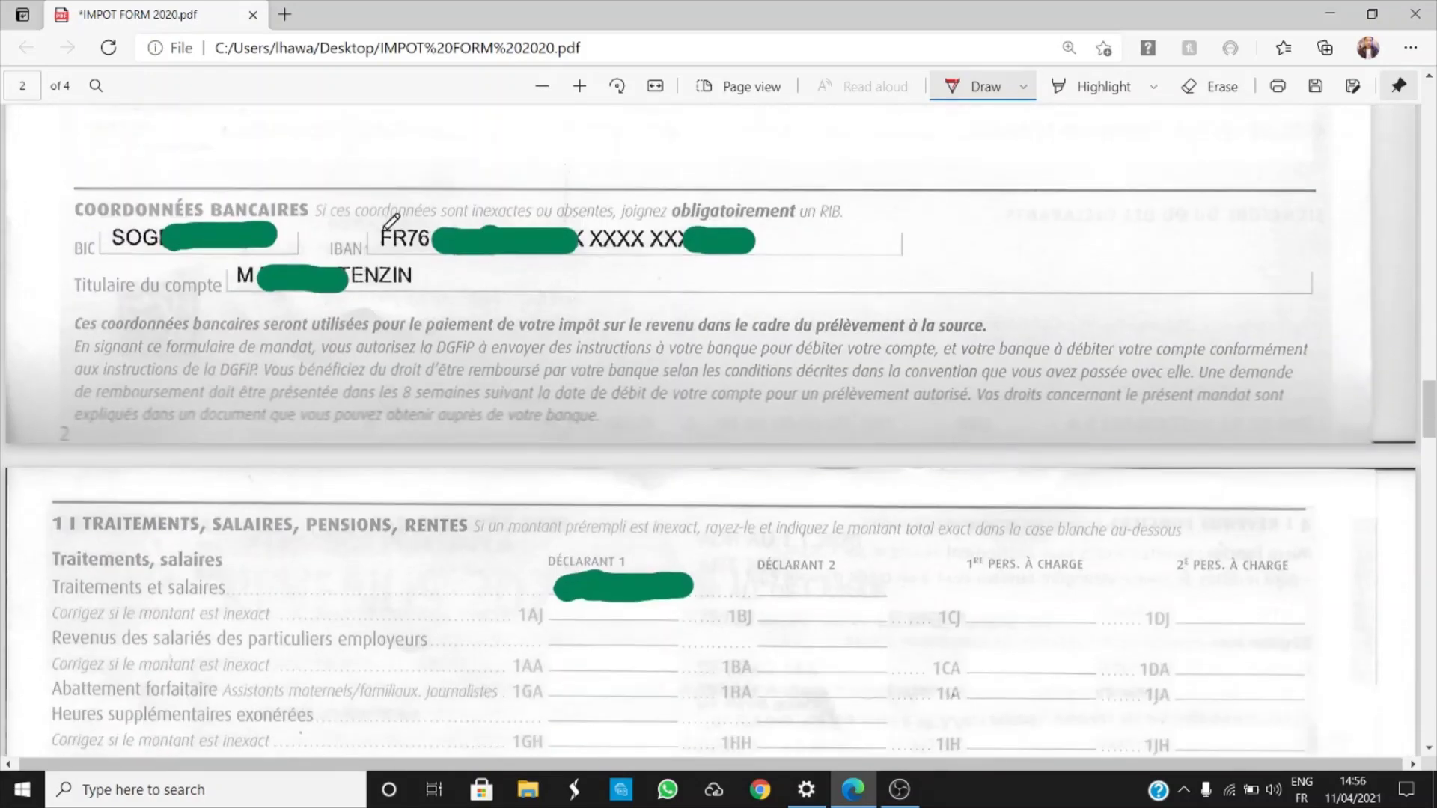
{"action": "left_click_drag", "start_coordinate": [390, 187], "coordinate": [84, 170]}
{"action": "mouse_move", "coordinate": [219, 322]}
{"action": "left_mouse_down"}
{"action": "mouse_move", "coordinate": [792, 314]}
{"action": "mouse_move", "coordinate": [682, 178]}
{"action": "mouse_move", "coordinate": [313, 159]}
{"action": "mouse_move", "coordinate": [274, 176]}
{"action": "left_mouse_up"}
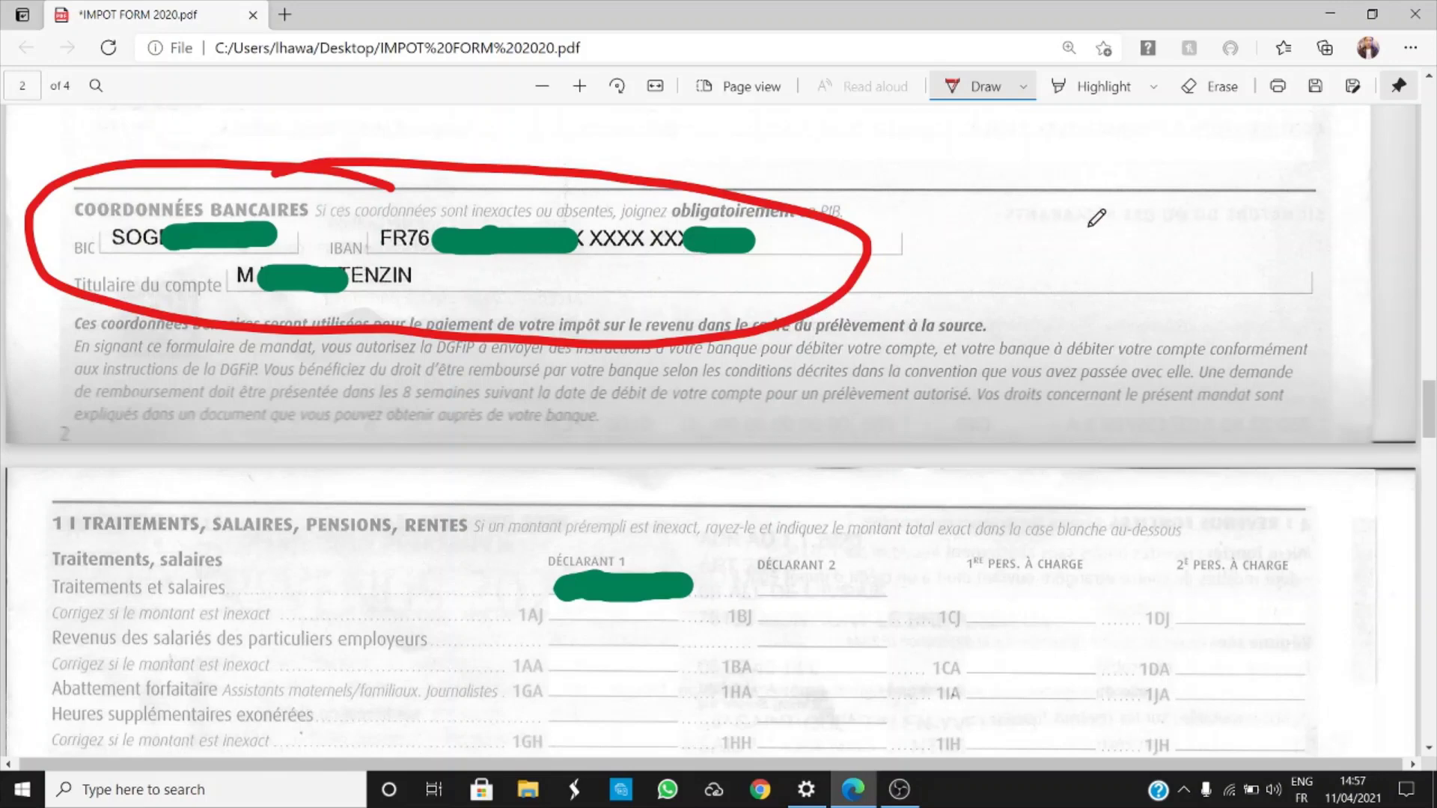
On page 3, circle the Déclarant 1 Traitements et salaires amount, underline field 1AJ and draw a vertical red line down that column to 1AG.
{"action": "scroll", "coordinate": [833, 324], "scroll_direction": "down", "scroll_amount": 4}
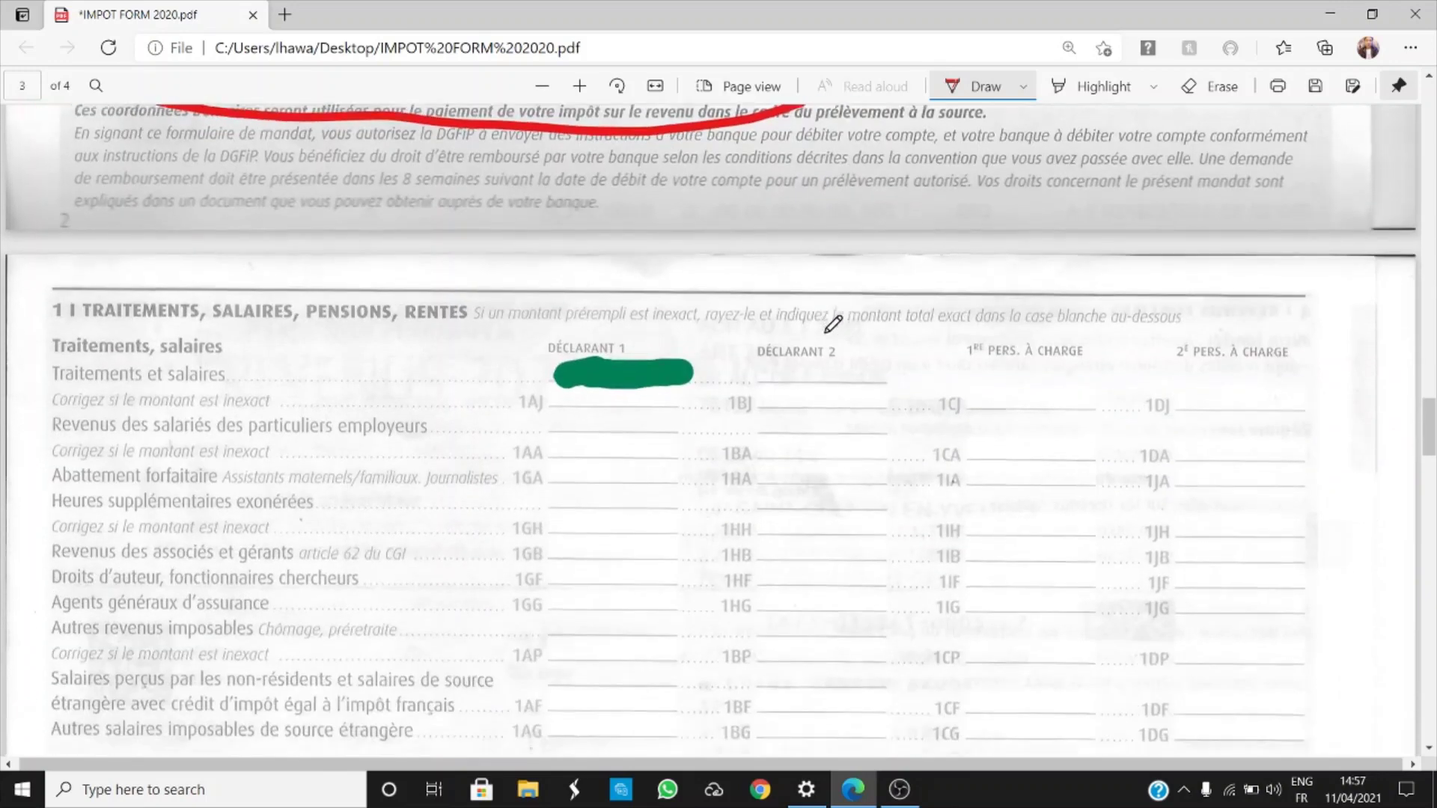
{"action": "scroll", "coordinate": [833, 324], "scroll_direction": "down", "scroll_amount": 1}
{"action": "scroll", "coordinate": [834, 324], "scroll_direction": "up", "scroll_amount": 3}
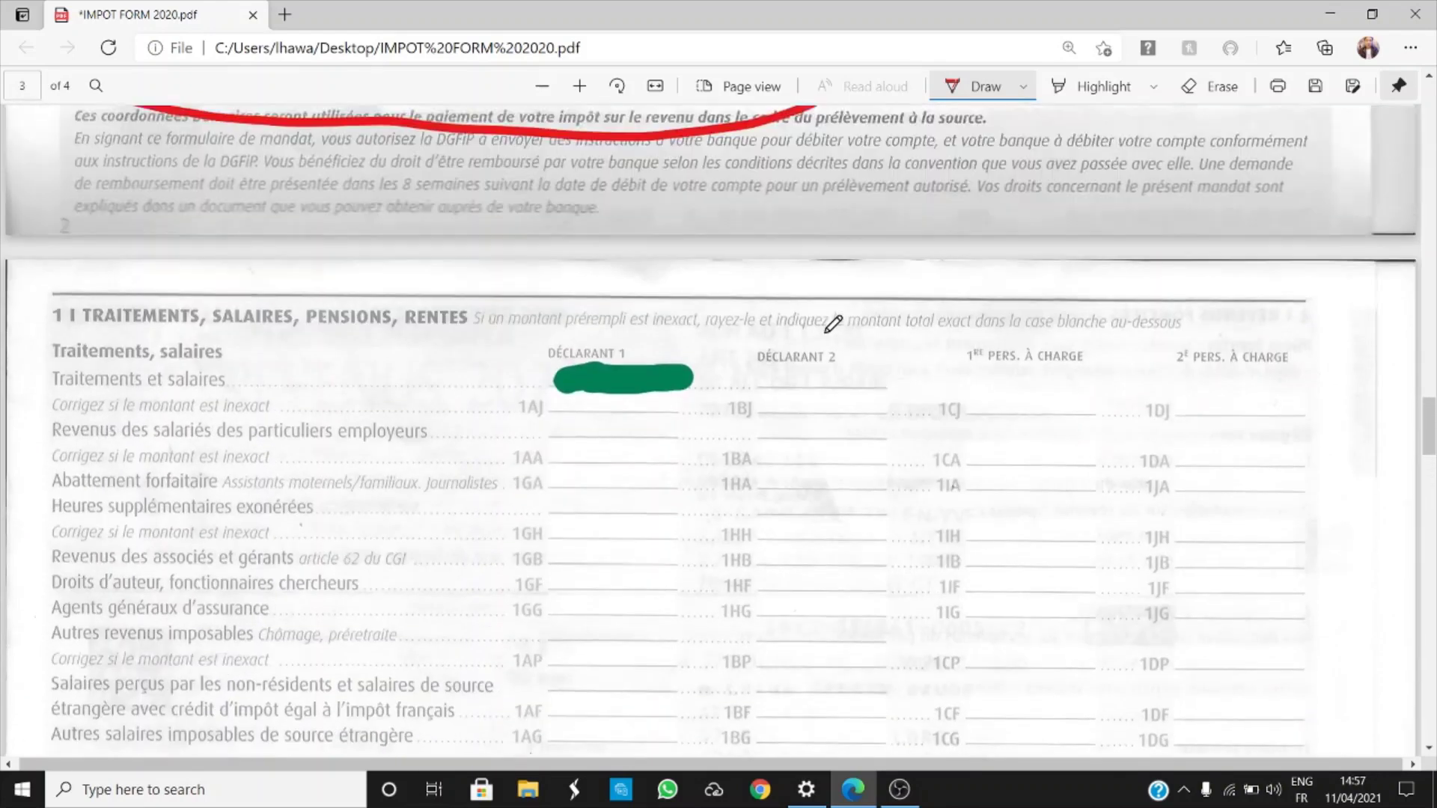
{"action": "scroll", "coordinate": [833, 324], "scroll_direction": "down", "scroll_amount": 2}
{"action": "scroll", "coordinate": [833, 324], "scroll_direction": "down", "scroll_amount": 2}
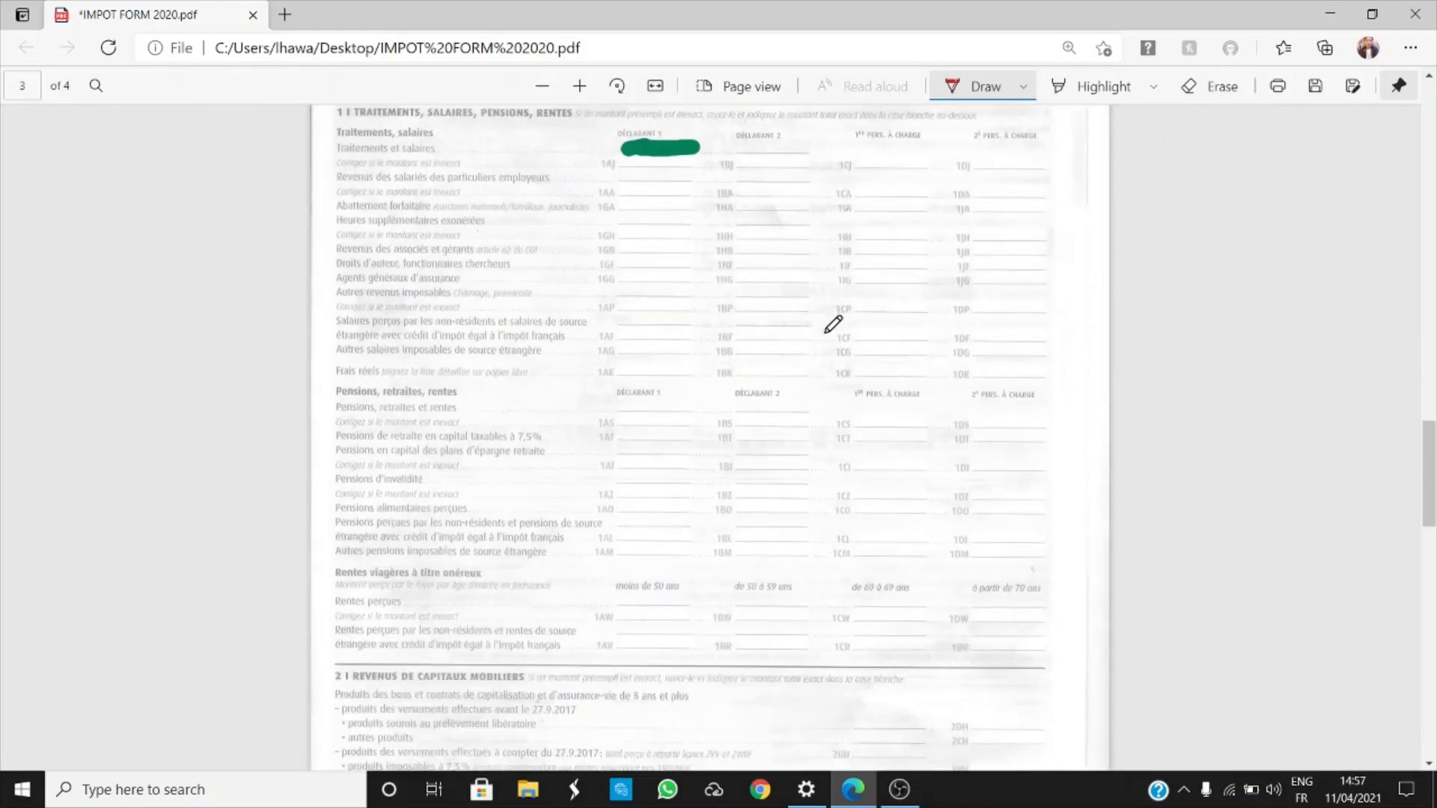
{"action": "scroll", "coordinate": [831, 318], "scroll_direction": "up", "scroll_amount": 1}
{"action": "scroll", "coordinate": [748, 305], "scroll_direction": "up", "scroll_amount": 10}
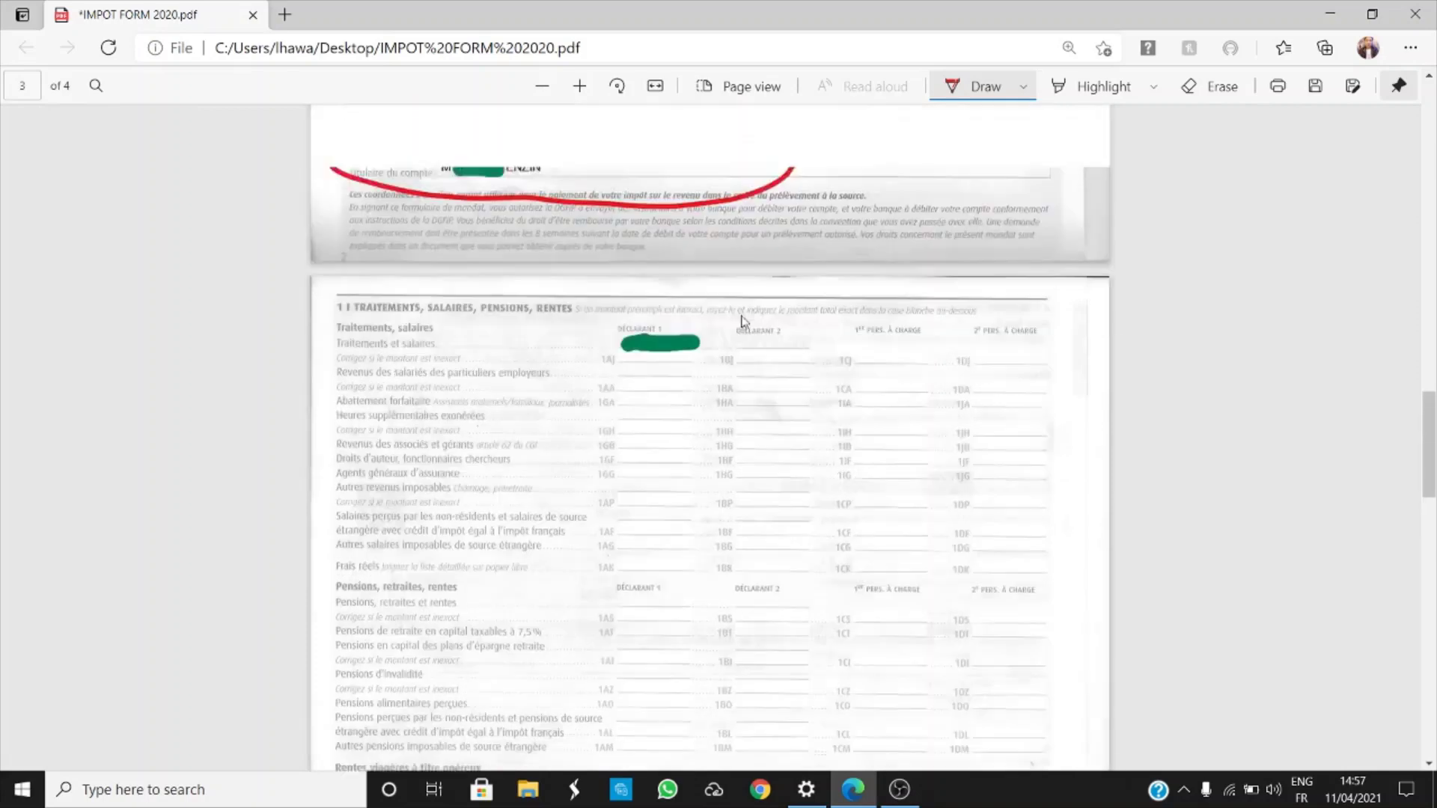
{"action": "scroll", "coordinate": [748, 306], "scroll_direction": "down", "scroll_amount": 10}
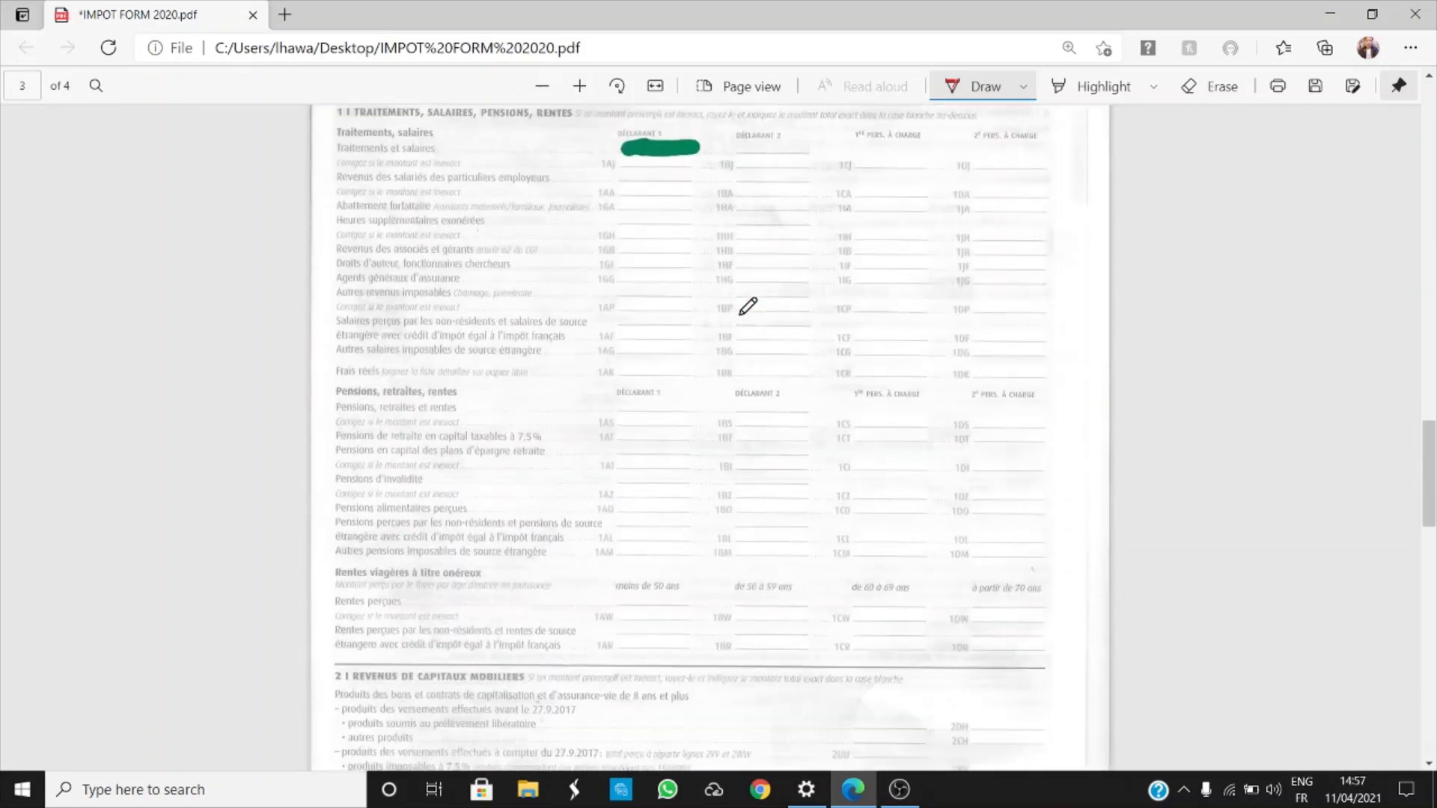
{"action": "scroll", "coordinate": [749, 302], "scroll_direction": "up", "scroll_amount": 1}
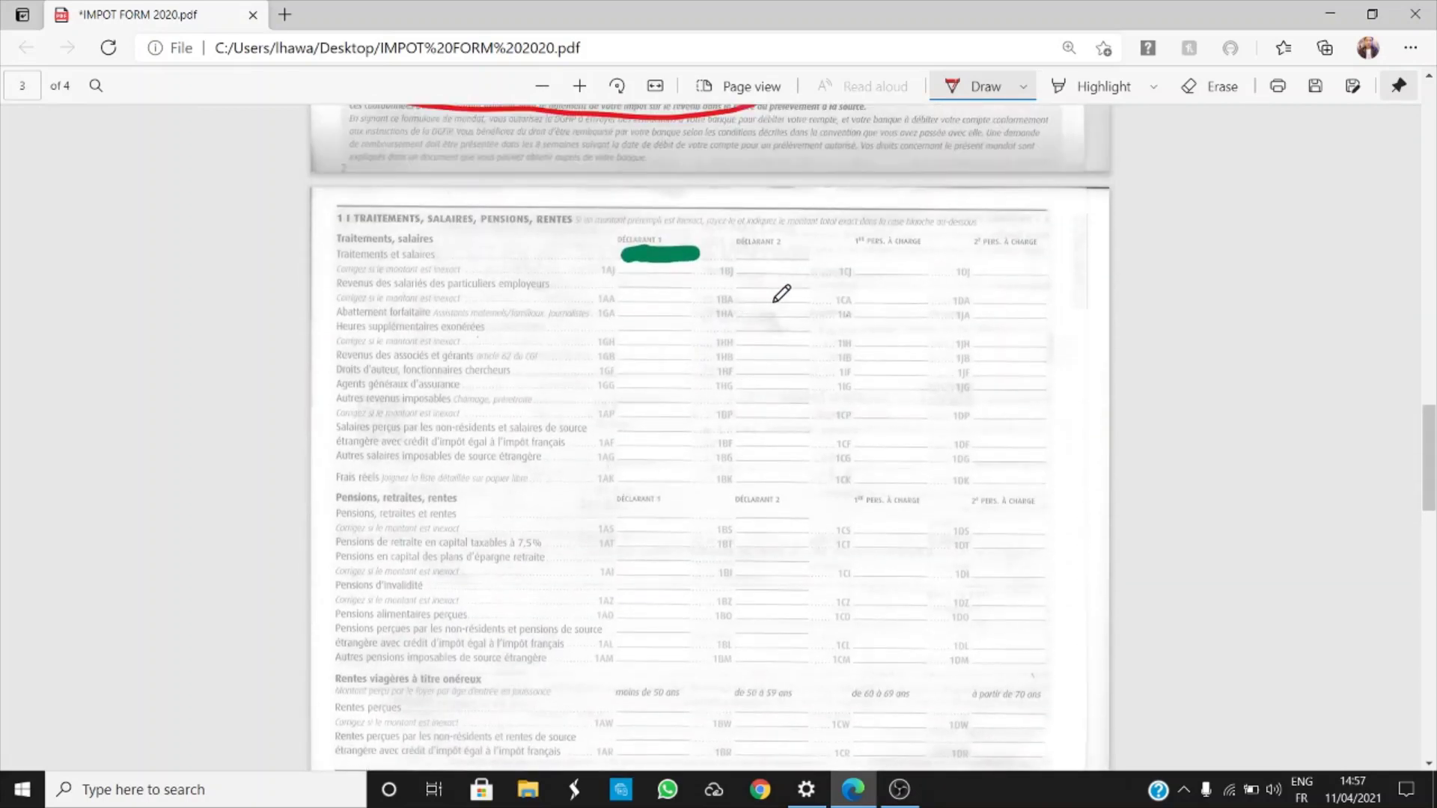
{"action": "scroll", "coordinate": [779, 292], "scroll_direction": "up", "scroll_amount": 1}
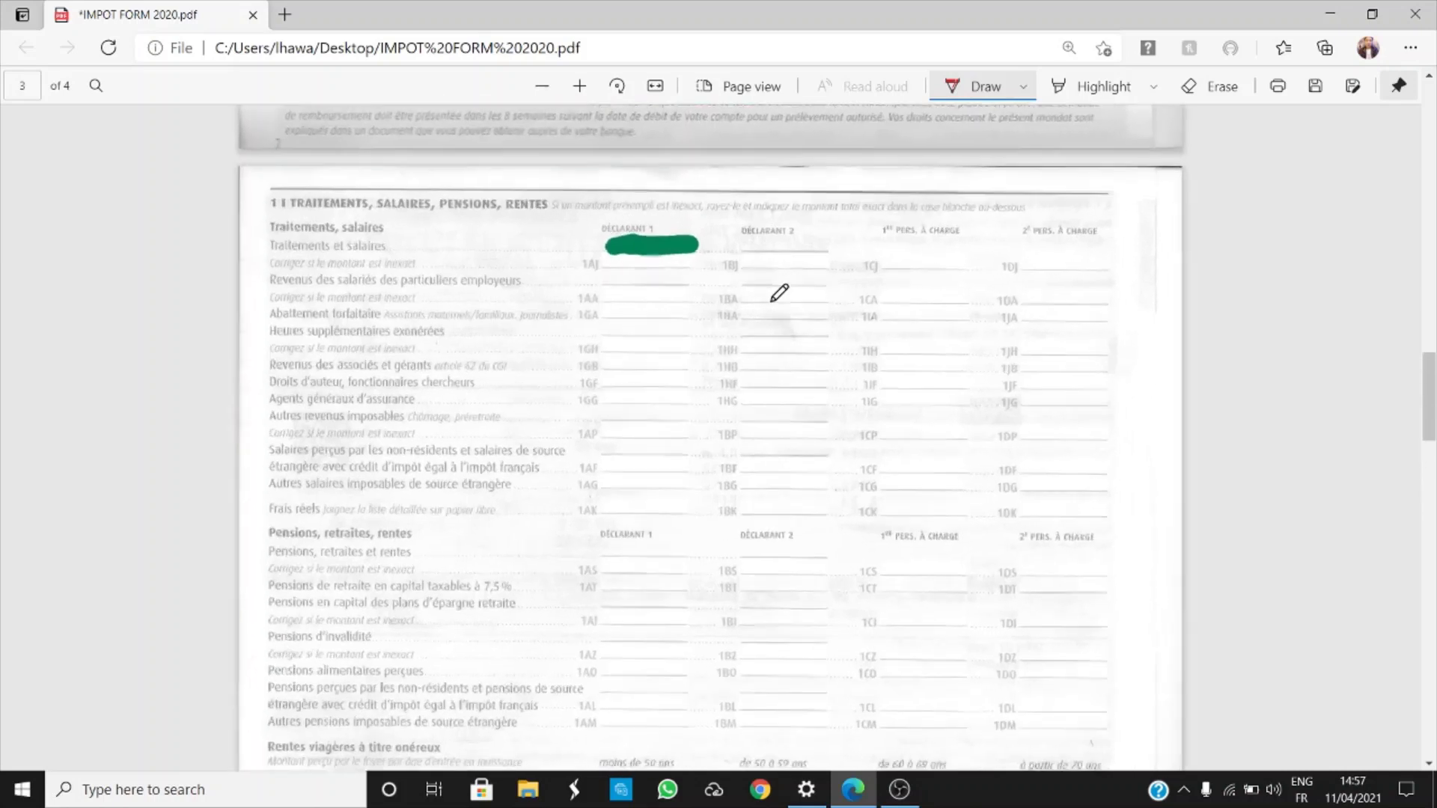
{"action": "scroll", "coordinate": [720, 365], "scroll_direction": "up", "scroll_amount": 1}
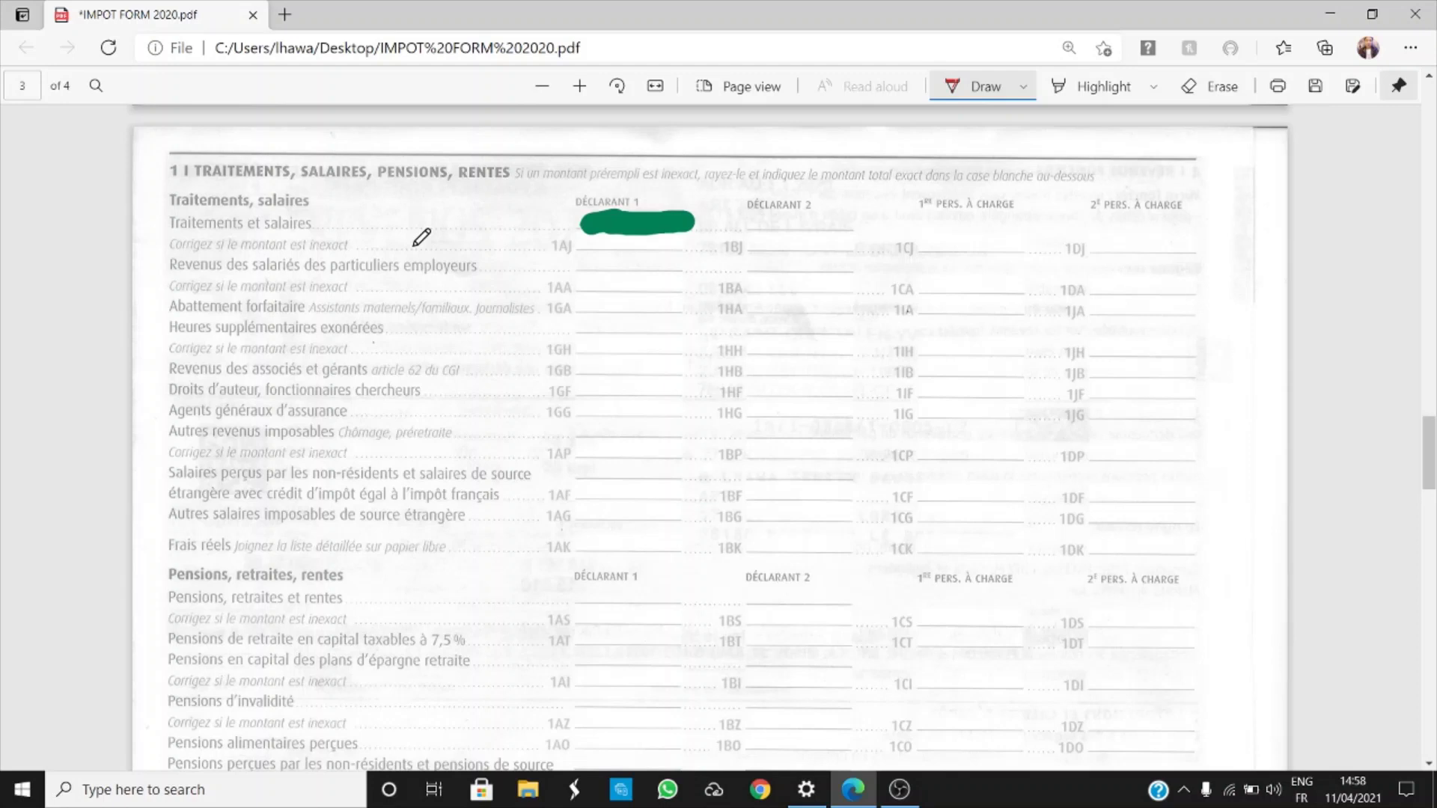
{"action": "mouse_move", "coordinate": [629, 209]}
{"action": "left_mouse_down"}
{"action": "mouse_move", "coordinate": [566, 218]}
{"action": "mouse_move", "coordinate": [621, 237]}
{"action": "mouse_move", "coordinate": [720, 219]}
{"action": "mouse_move", "coordinate": [618, 204]}
{"action": "left_mouse_up"}
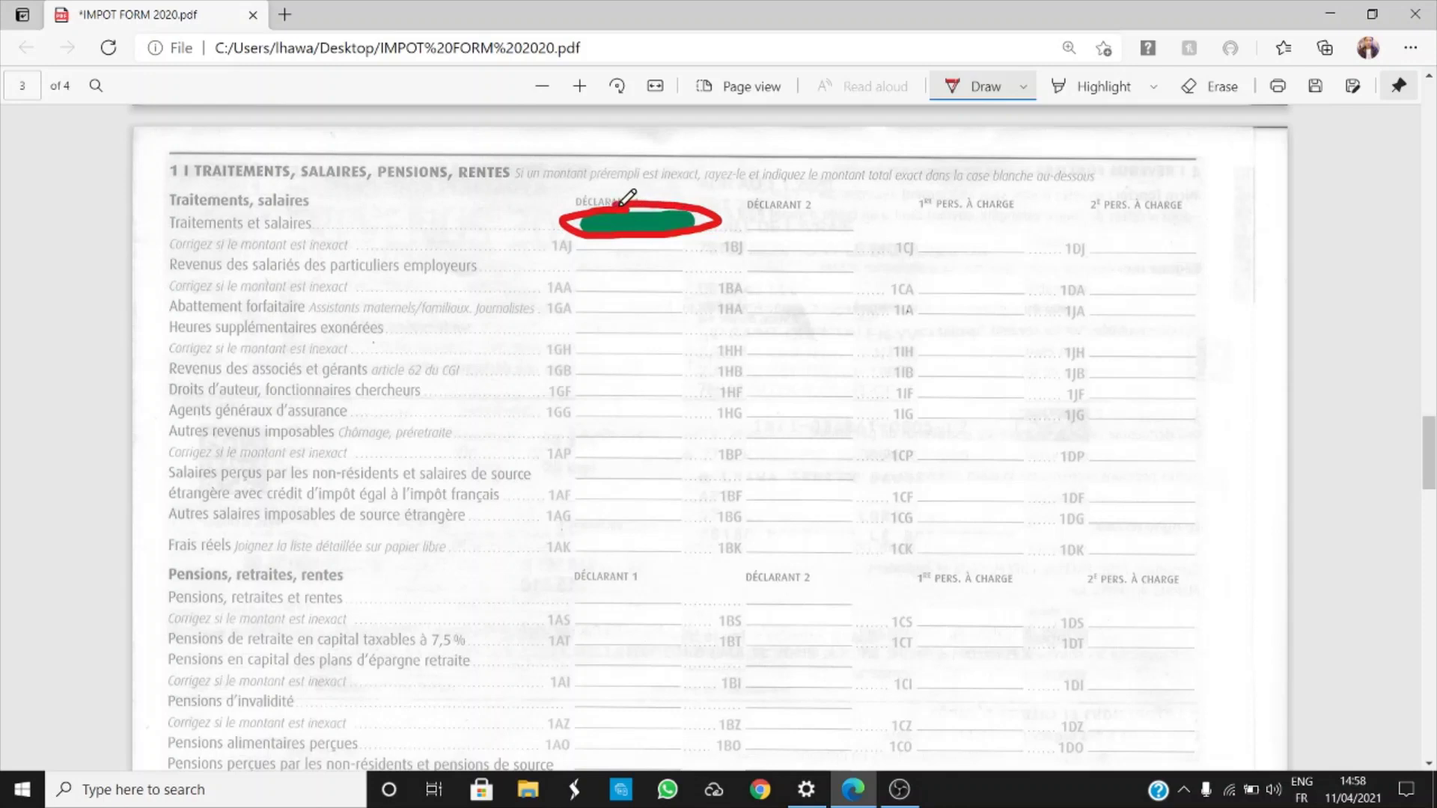
{"action": "left_click_drag", "start_coordinate": [610, 200], "coordinate": [641, 215]}
{"action": "left_click_drag", "start_coordinate": [599, 249], "coordinate": [683, 249]}
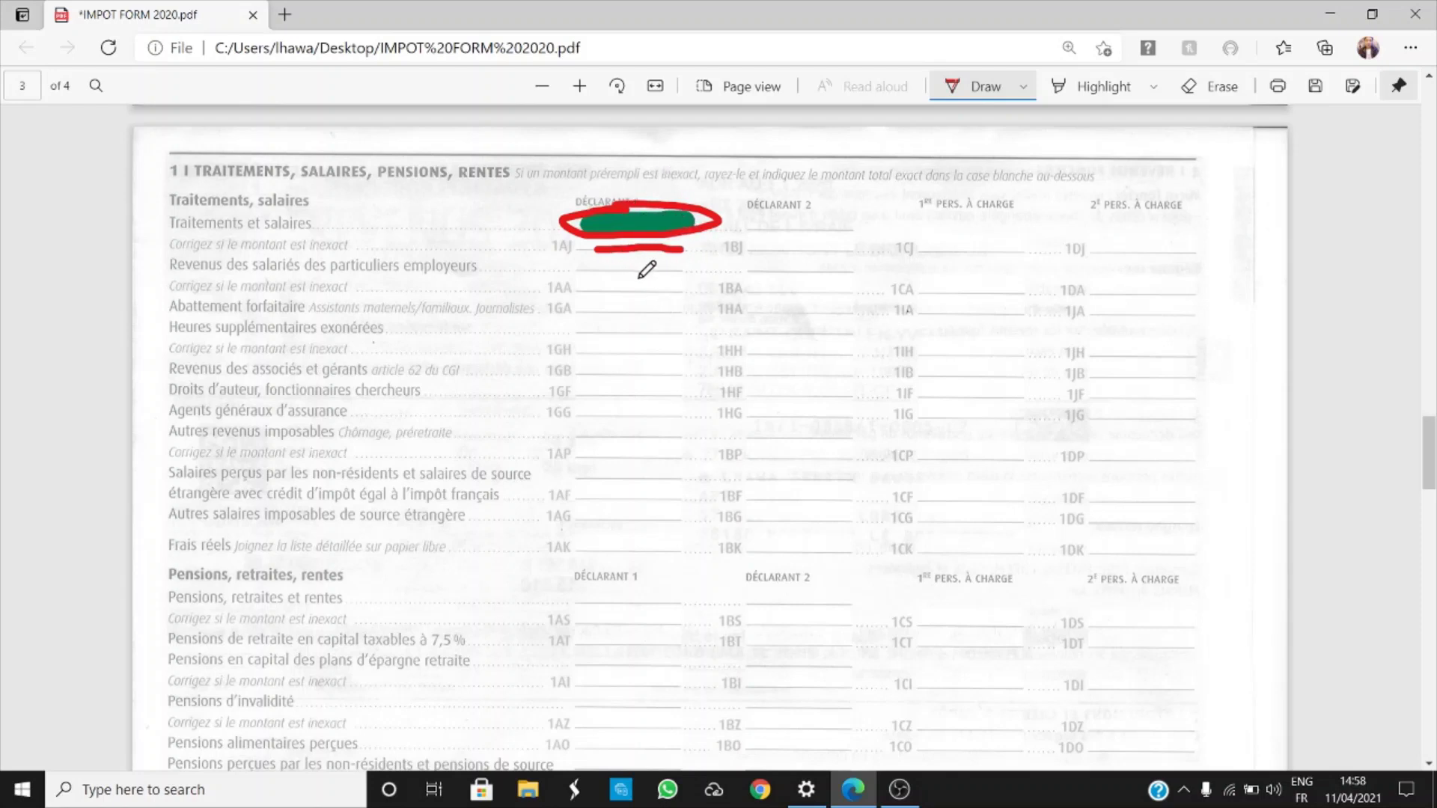
{"action": "left_click_drag", "start_coordinate": [641, 269], "coordinate": [648, 525]}
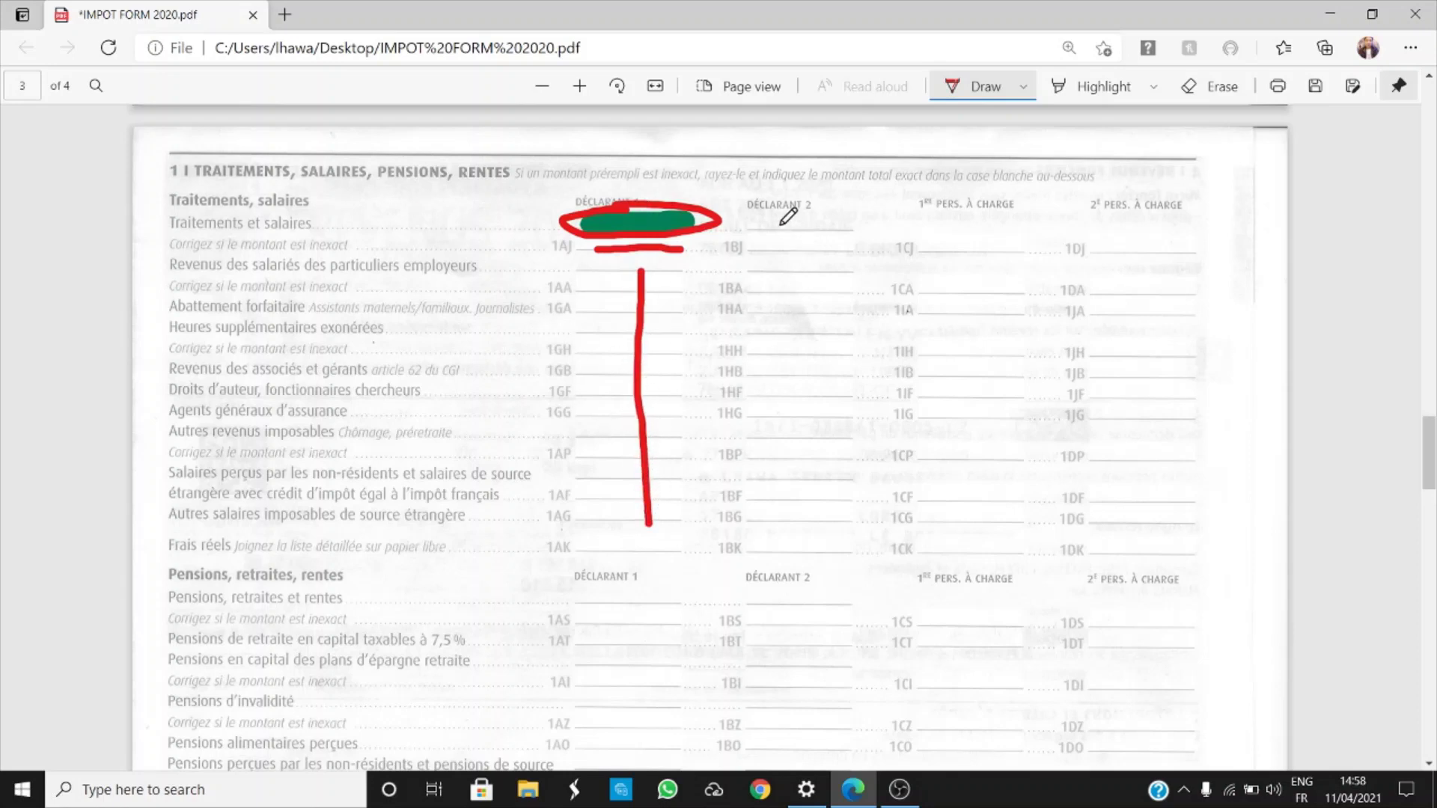
Mark the Déclarant 2 salary fields, circle the 1re and 2e Pers. à charge headings, and mark fields 1CJ and 1DJ in red.
{"action": "mouse_move", "coordinate": [771, 222]}
{"action": "left_mouse_down"}
{"action": "mouse_move", "coordinate": [827, 222]}
{"action": "mouse_move", "coordinate": [767, 241]}
{"action": "mouse_move", "coordinate": [815, 232]}
{"action": "left_mouse_up"}
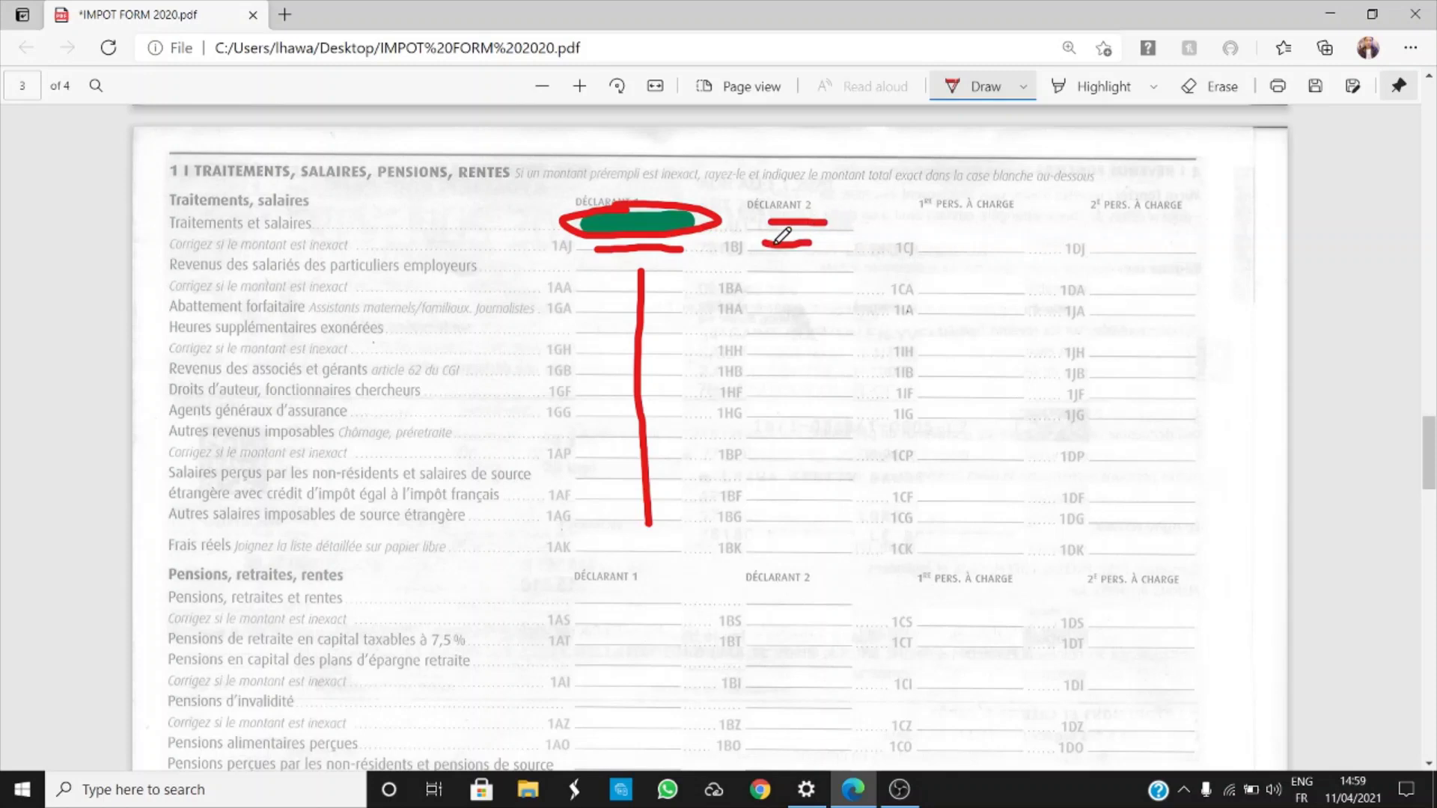
{"action": "mouse_move", "coordinate": [778, 241]}
{"action": "left_mouse_down"}
{"action": "mouse_move", "coordinate": [815, 241]}
{"action": "mouse_move", "coordinate": [805, 221]}
{"action": "mouse_move", "coordinate": [826, 220]}
{"action": "left_mouse_up"}
{"action": "mouse_move", "coordinate": [959, 182]}
{"action": "left_mouse_down"}
{"action": "mouse_move", "coordinate": [880, 193]}
{"action": "mouse_move", "coordinate": [1027, 209]}
{"action": "mouse_move", "coordinate": [989, 180]}
{"action": "mouse_move", "coordinate": [955, 185]}
{"action": "left_mouse_up"}
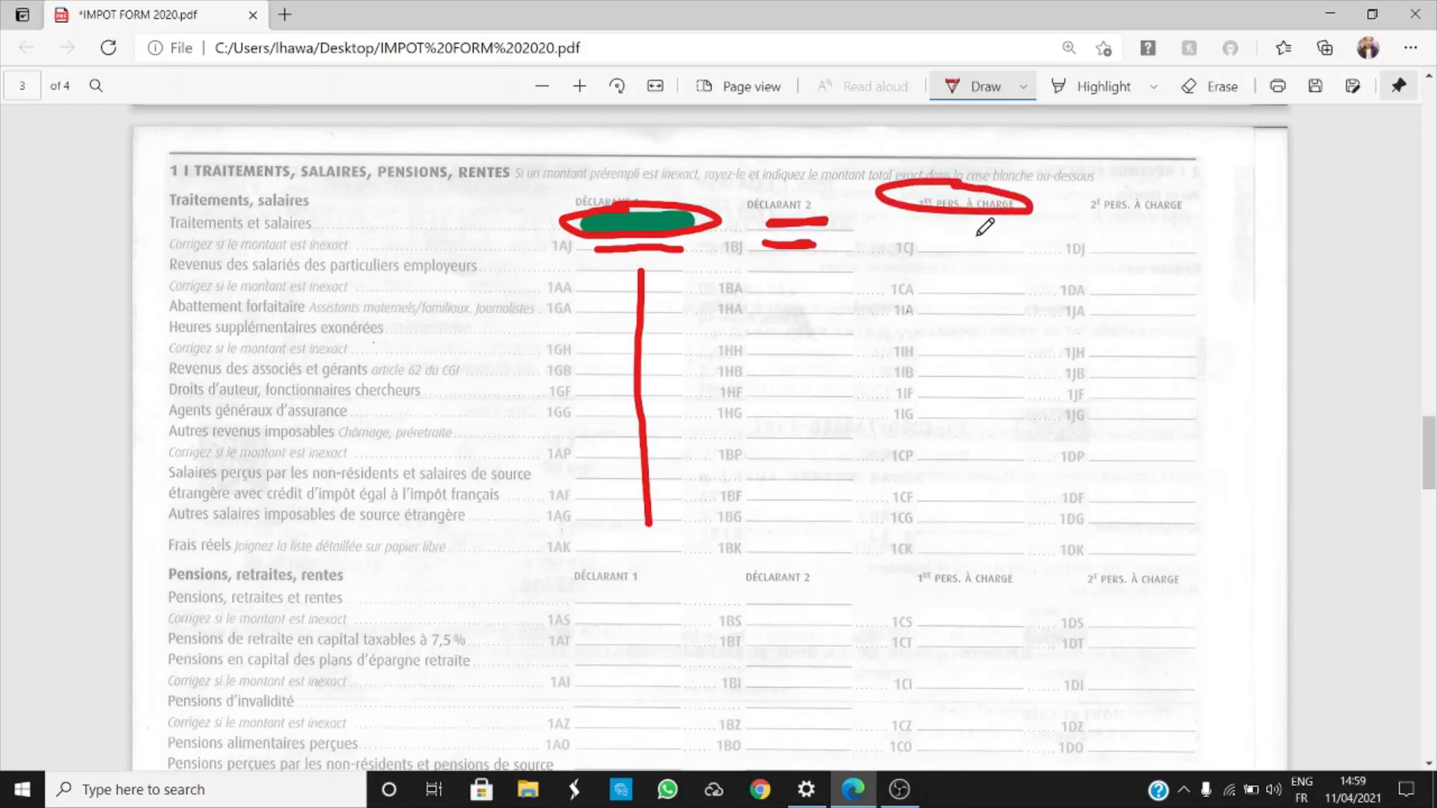
{"action": "left_click_drag", "start_coordinate": [977, 235], "coordinate": [1004, 242]}
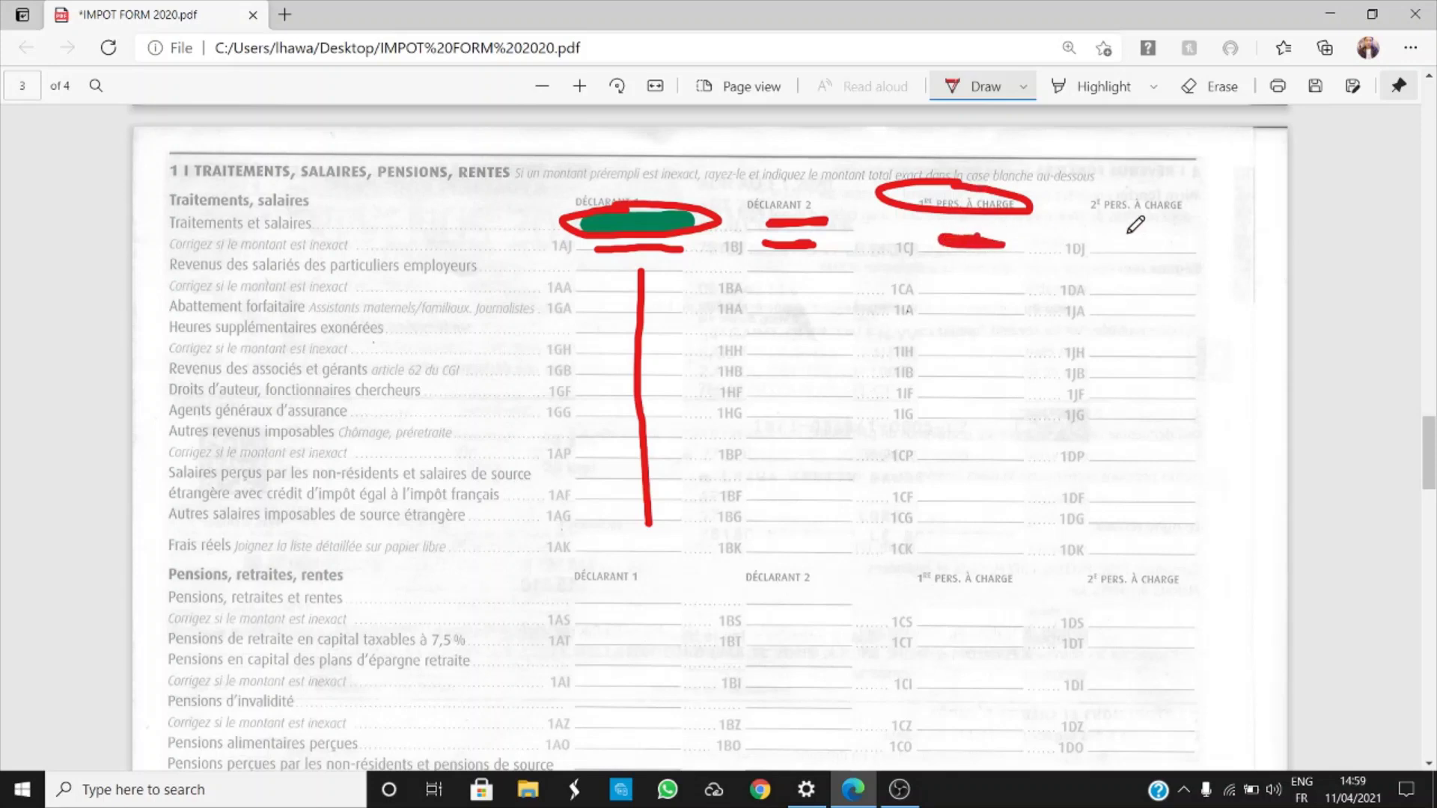
{"action": "mouse_move", "coordinate": [1162, 188]}
{"action": "left_mouse_down"}
{"action": "mouse_move", "coordinate": [1078, 199]}
{"action": "mouse_move", "coordinate": [1182, 201]}
{"action": "mouse_move", "coordinate": [1127, 192]}
{"action": "left_mouse_up"}
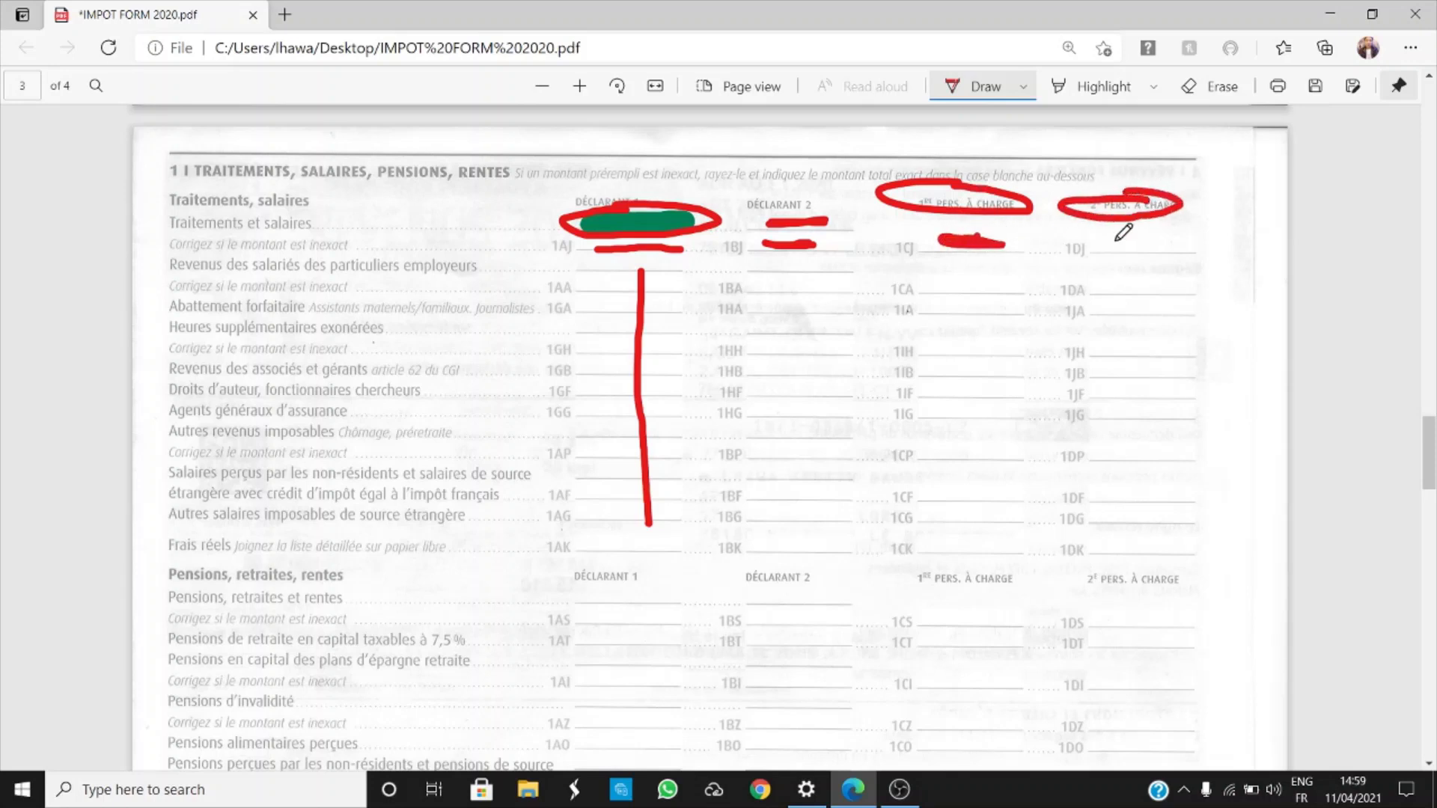
{"action": "left_click_drag", "start_coordinate": [1115, 244], "coordinate": [1173, 246]}
Draw short vertical red strokes in the Déclarant 2 and two Pers. à charge columns, and enclose these three salary columns in one loop.
{"action": "left_click_drag", "start_coordinate": [825, 290], "coordinate": [819, 357]}
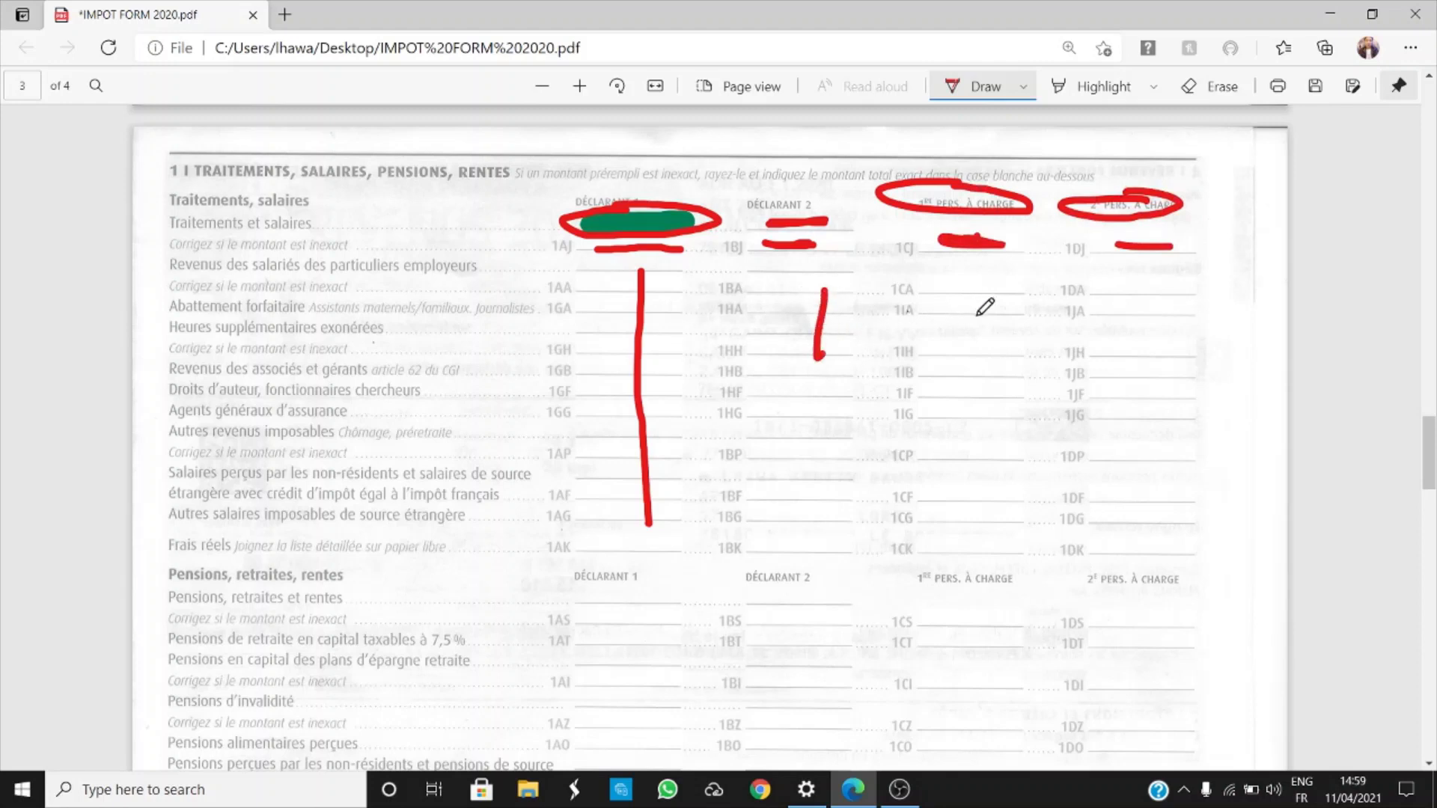
{"action": "left_click_drag", "start_coordinate": [976, 309], "coordinate": [979, 333]}
{"action": "left_click_drag", "start_coordinate": [1123, 304], "coordinate": [1132, 335]}
{"action": "mouse_move", "coordinate": [1129, 154]}
{"action": "left_mouse_down"}
{"action": "mouse_move", "coordinate": [809, 191]}
{"action": "mouse_move", "coordinate": [771, 400]}
{"action": "mouse_move", "coordinate": [1092, 520]}
{"action": "mouse_move", "coordinate": [1264, 263]}
{"action": "mouse_move", "coordinate": [1071, 152]}
{"action": "left_mouse_up"}
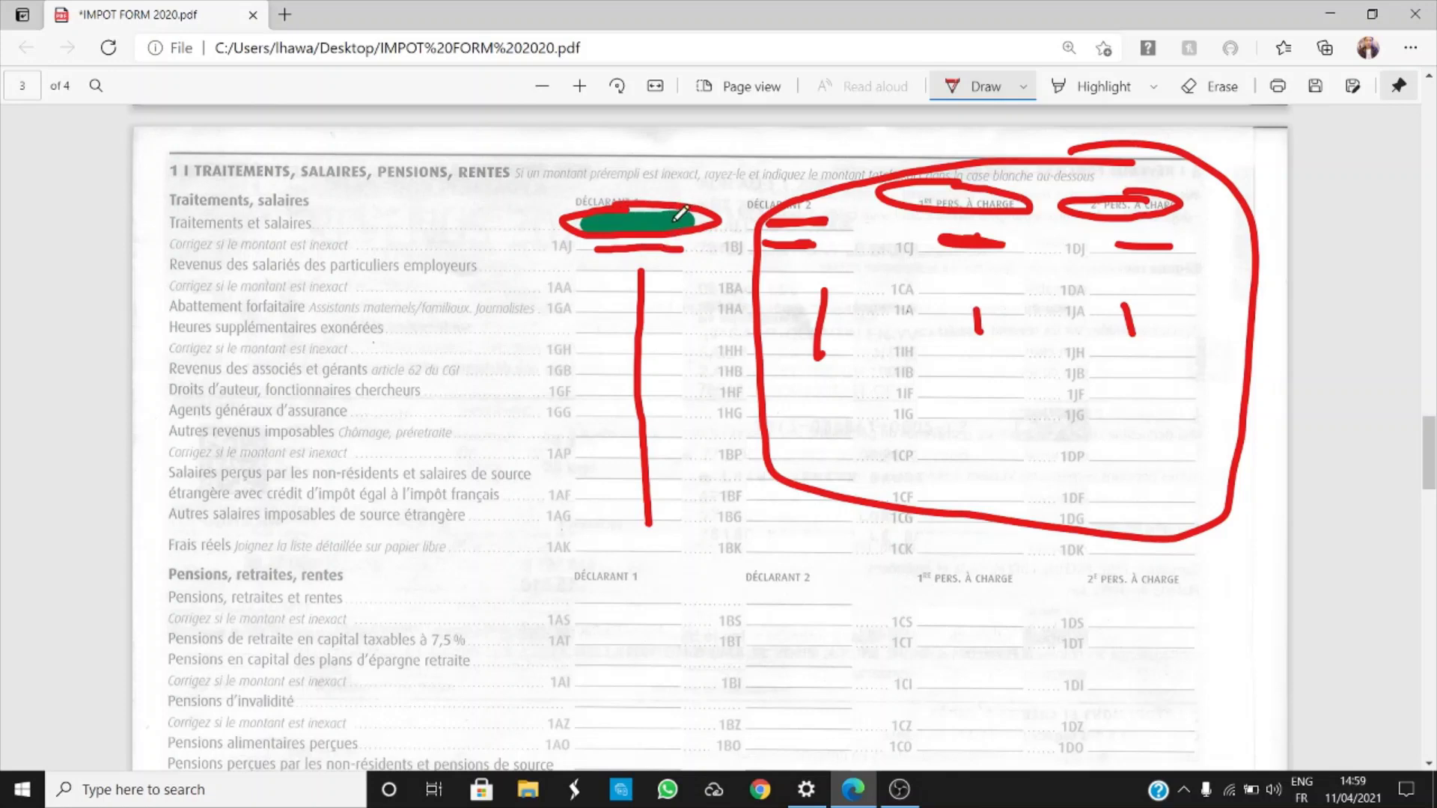
{"action": "mouse_move", "coordinate": [670, 217]}
{"action": "left_mouse_down"}
{"action": "mouse_move", "coordinate": [693, 216]}
{"action": "mouse_move", "coordinate": [668, 227]}
{"action": "left_mouse_up"}
On page 4, box the payer names under Traitements et salaires in red and circle the 79 amount on the cpam des yvelines line.
{"action": "scroll", "coordinate": [679, 258], "scroll_direction": "down", "scroll_amount": 15}
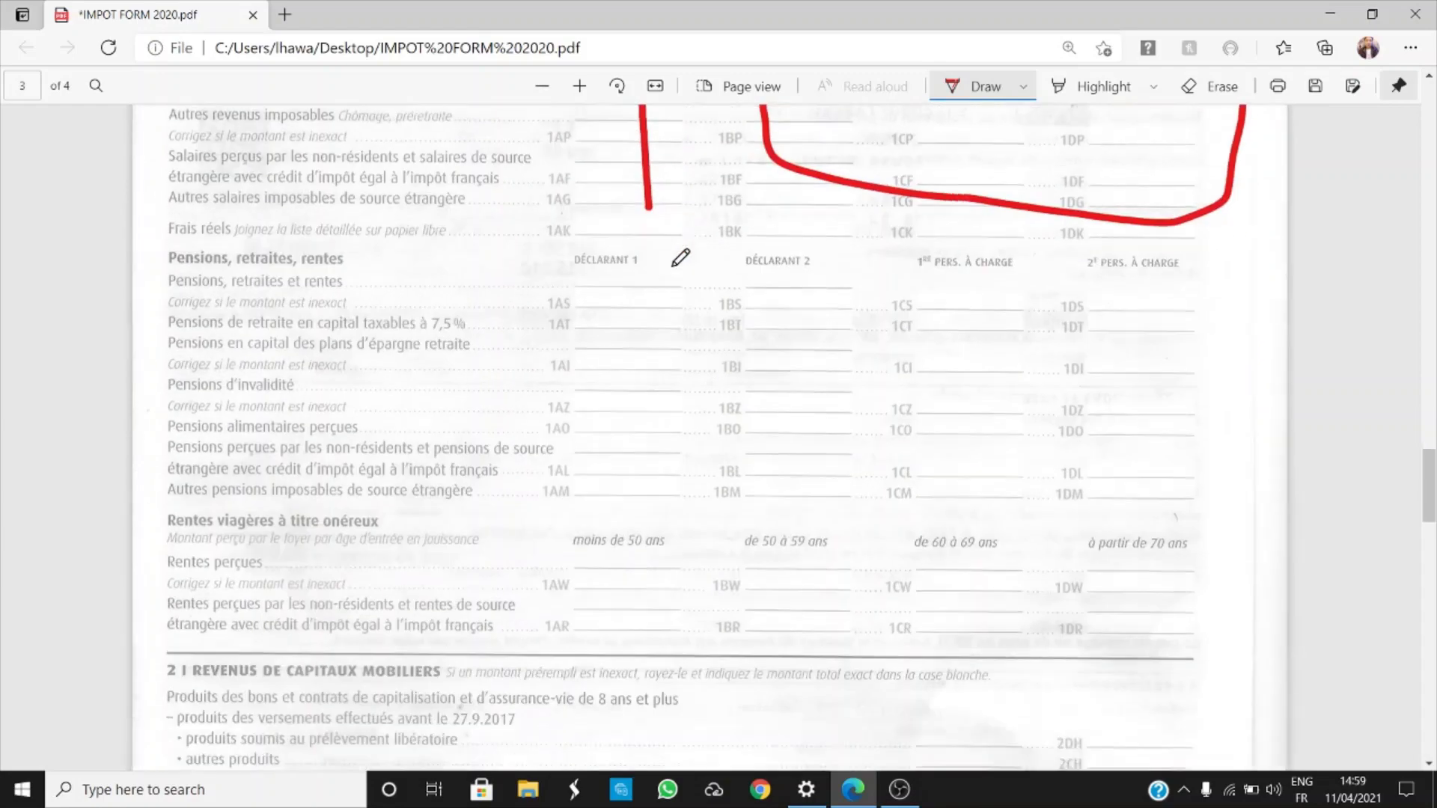
{"action": "scroll", "coordinate": [680, 258], "scroll_direction": "down", "scroll_amount": 10}
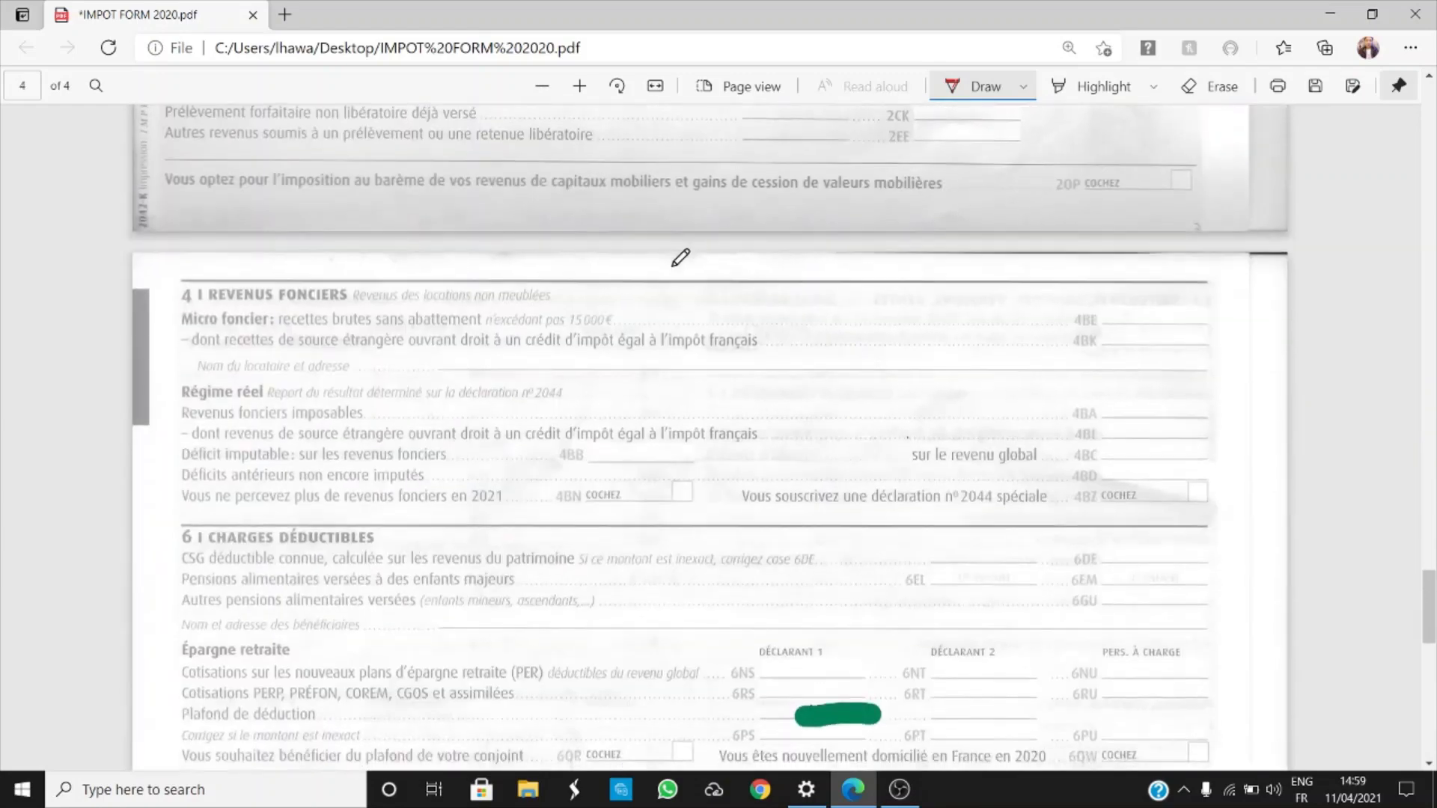
{"action": "key", "text": "ctrl+minus"}
{"action": "key", "text": "ctrl+minus"}
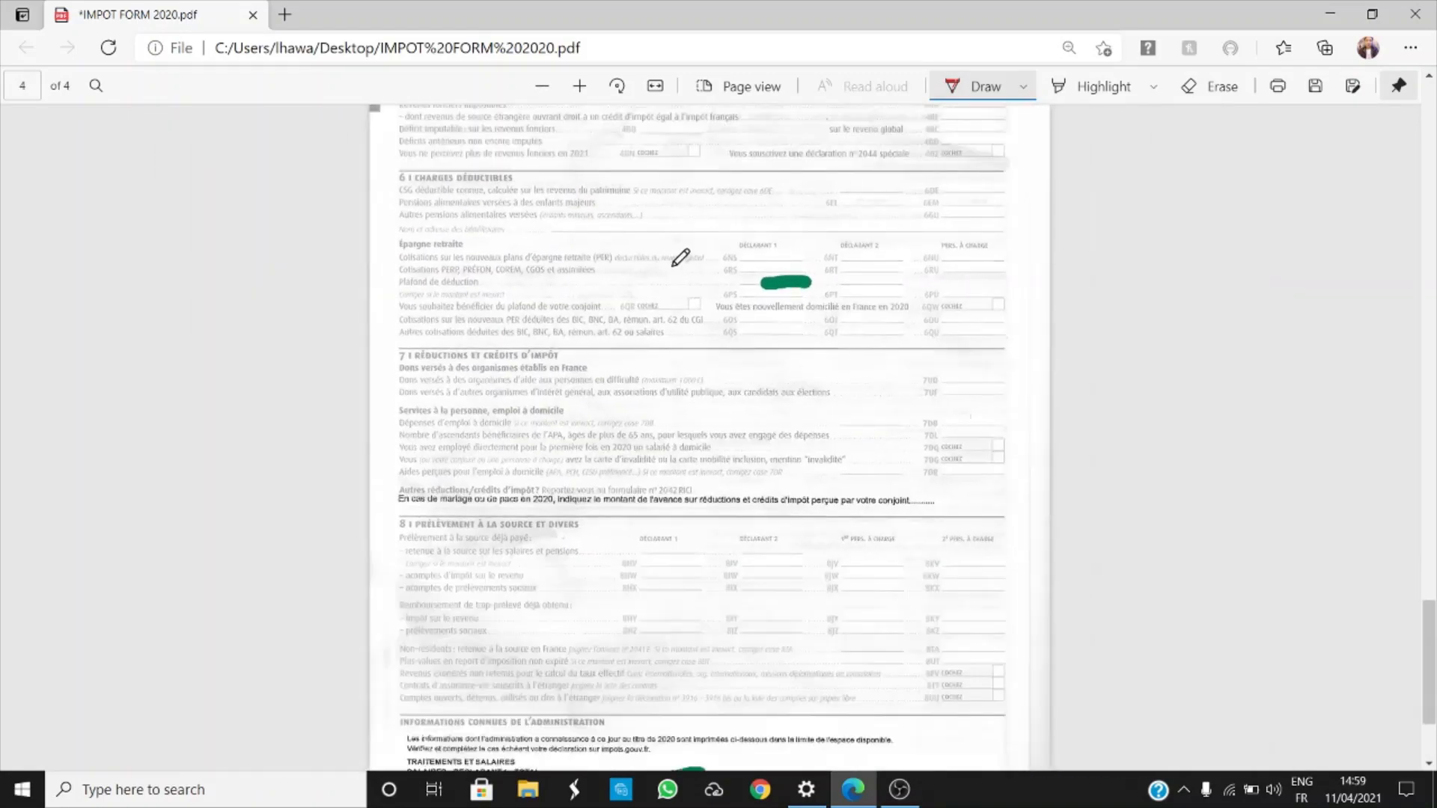
{"action": "scroll", "coordinate": [679, 258], "scroll_direction": "down", "scroll_amount": 3}
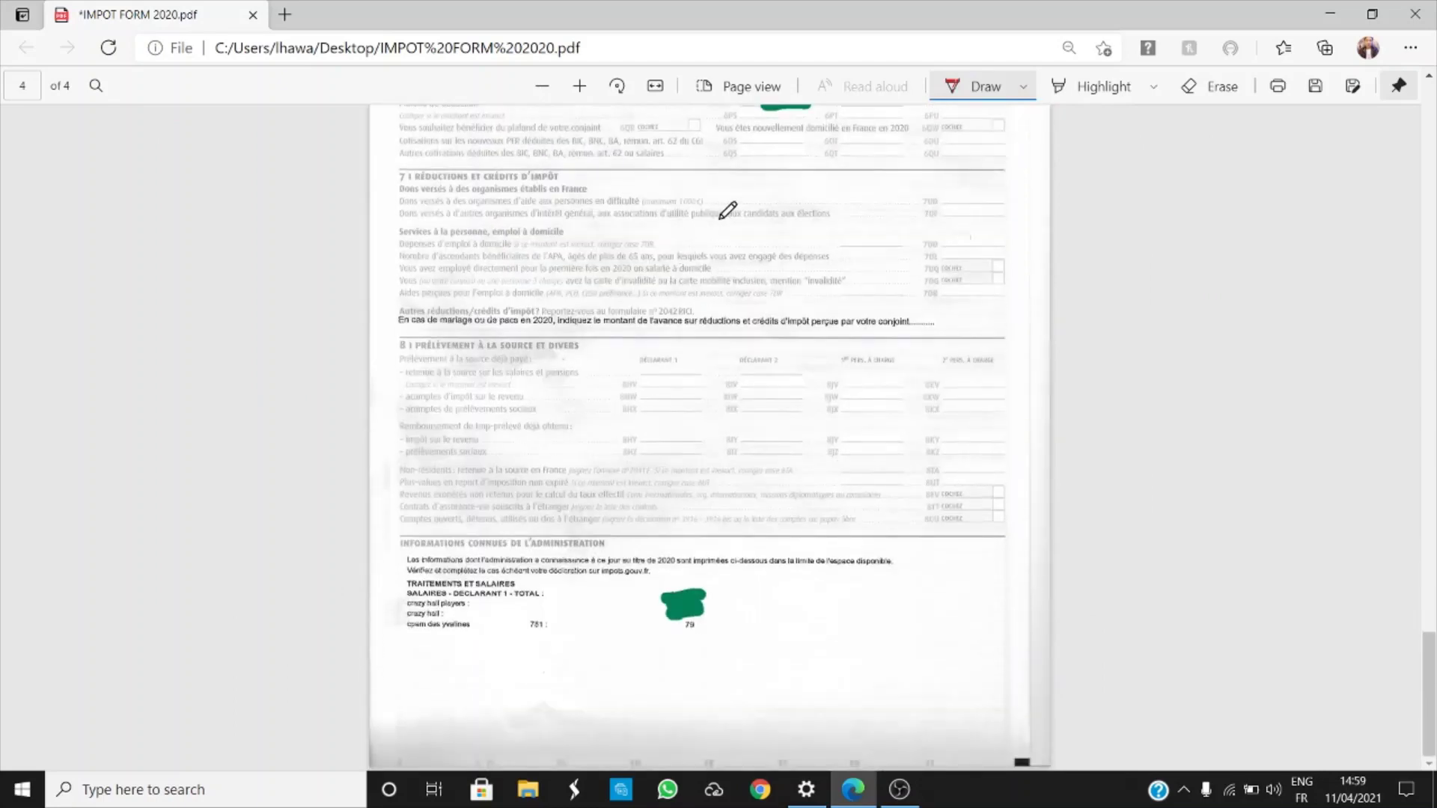
{"action": "scroll", "coordinate": [747, 462], "scroll_direction": "up", "scroll_amount": 4}
{"action": "scroll", "coordinate": [771, 194], "scroll_direction": "down", "scroll_amount": 5}
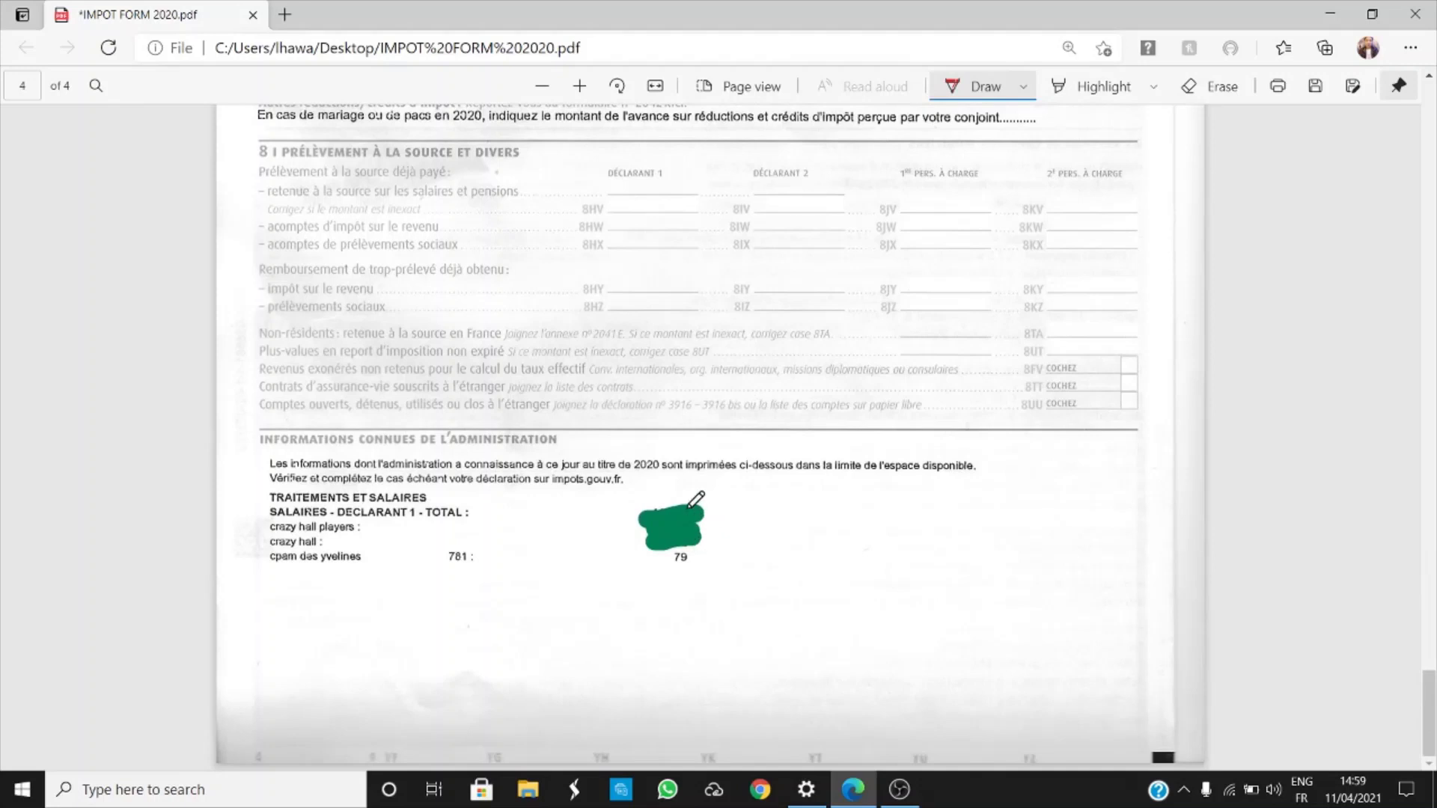
{"action": "scroll", "coordinate": [759, 518], "scroll_direction": "up", "scroll_amount": 1}
{"action": "scroll", "coordinate": [767, 524], "scroll_direction": "down", "scroll_amount": 1}
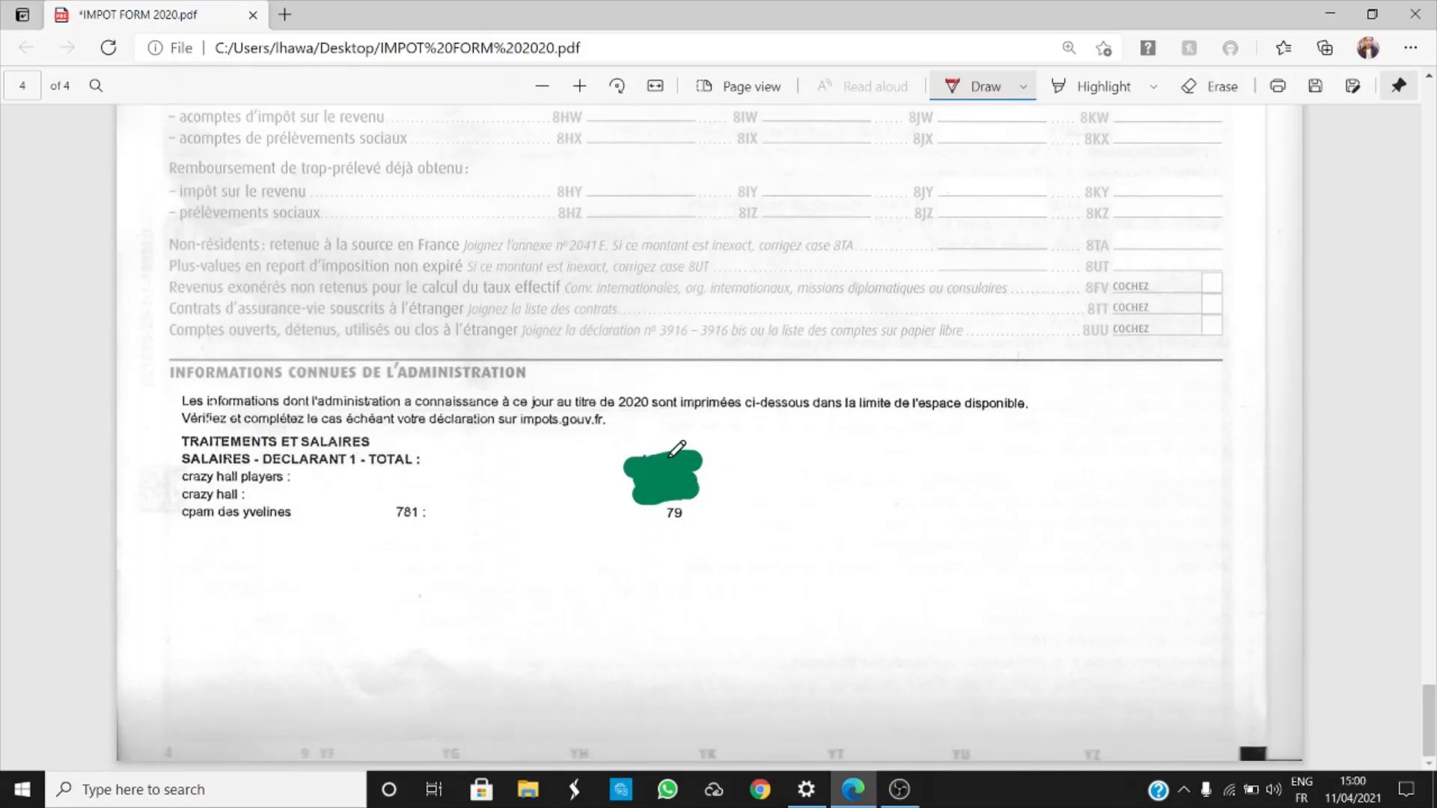
{"action": "mouse_move", "coordinate": [313, 457]}
{"action": "left_mouse_down"}
{"action": "mouse_move", "coordinate": [168, 453]}
{"action": "mouse_move", "coordinate": [159, 539]}
{"action": "mouse_move", "coordinate": [318, 524]}
{"action": "mouse_move", "coordinate": [313, 457]}
{"action": "left_mouse_up"}
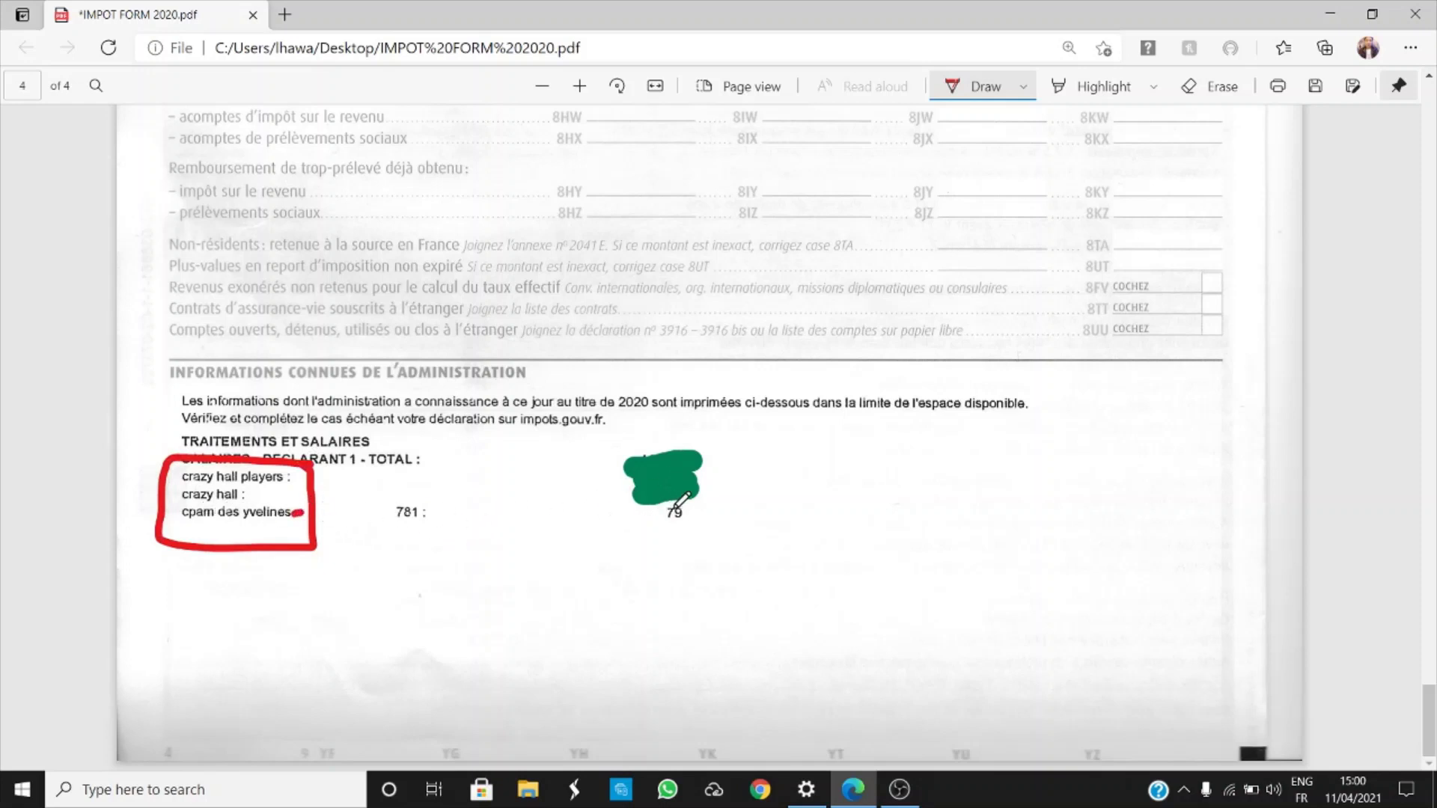
{"action": "mouse_move", "coordinate": [680, 509]}
{"action": "left_mouse_down"}
{"action": "mouse_move", "coordinate": [683, 544]}
{"action": "mouse_move", "coordinate": [677, 492]}
{"action": "left_mouse_up"}
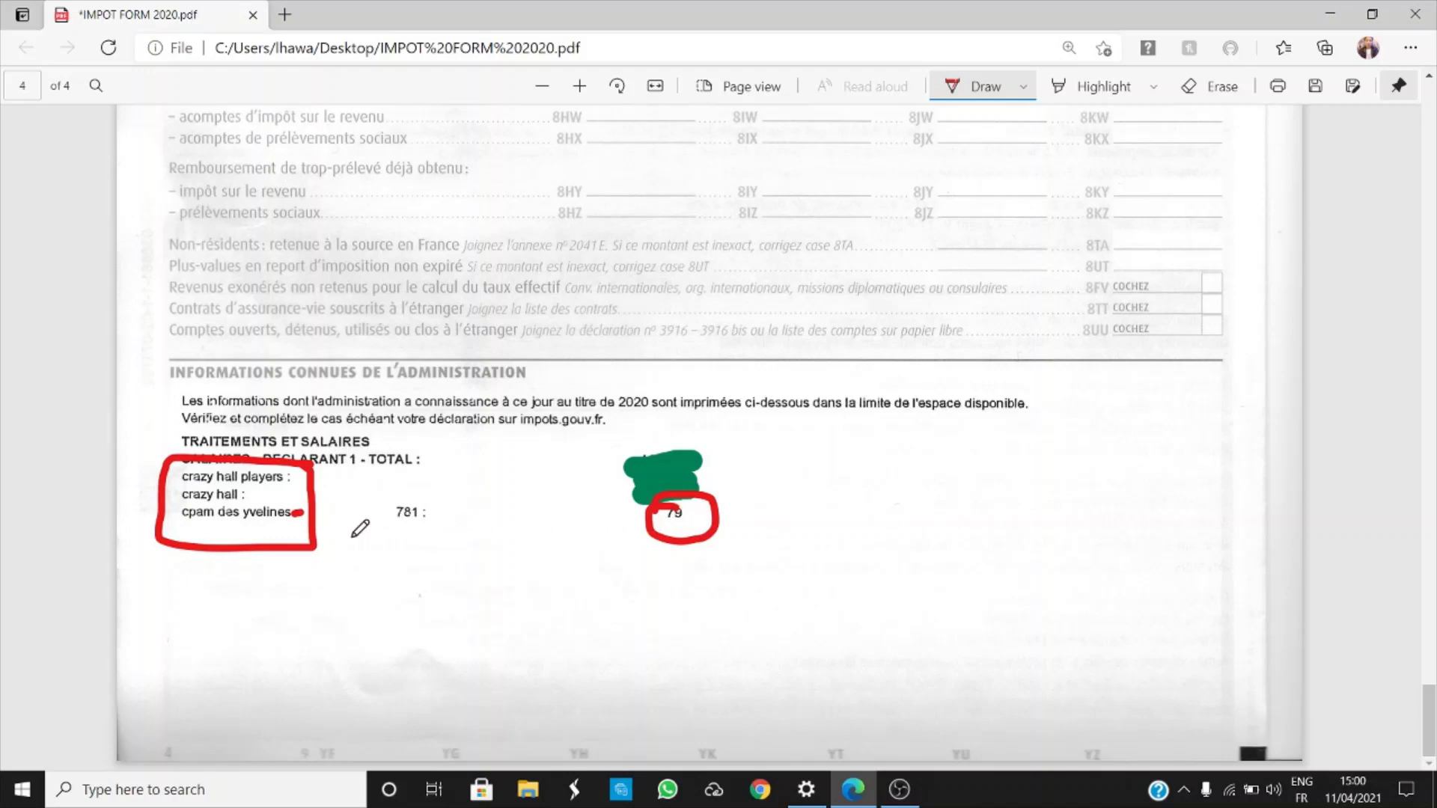
{"action": "left_click_drag", "start_coordinate": [182, 530], "coordinate": [301, 529]}
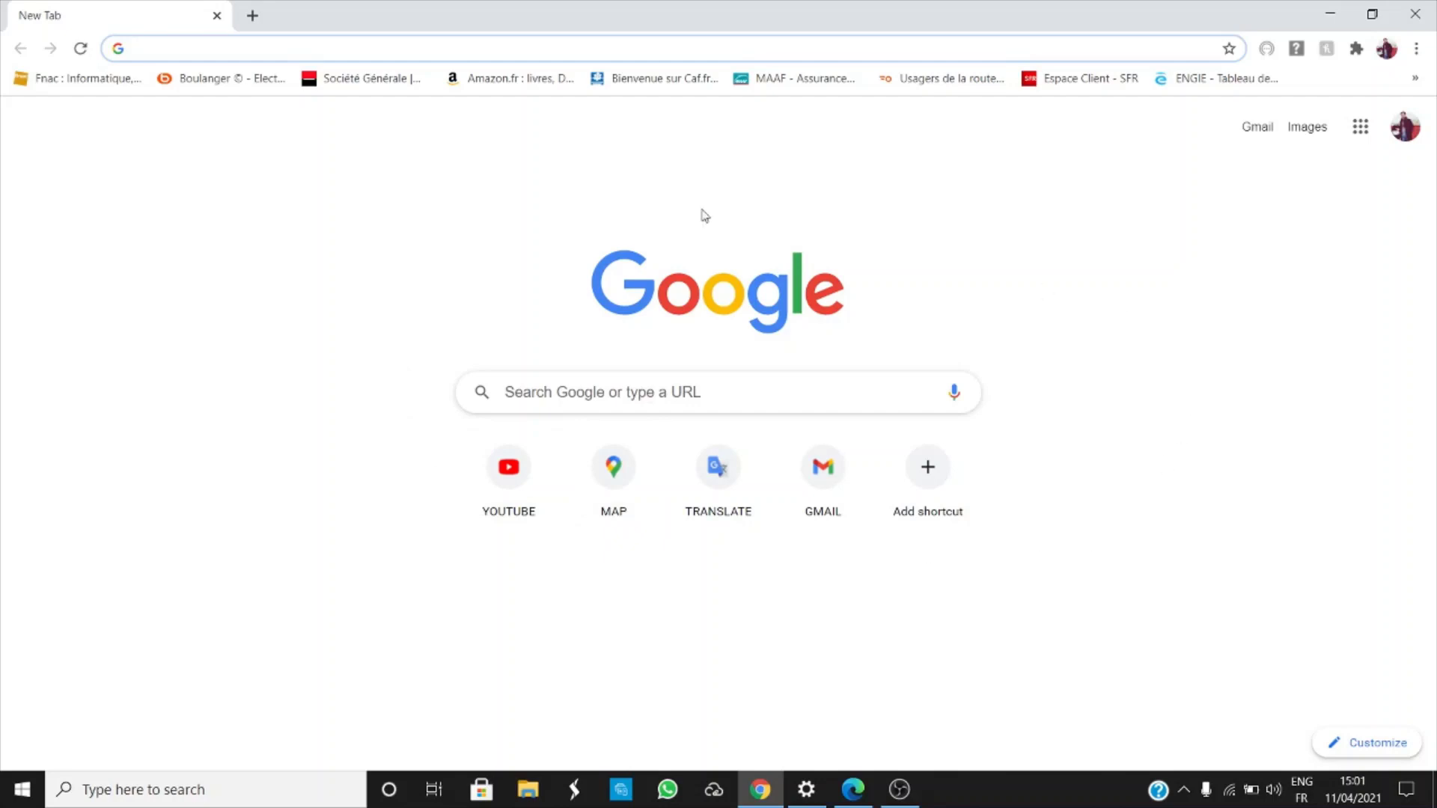
Search Google in Chrome for "OFFICE D'impot de versaille".
{"action": "left_click", "coordinate": [602, 395]}
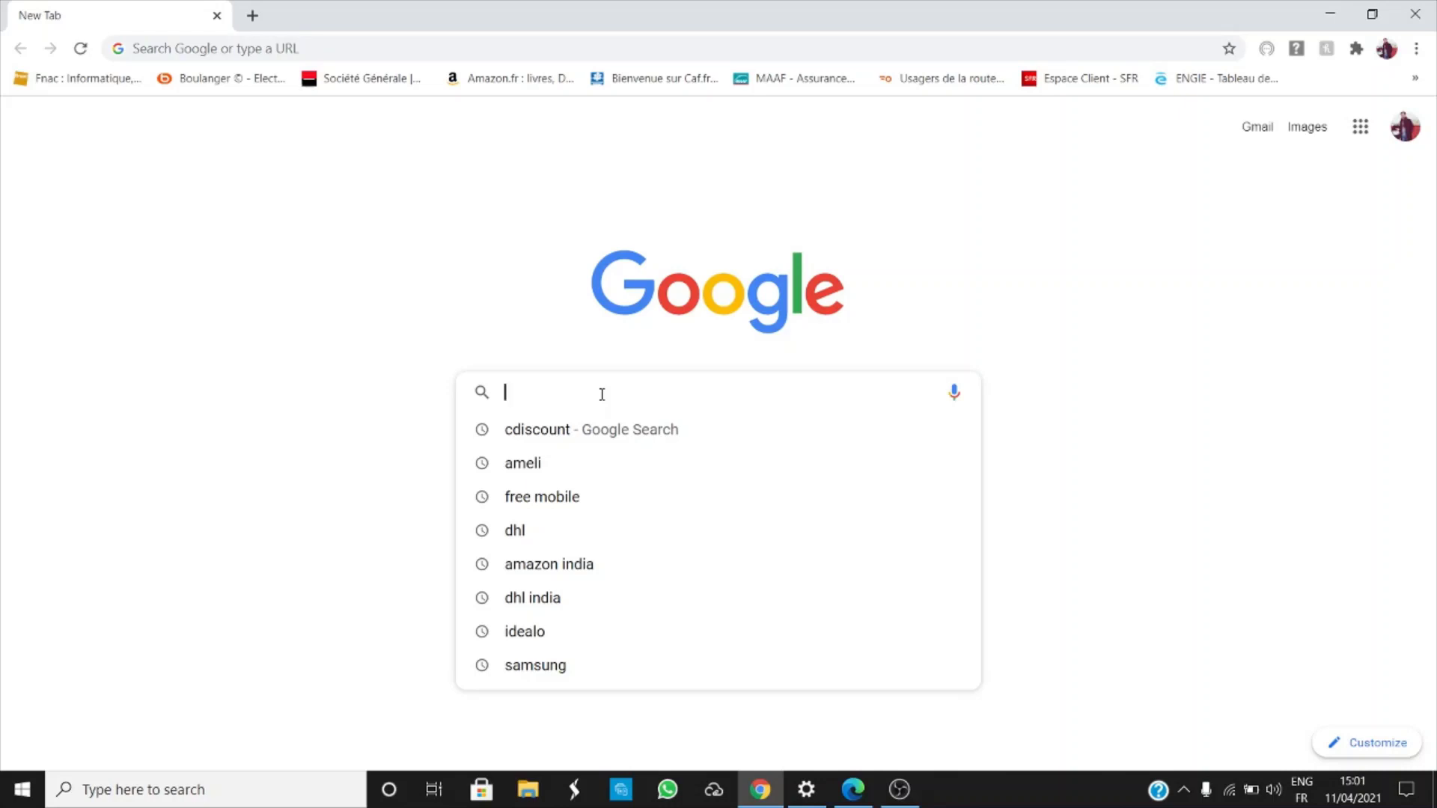
{"action": "type", "text": "OF"}
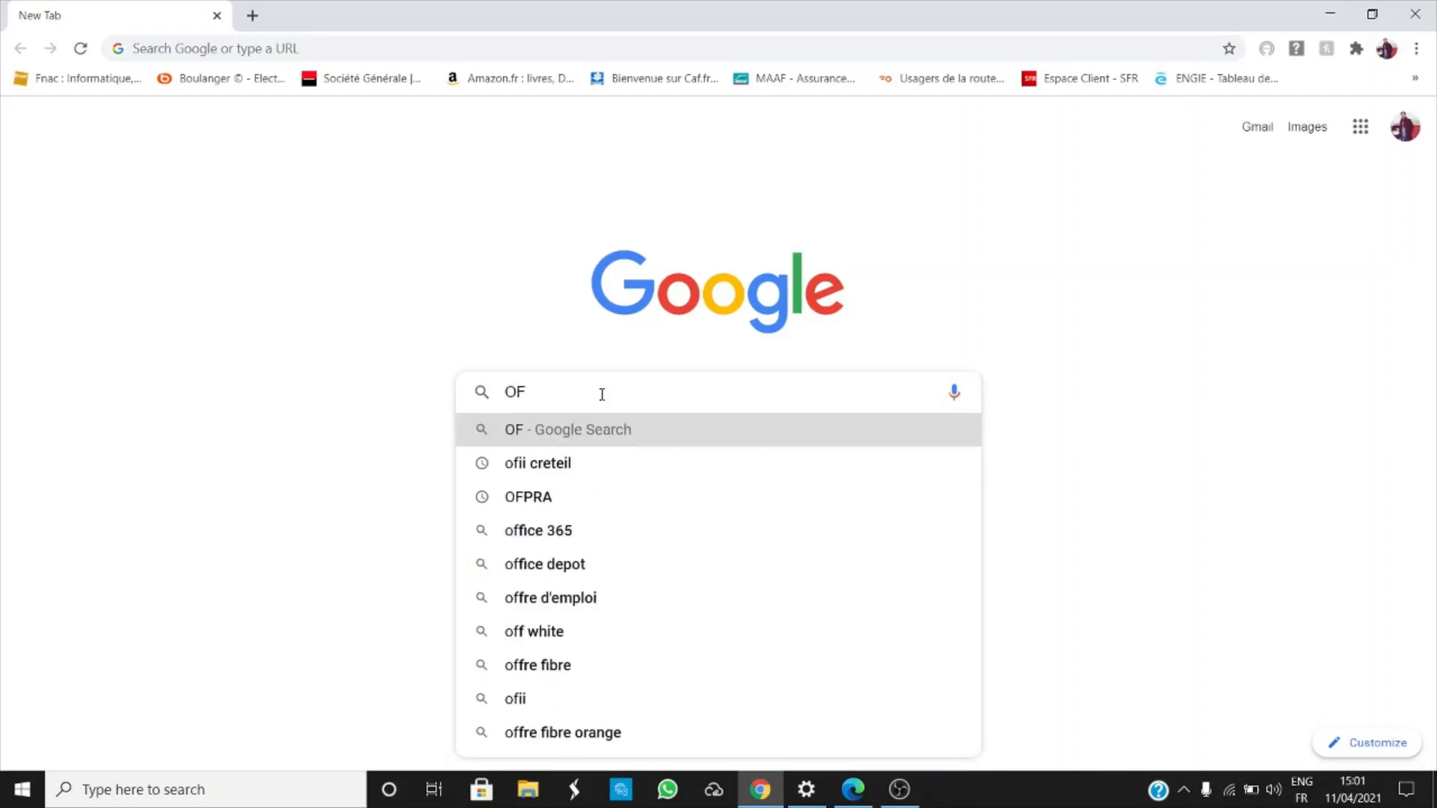
{"action": "type", "text": "FICE"}
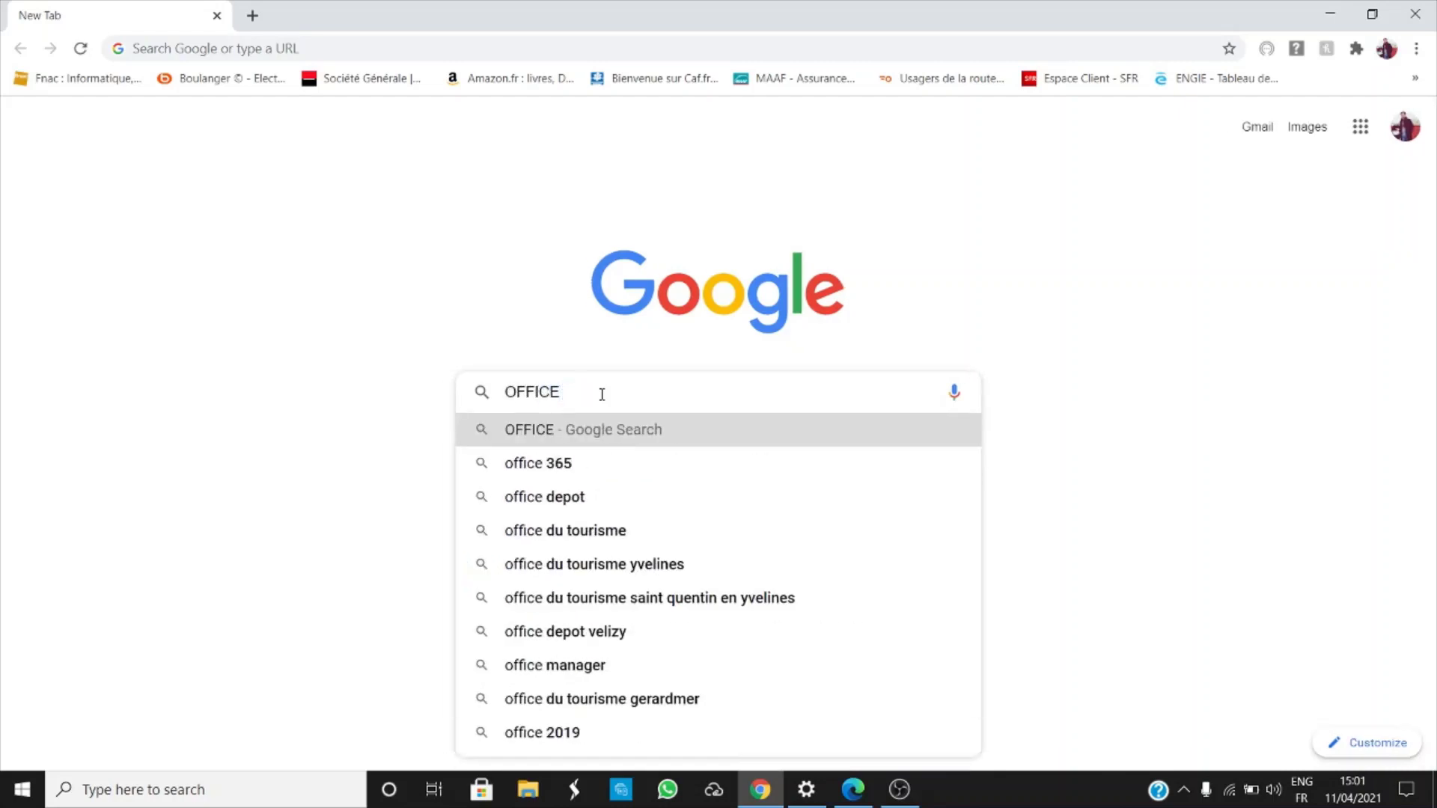
{"action": "type", "text": " D"}
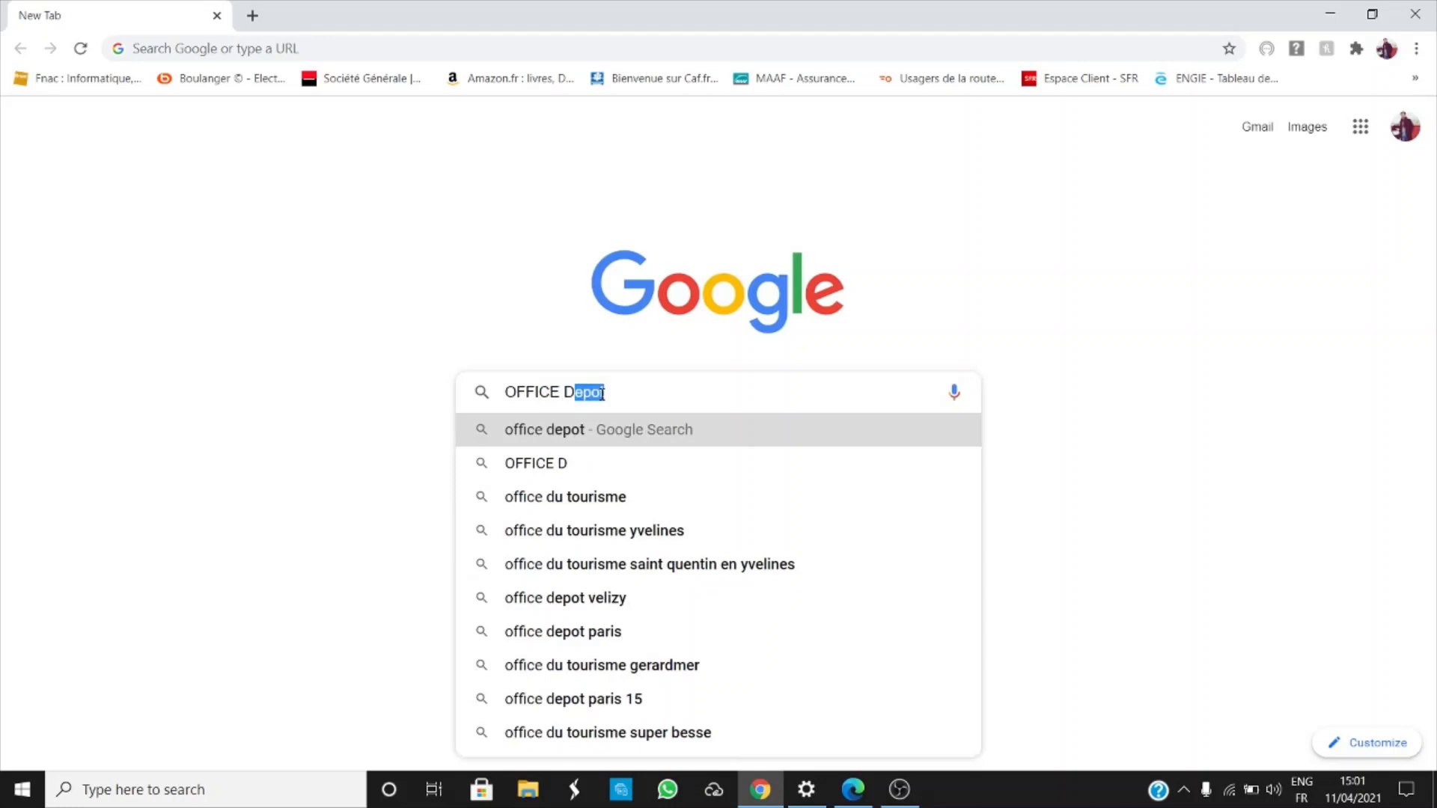
{"action": "type", "text": "'"}
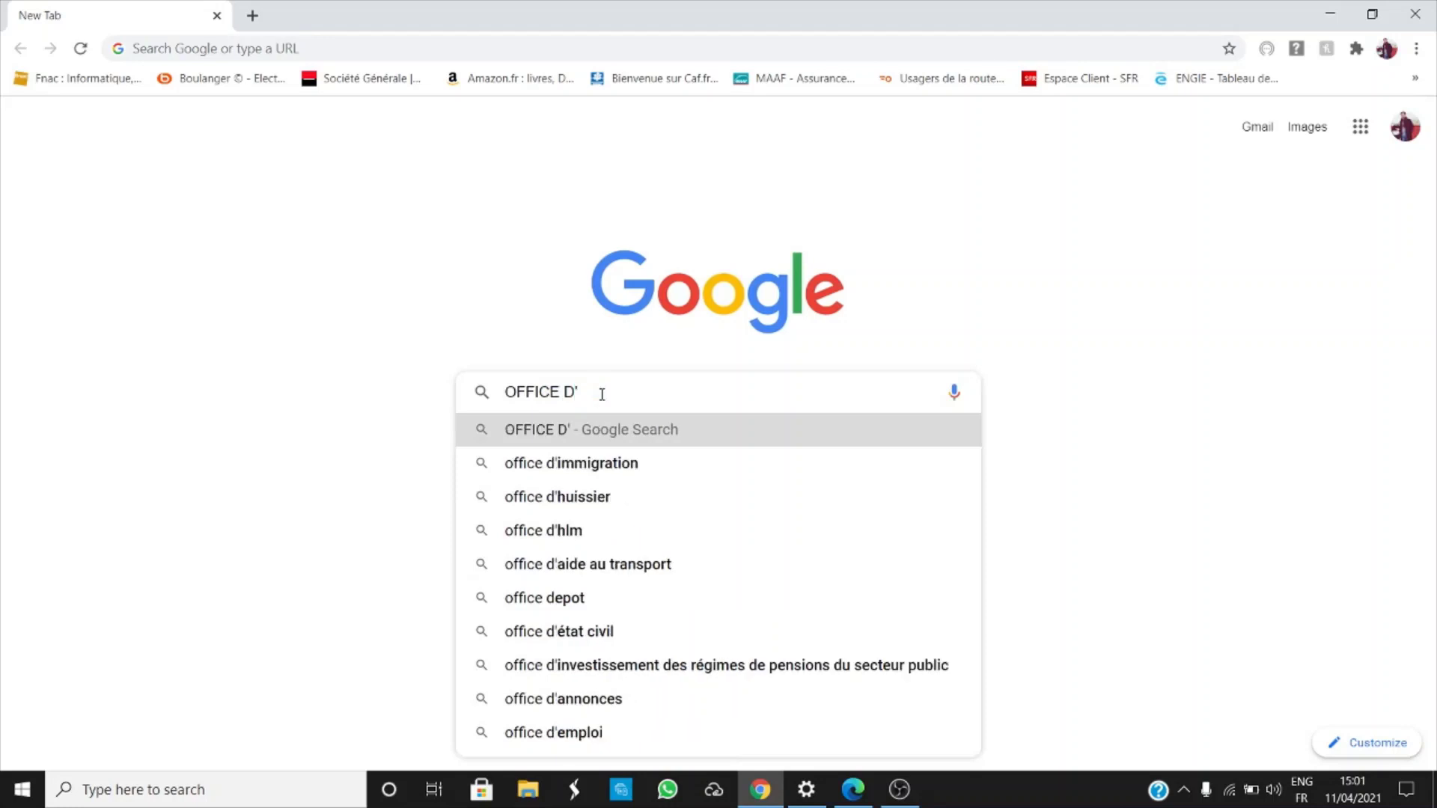
{"action": "type", "text": "impot"}
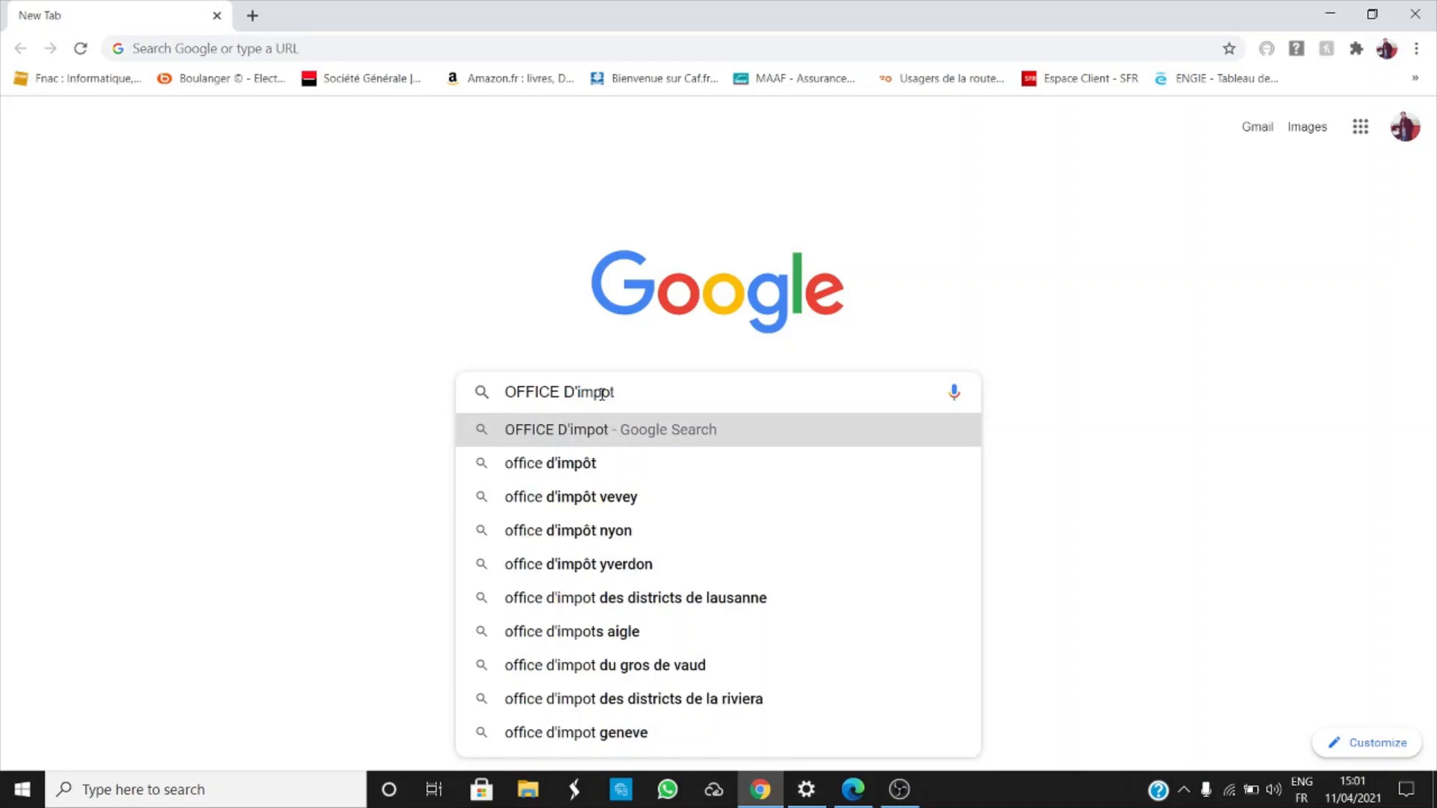
{"action": "type", "text": " de "}
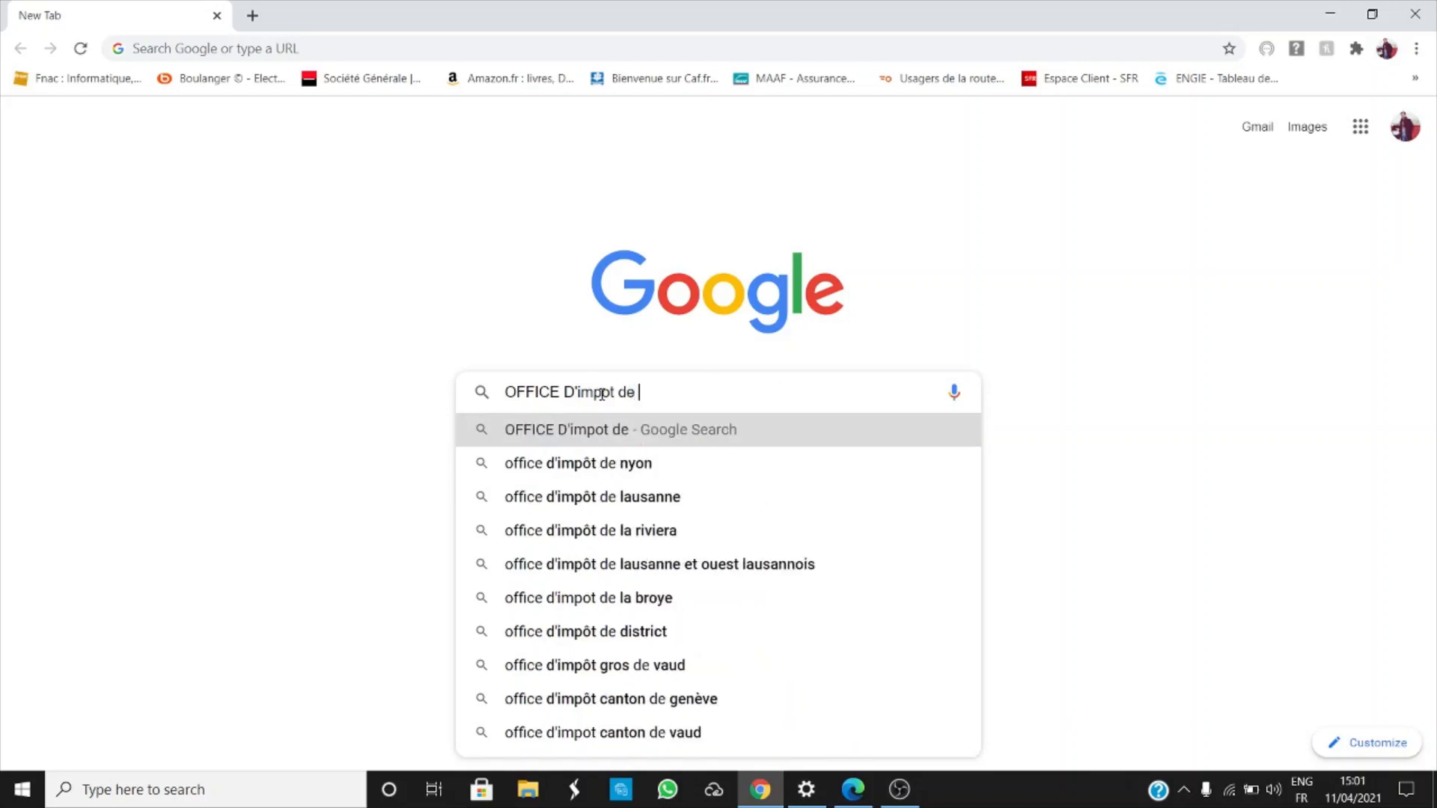
{"action": "type", "text": "ver"}
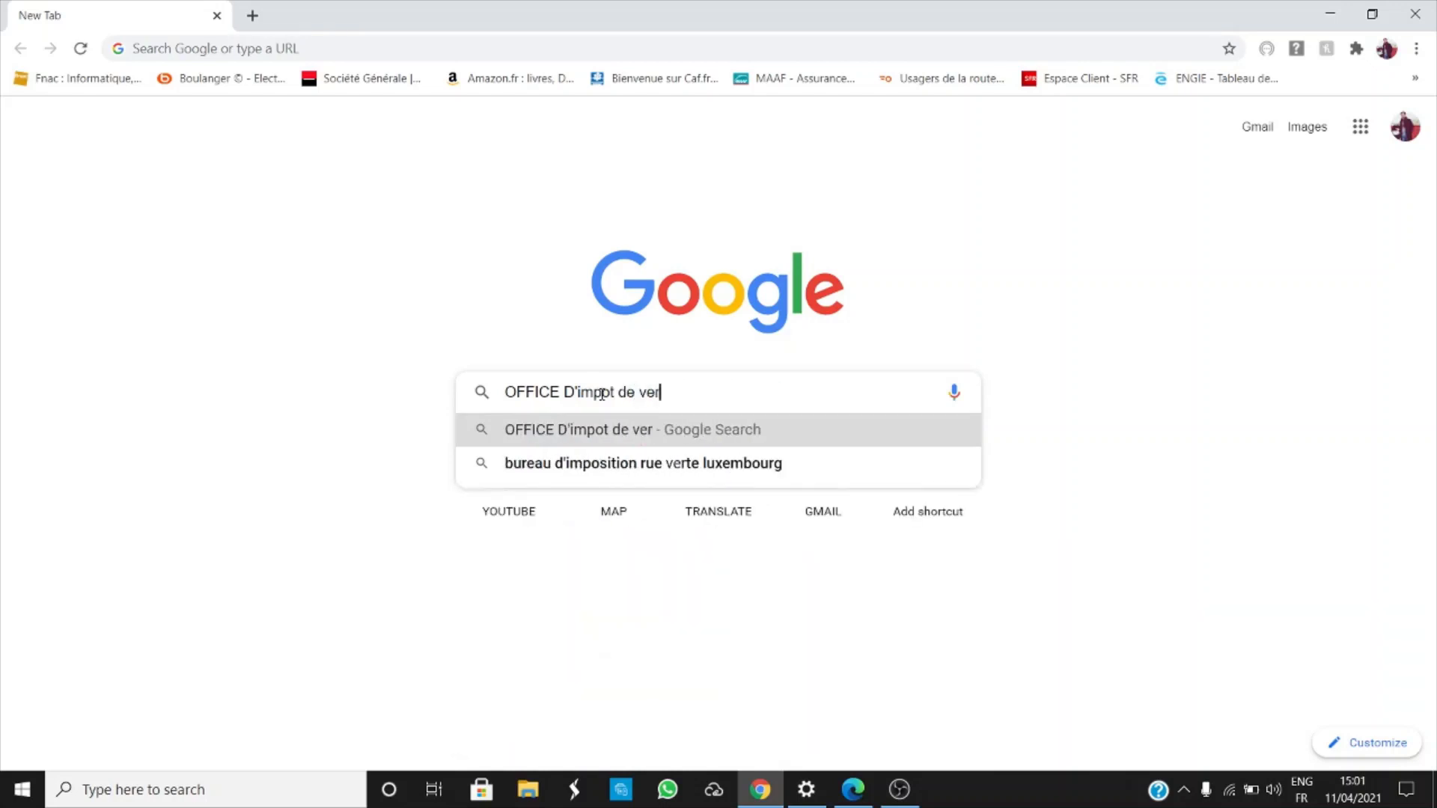
{"action": "type", "text": "saill"}
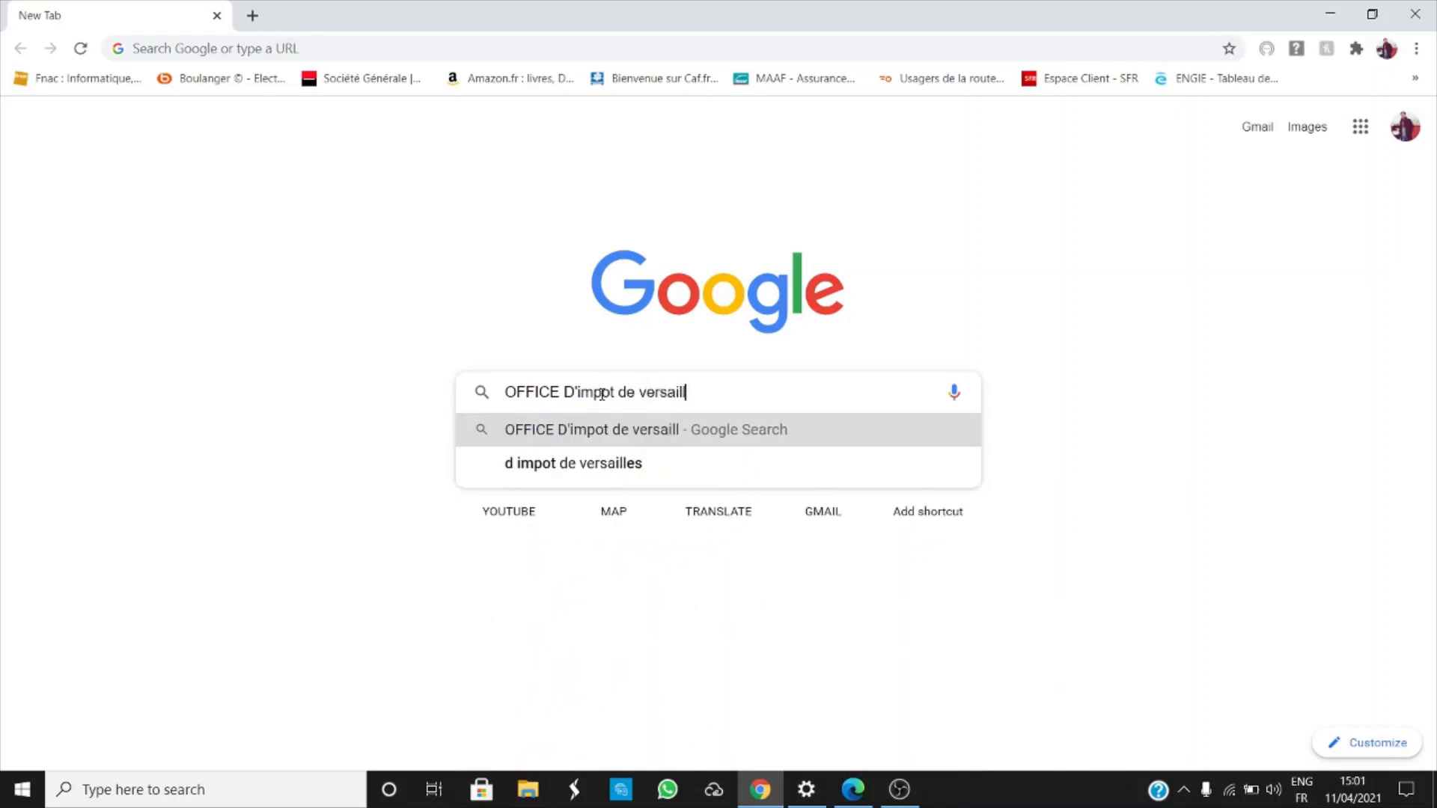
{"action": "type", "text": "e"}
{"action": "key", "text": "Return"}
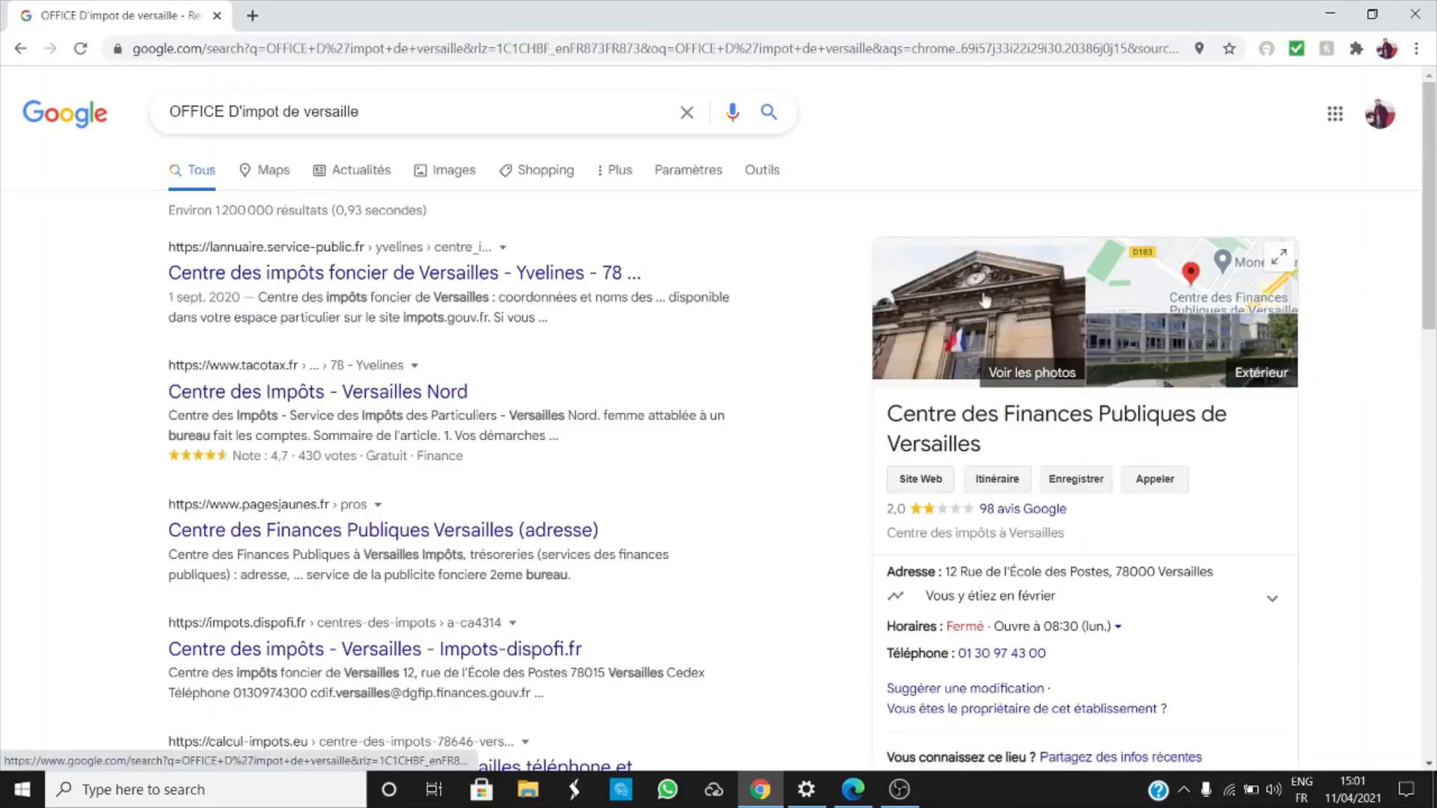
Examine the address, opening hours and phone number of the Centre des Finances Publiques de Versailles in its listing.
{"action": "scroll", "coordinate": [981, 445], "scroll_direction": "down", "scroll_amount": 1}
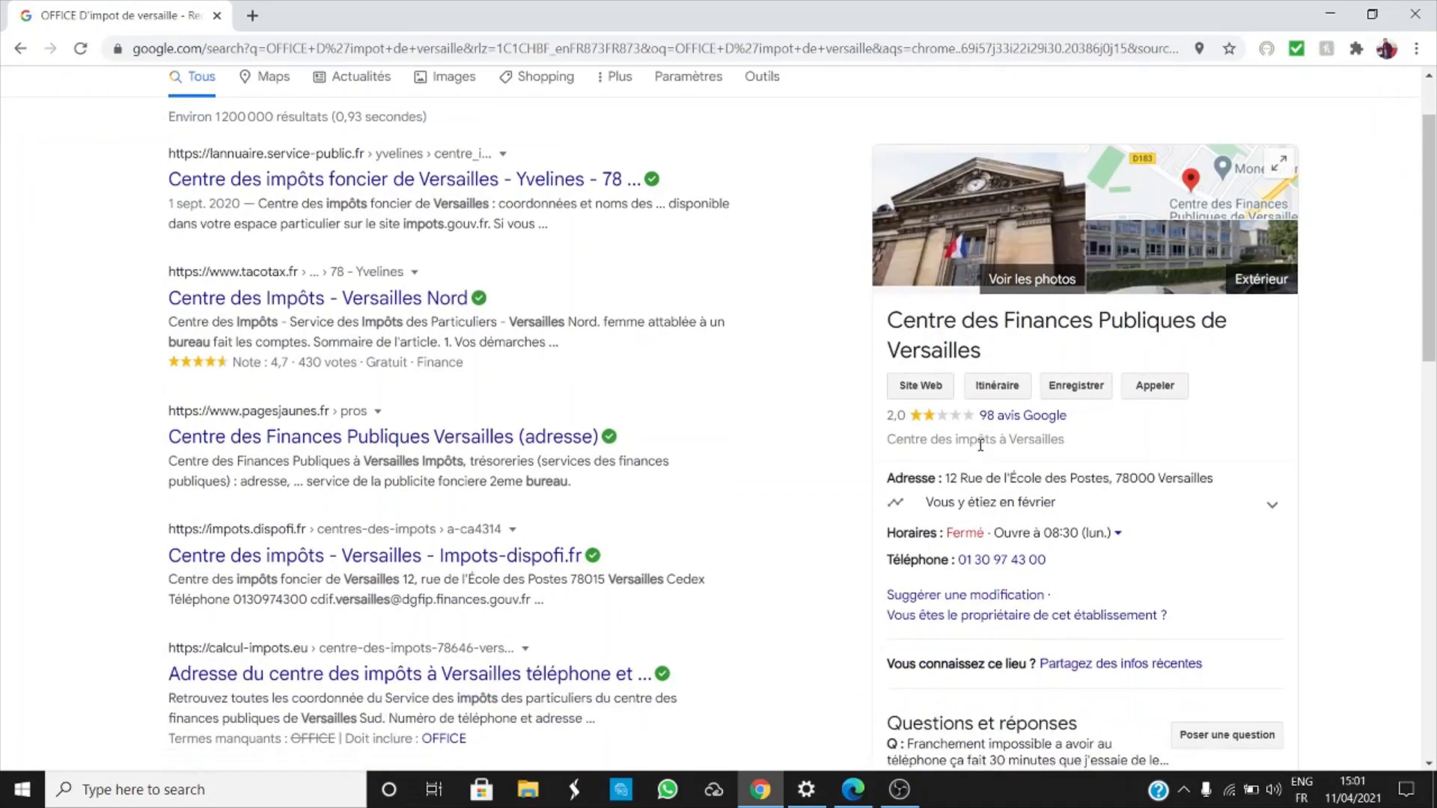
{"action": "scroll", "coordinate": [981, 446], "scroll_direction": "up", "scroll_amount": 3}
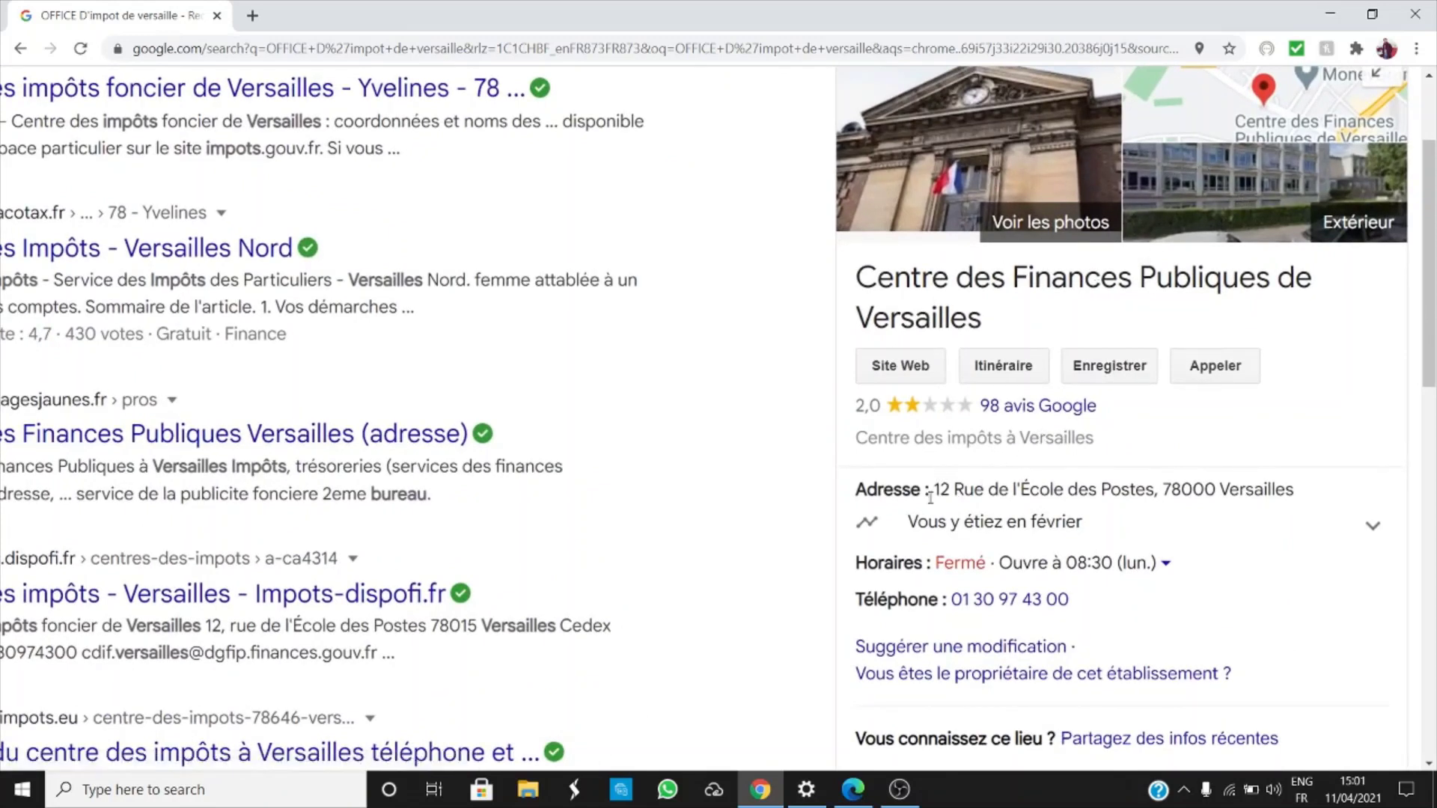
{"action": "scroll", "coordinate": [930, 495], "scroll_direction": "up", "scroll_amount": 3}
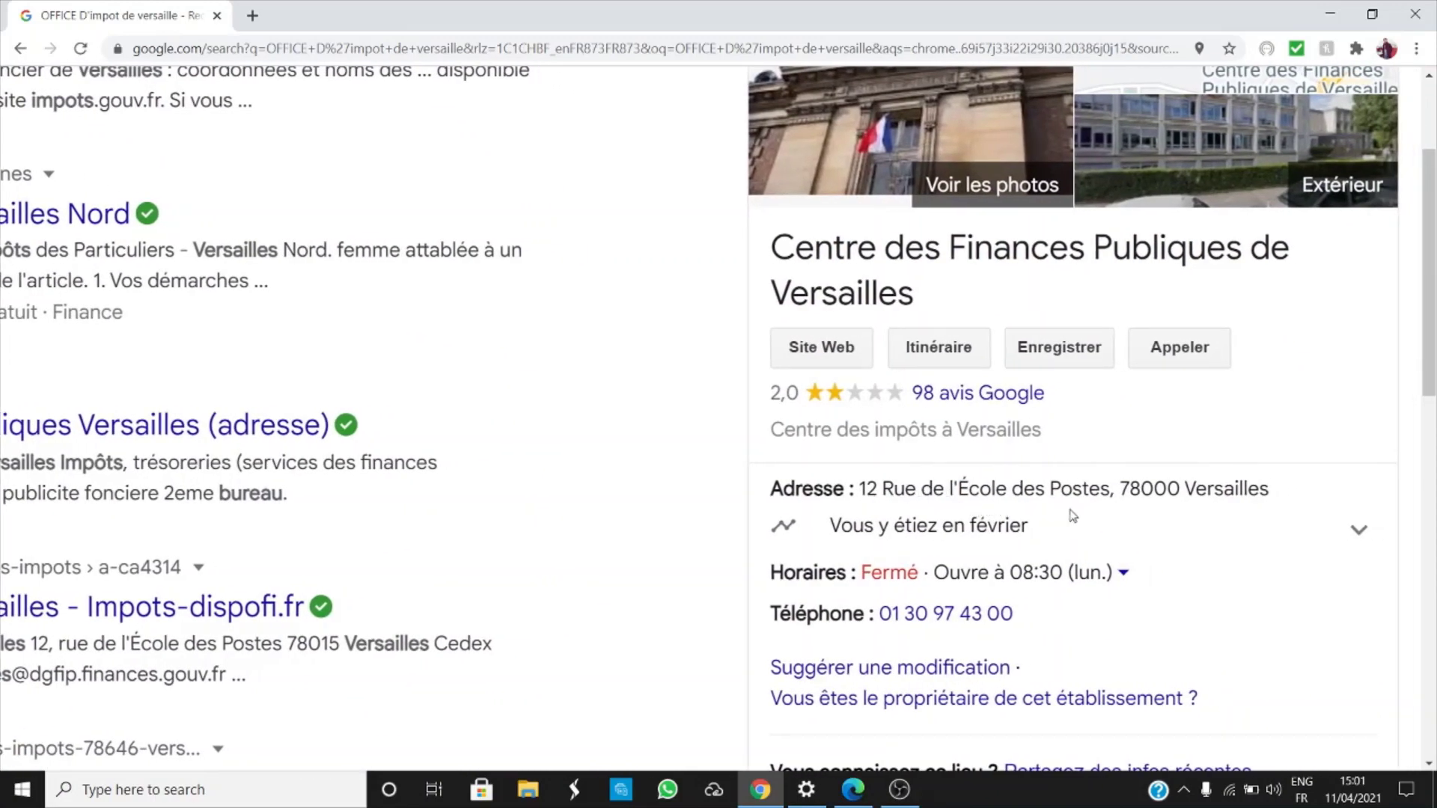
{"action": "scroll", "coordinate": [1082, 526], "scroll_direction": "down", "scroll_amount": 3}
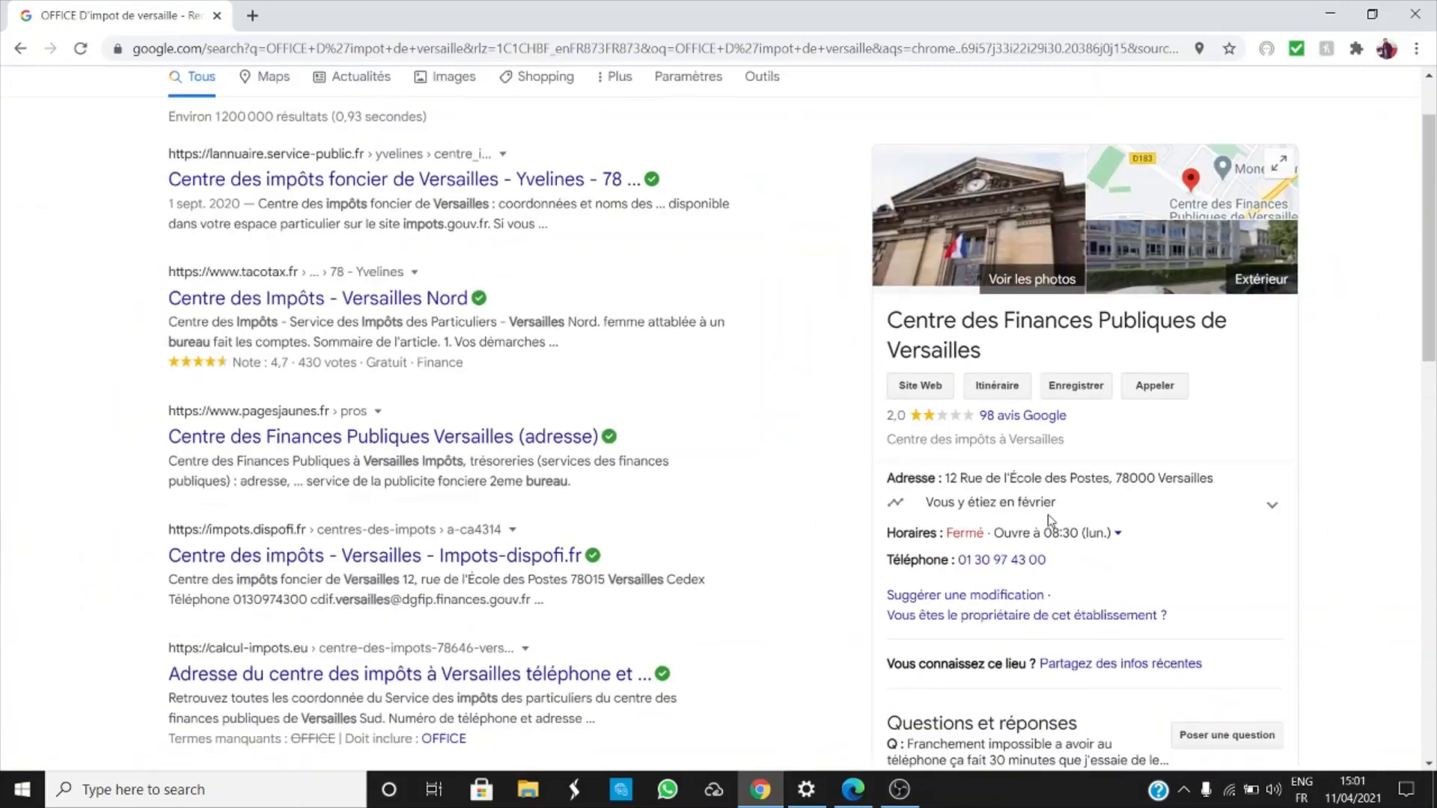
{"action": "scroll", "coordinate": [778, 530], "scroll_direction": "up", "scroll_amount": 2}
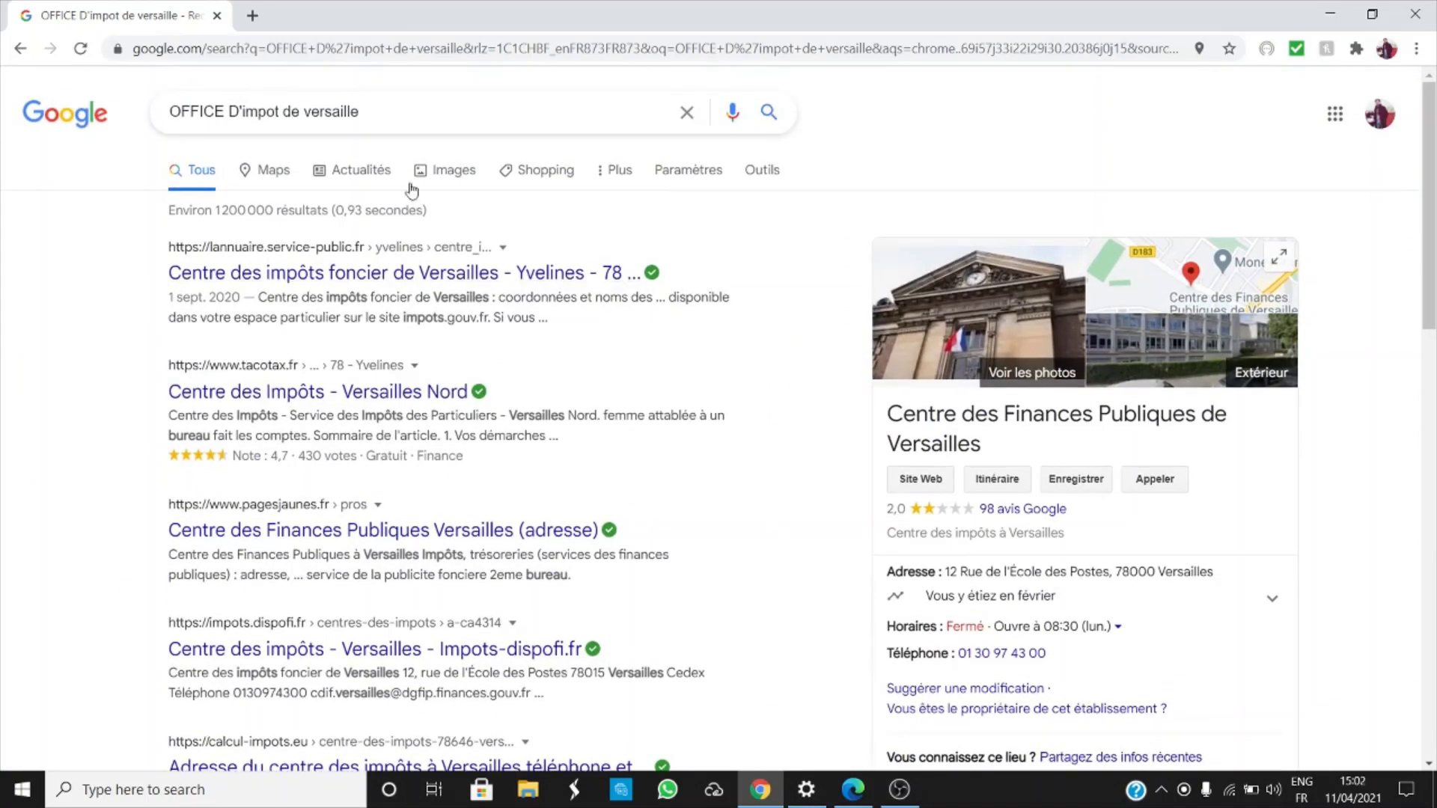
Change the city in the Google query and search for "office d'impot de nanterre".
{"action": "left_click", "coordinate": [397, 113]}
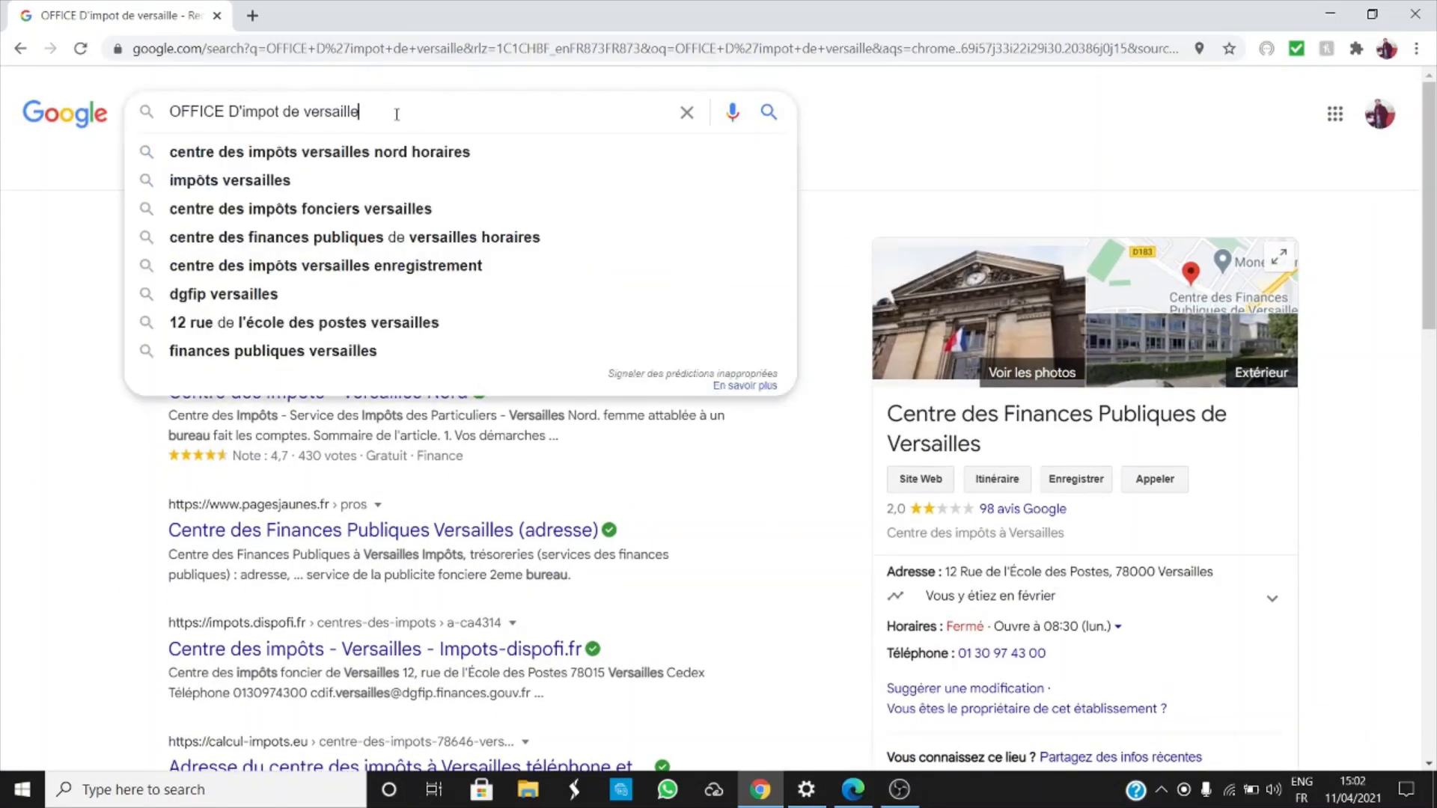
{"action": "scroll", "coordinate": [397, 113], "scroll_direction": "up", "scroll_amount": 3}
{"action": "scroll", "coordinate": [397, 114], "scroll_direction": "left", "scroll_amount": 3}
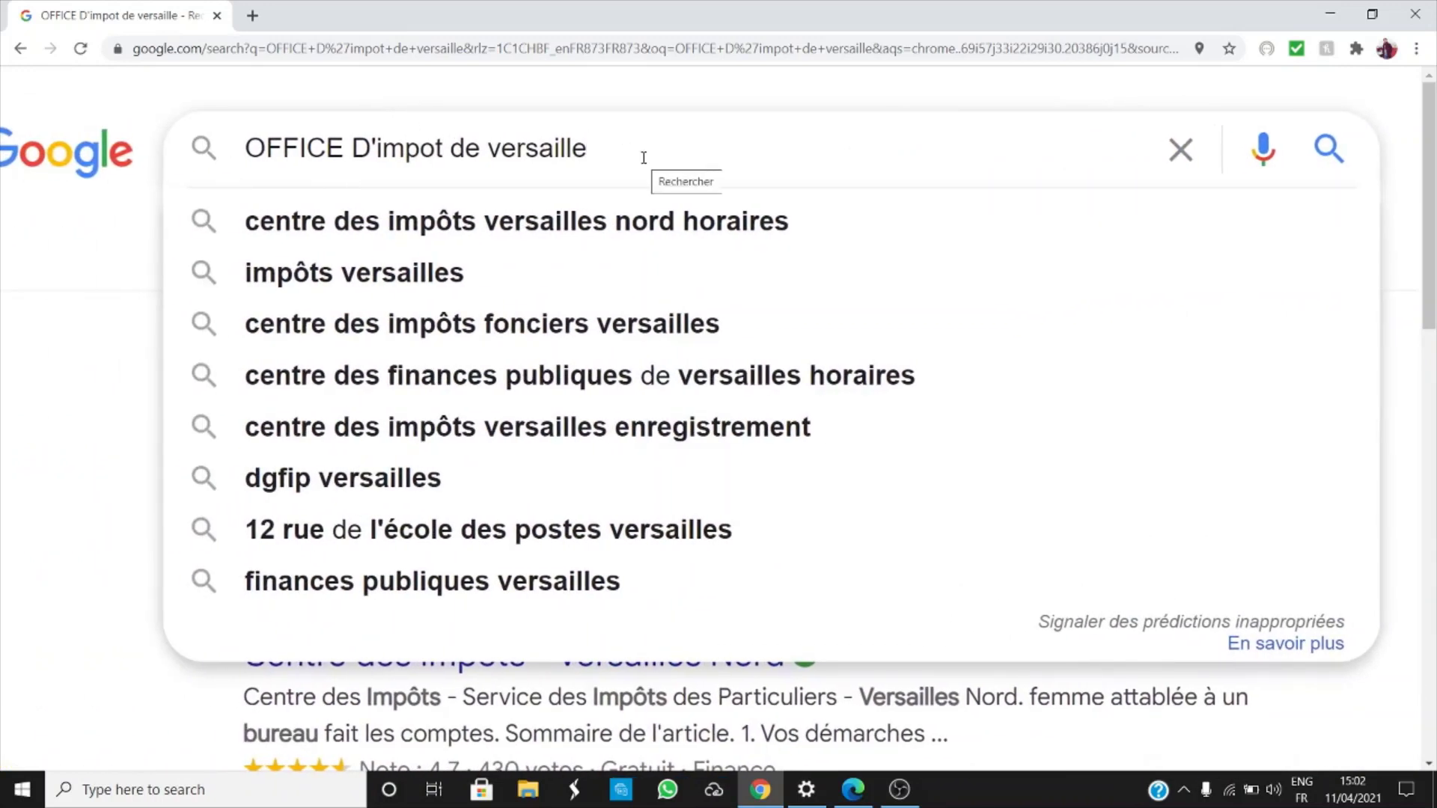
{"action": "key", "text": "BackSpace"}
{"action": "key", "text": "BackSpace"}
{"action": "key", "text": "BackSpace"}
{"action": "key", "text": "BackSpace"}
{"action": "key", "text": "BackSpace"}
{"action": "key", "text": "BackSpace"}
{"action": "key", "text": "BackSpace"}
{"action": "key", "text": "BackSpace"}
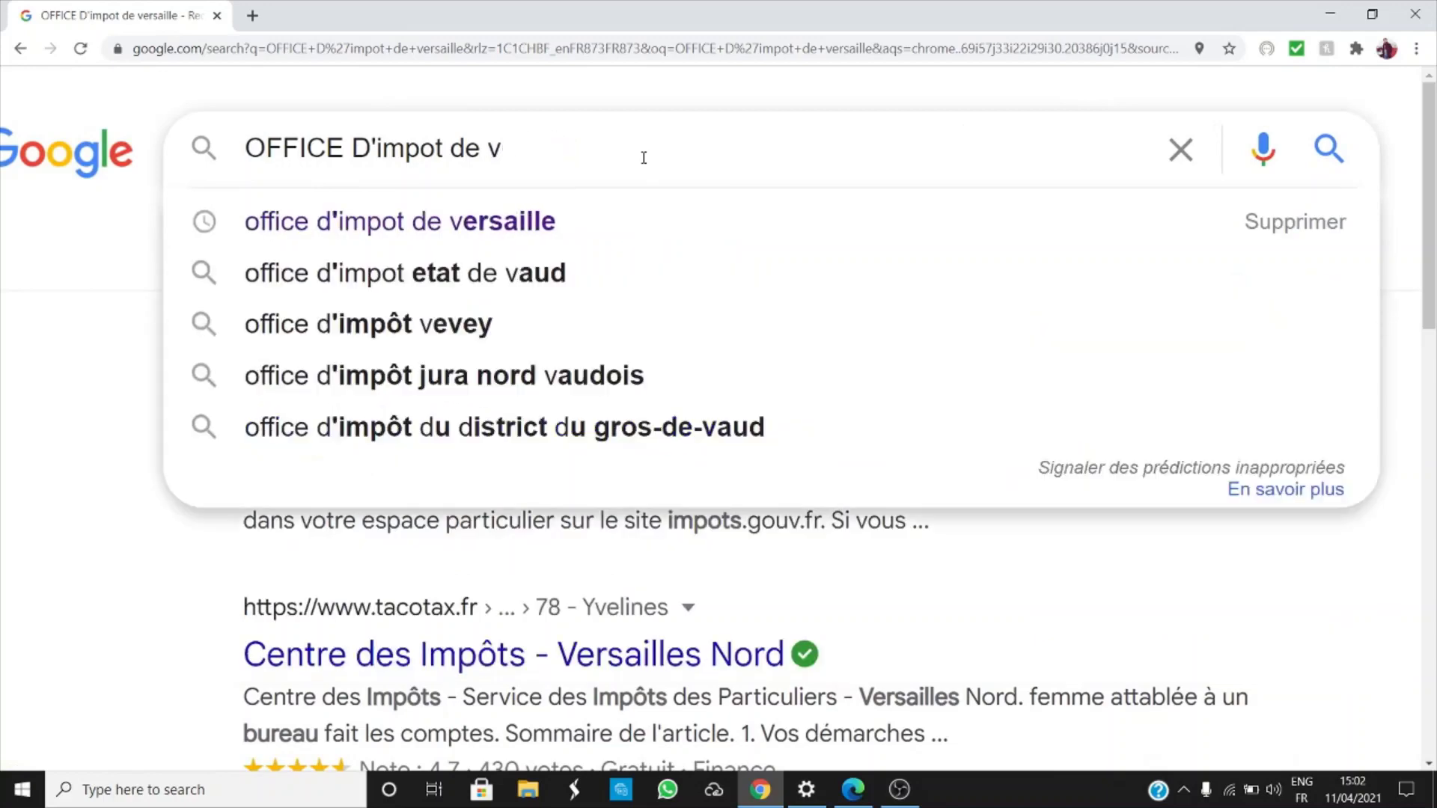
{"action": "key", "text": "BackSpace"}
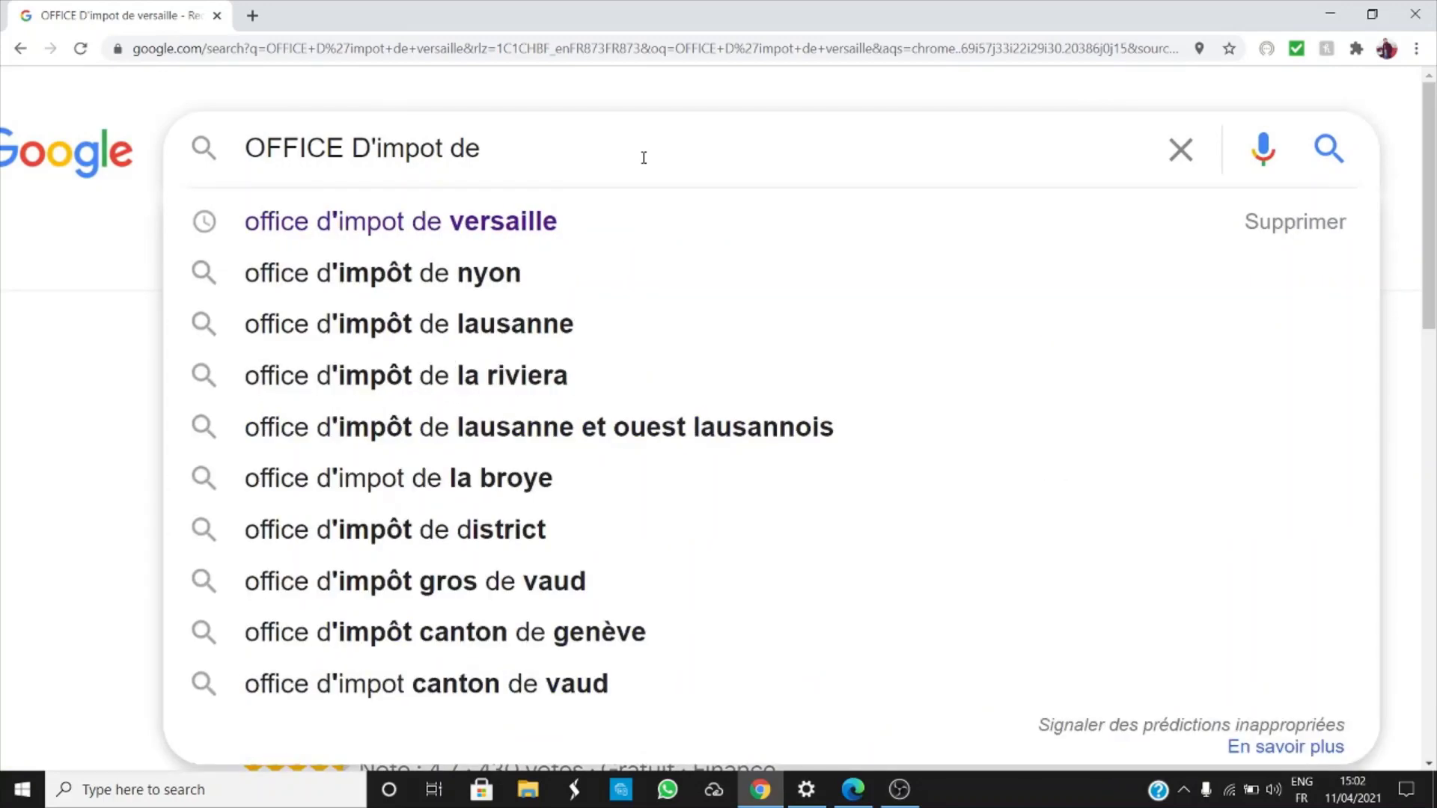
{"action": "type", "text": "nana"}
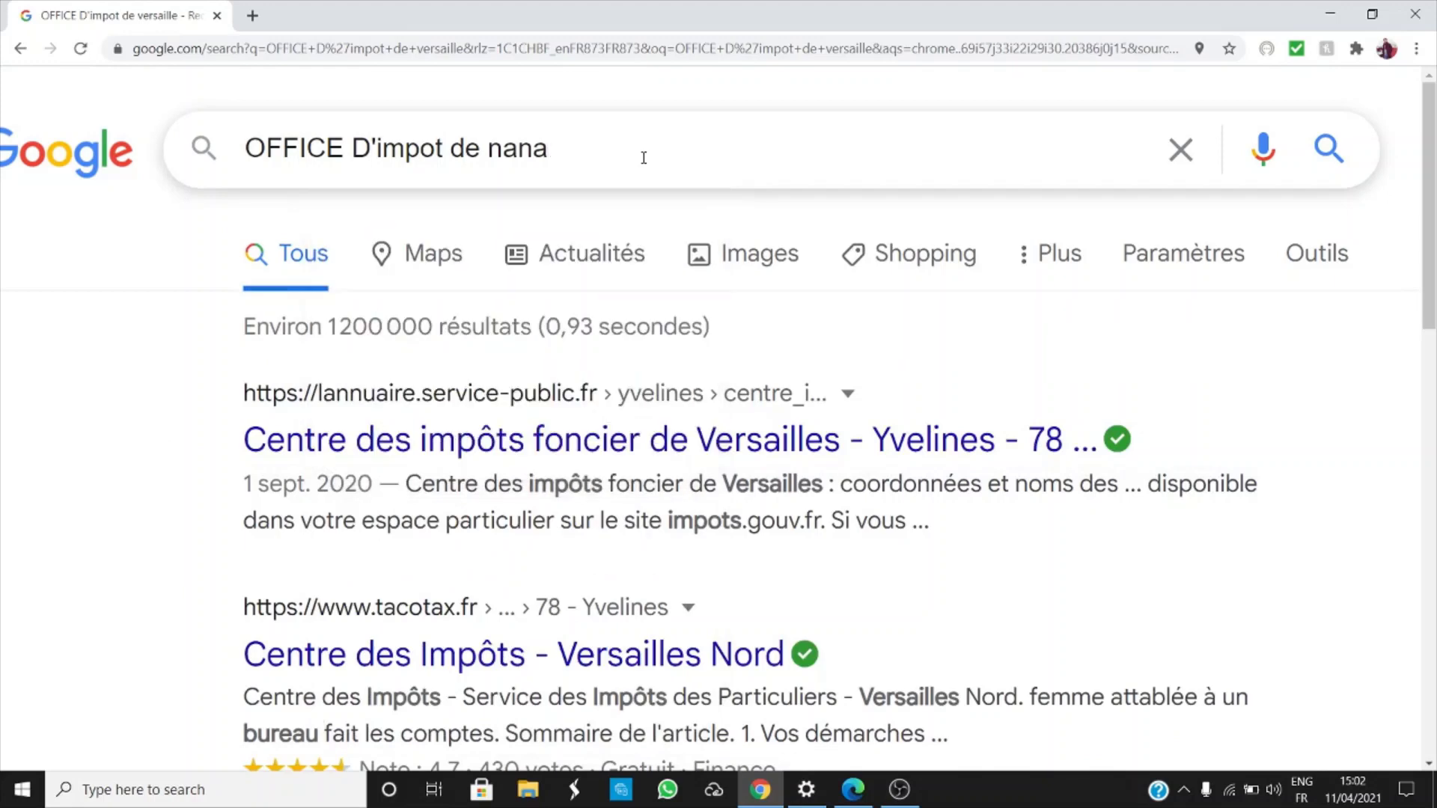
{"action": "key", "text": "BackSpace"}
{"action": "type", "text": "tere"}
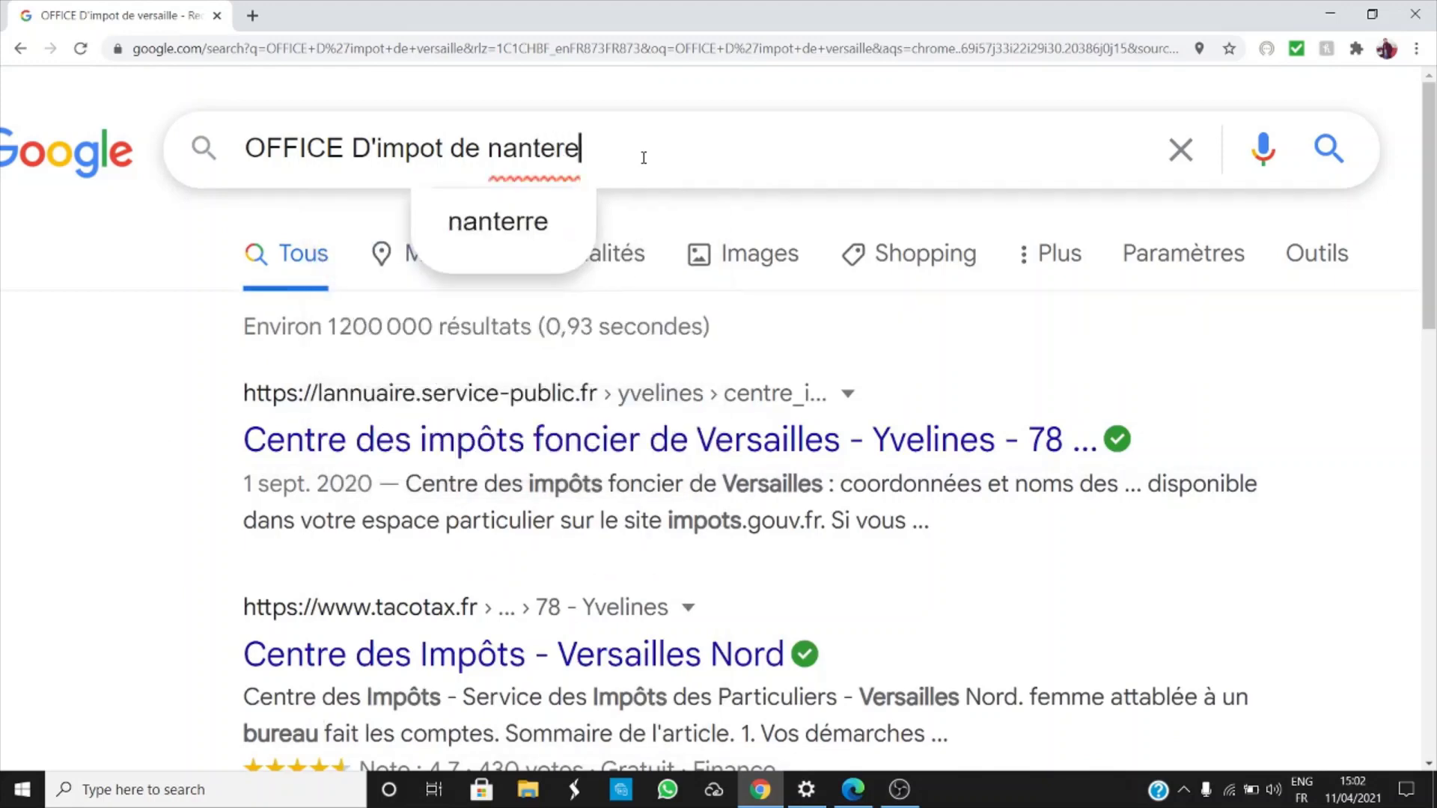
{"action": "left_click", "coordinate": [514, 223]}
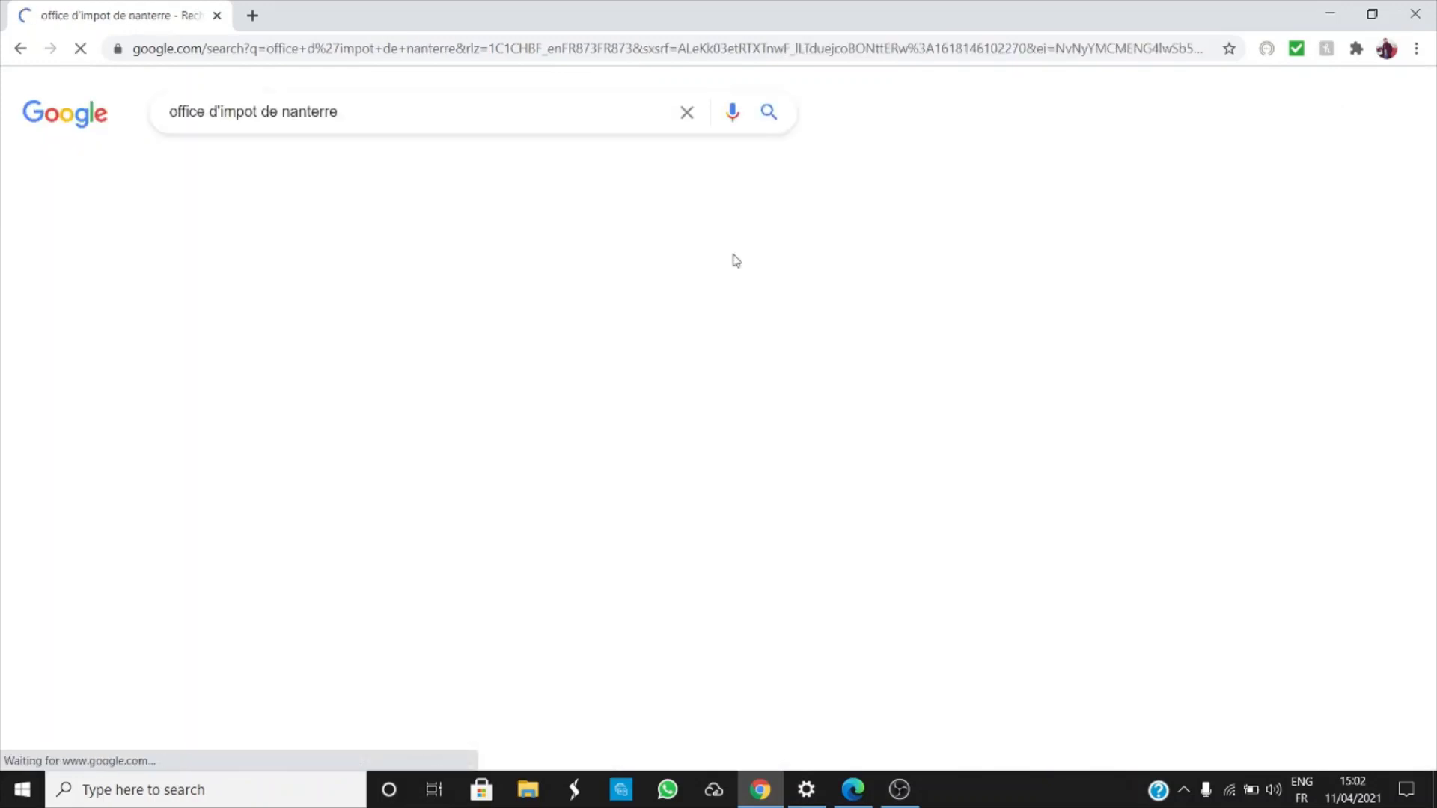
Examine the address, opening hours and phone number of the Nanterre tax office in its listing.
{"action": "scroll", "coordinate": [1113, 529], "scroll_direction": "down", "scroll_amount": 3}
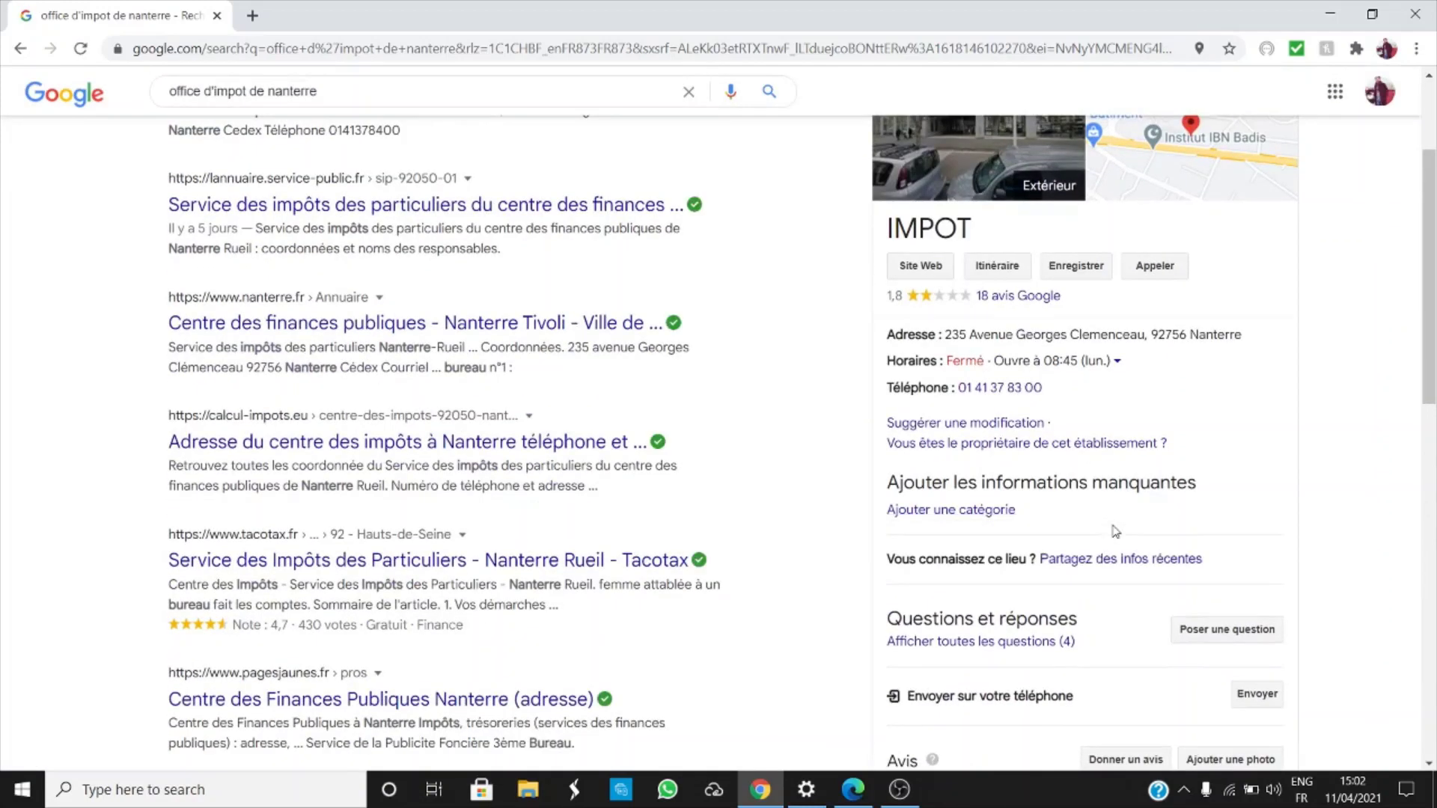
{"action": "scroll", "coordinate": [1116, 531], "scroll_direction": "up", "scroll_amount": 3}
{"action": "scroll", "coordinate": [1115, 531], "scroll_direction": "right", "scroll_amount": 2}
{"action": "scroll", "coordinate": [1116, 532], "scroll_direction": "up", "scroll_amount": 3}
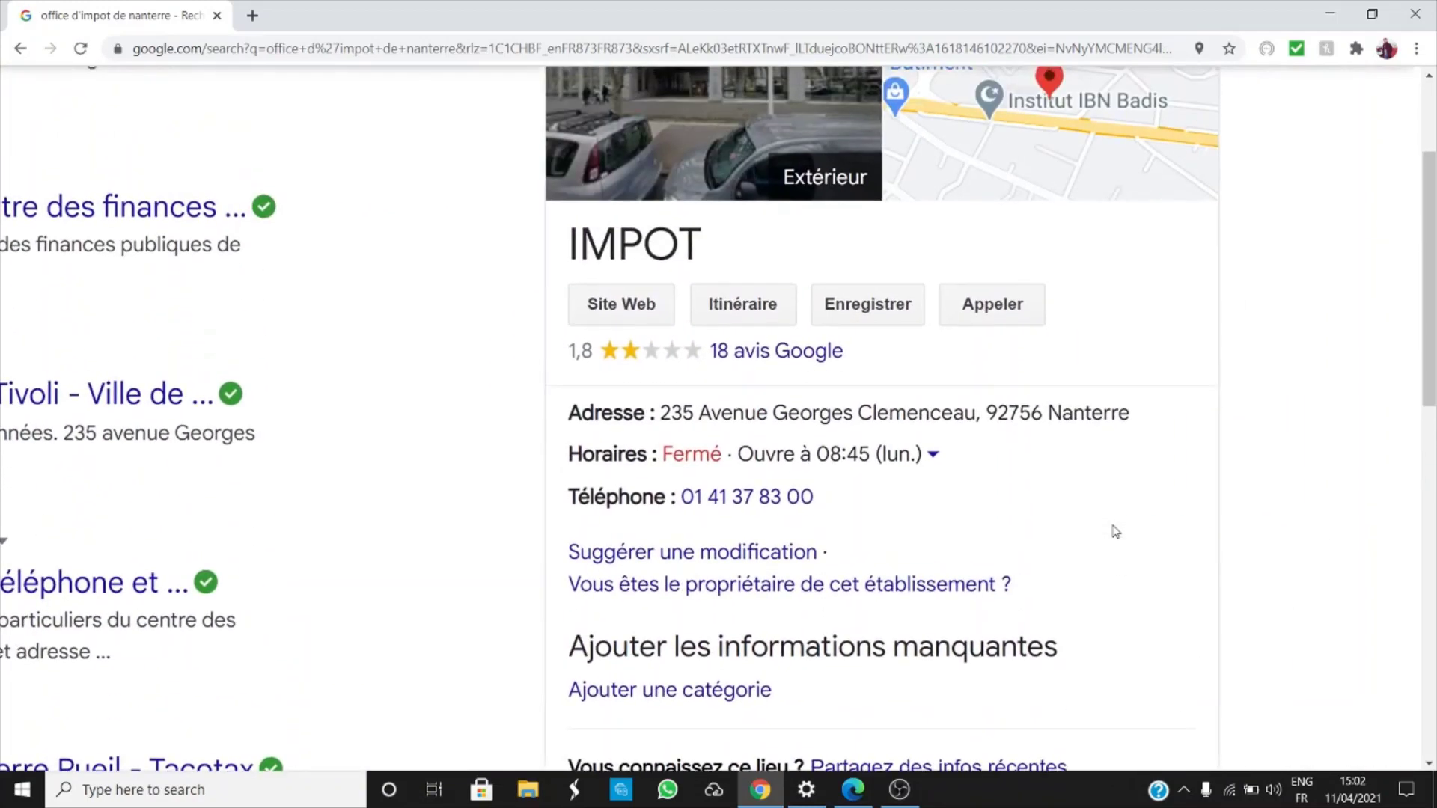
{"action": "scroll", "coordinate": [1115, 532], "scroll_direction": "up", "scroll_amount": 3}
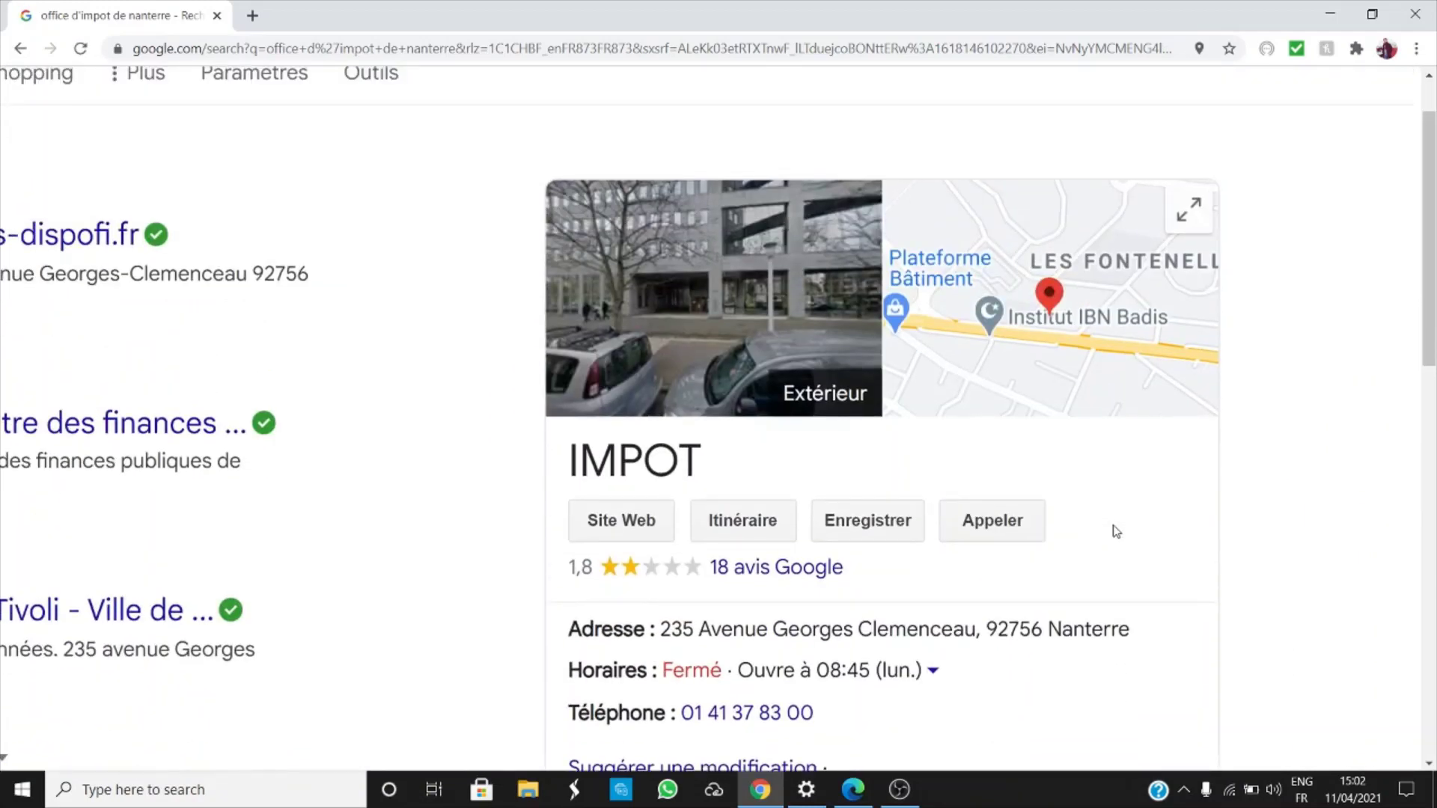
{"action": "scroll", "coordinate": [936, 573], "scroll_direction": "down", "scroll_amount": 1}
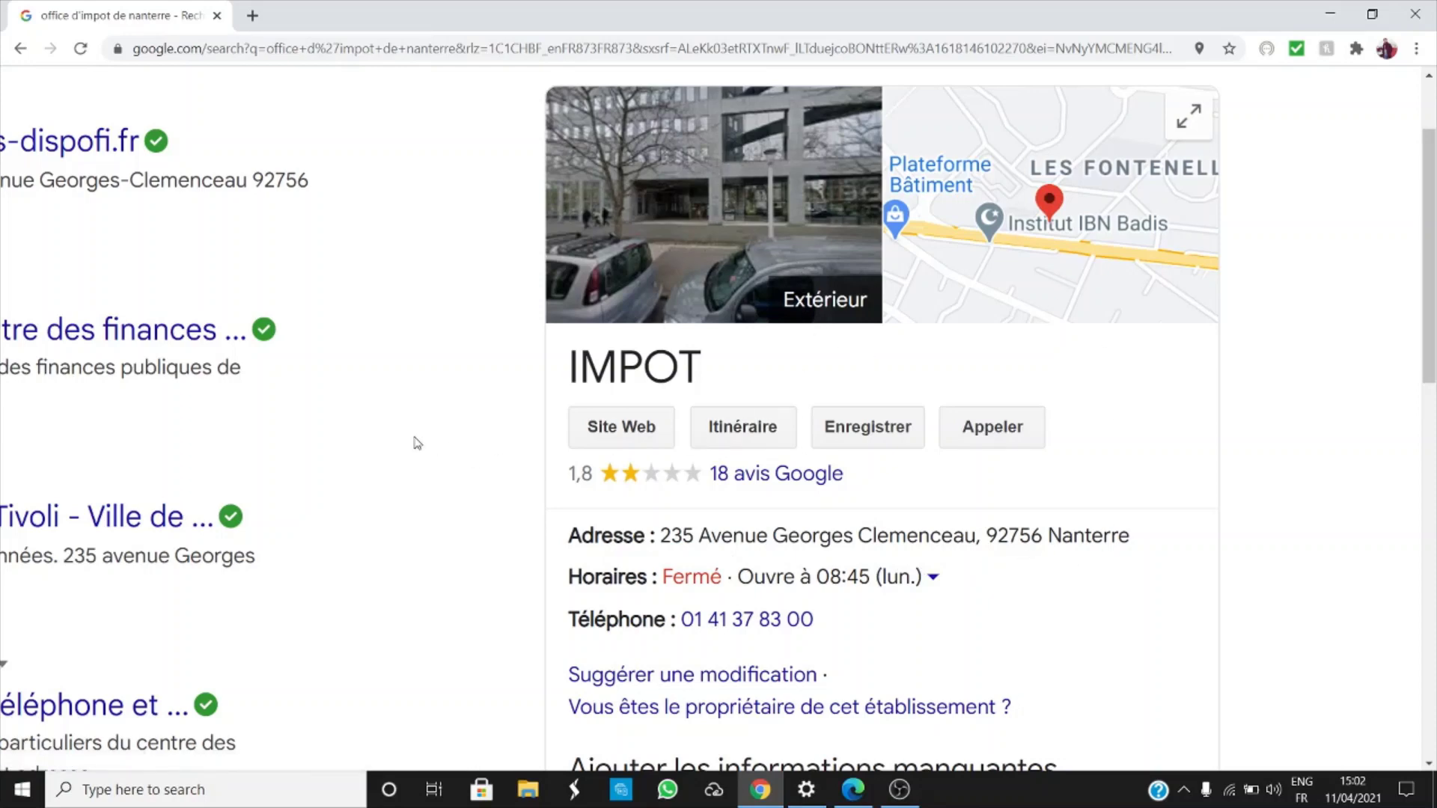
{"action": "scroll", "coordinate": [417, 443], "scroll_direction": "down", "scroll_amount": 5}
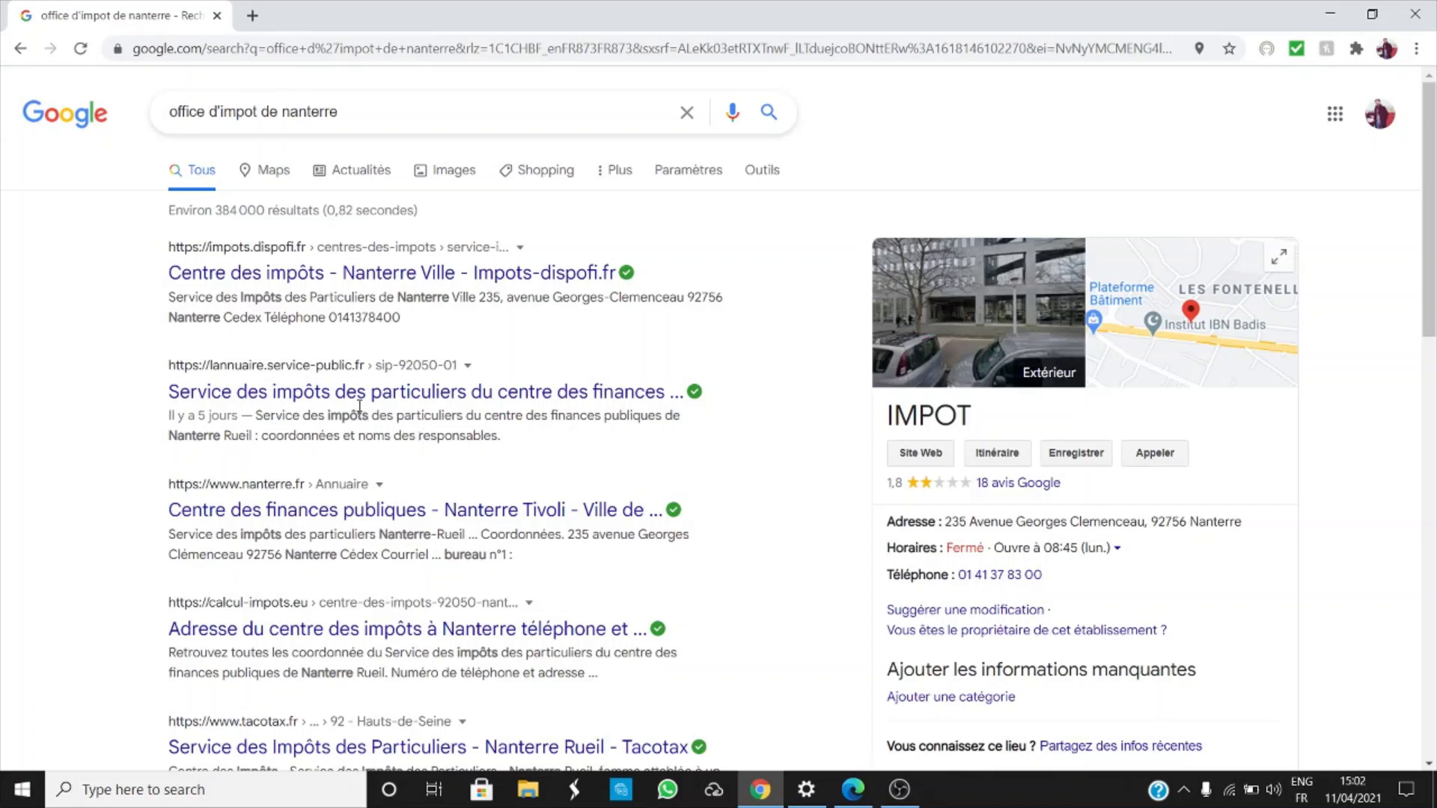
Remove the city name from the end of the Google search query, keeping "office d'impot de".
{"action": "left_click", "coordinate": [408, 108]}
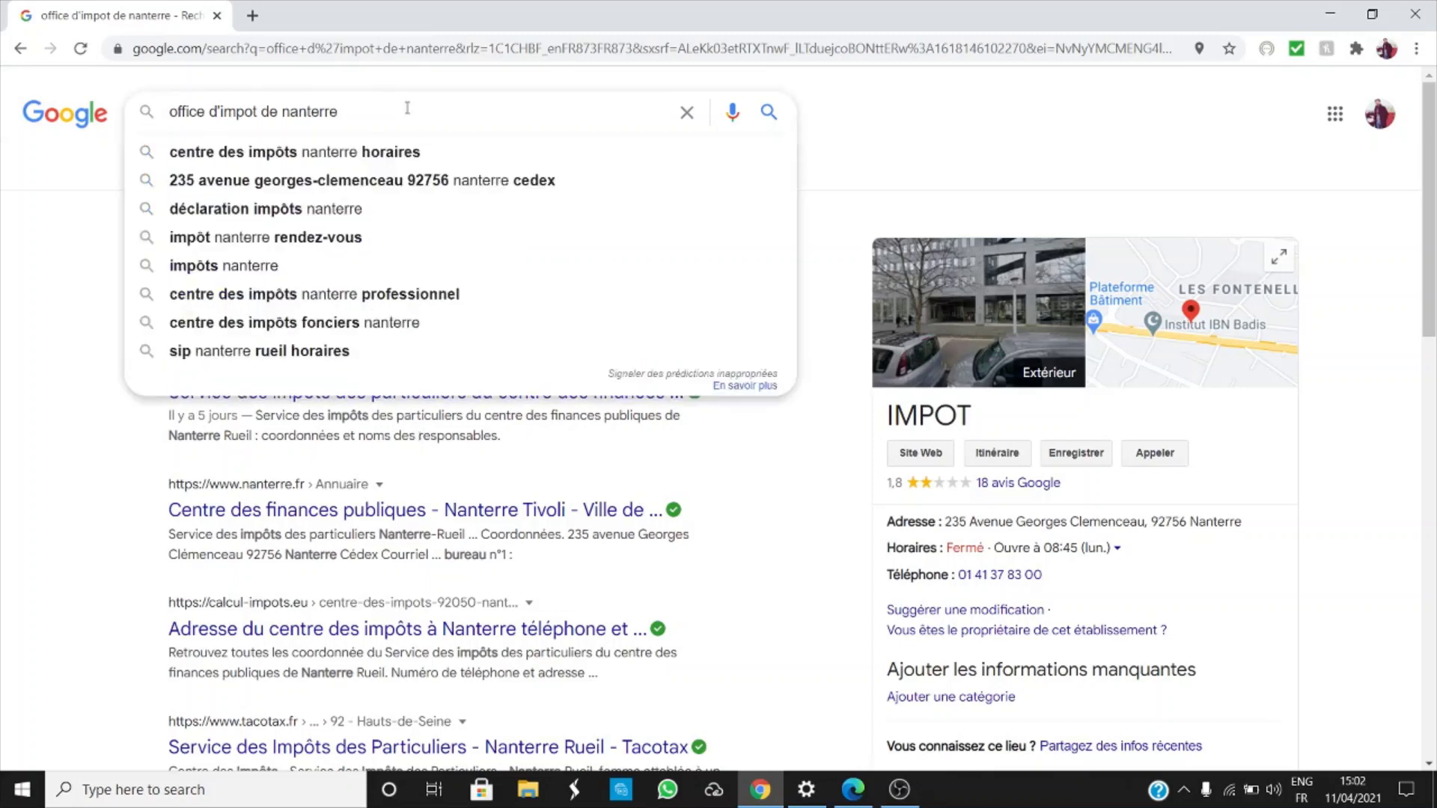
{"action": "key", "text": "BackSpace"}
{"action": "key", "text": "BackSpace"}
{"action": "key", "text": "BackSpace"}
{"action": "key", "text": "BackSpace"}
{"action": "key", "text": "BackSpace"}
{"action": "key", "text": "BackSpace"}
{"action": "key", "text": "BackSpace"}
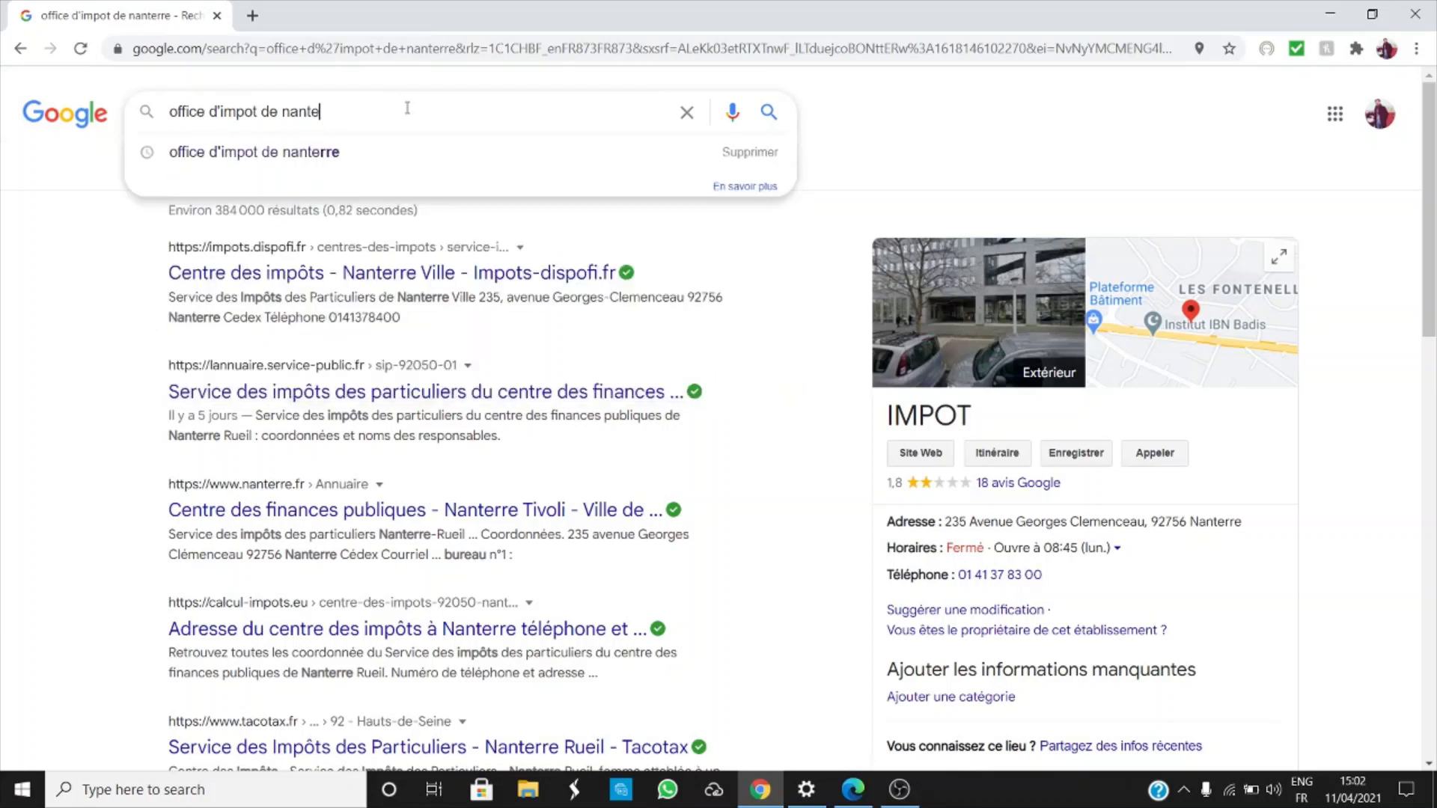
{"action": "key", "text": "BackSpace"}
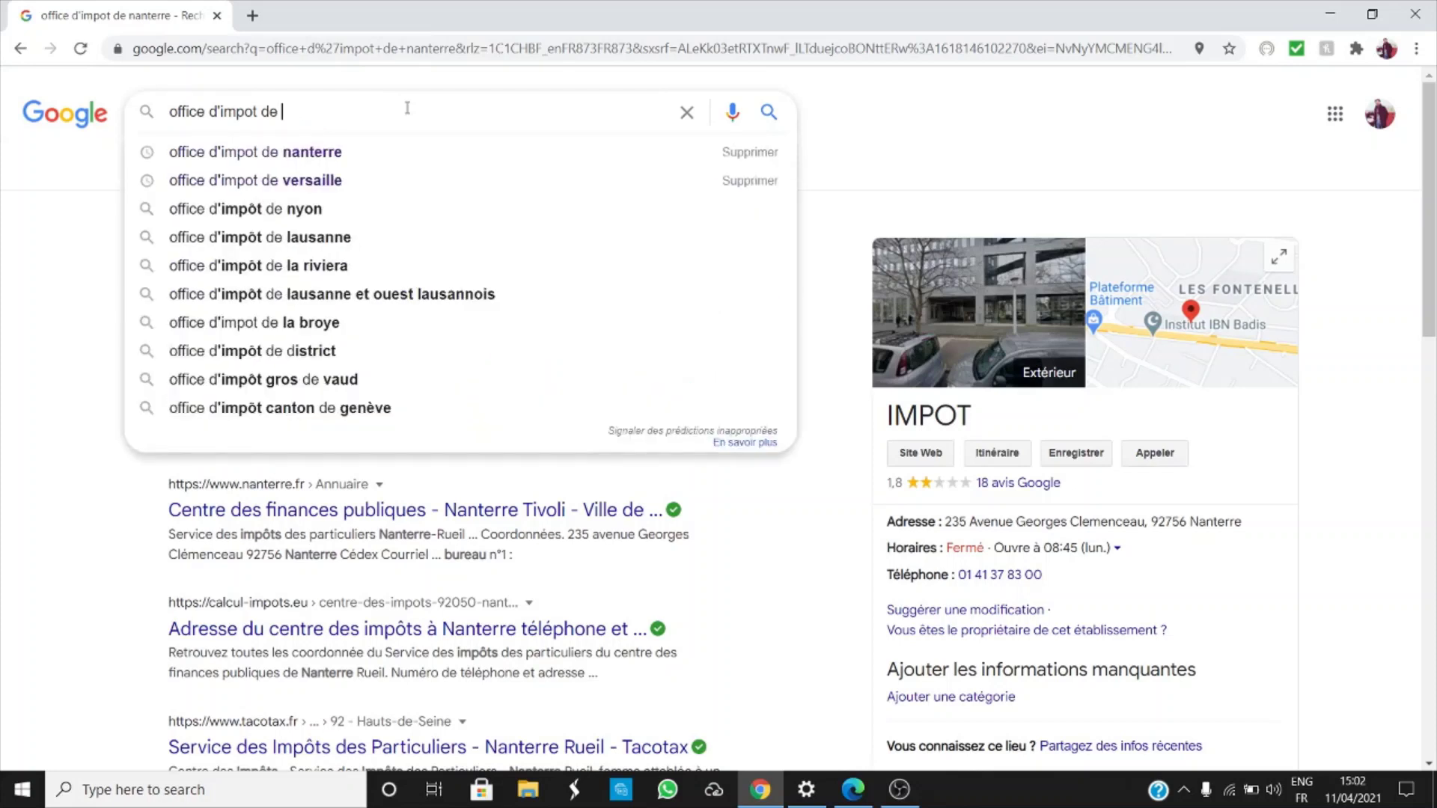